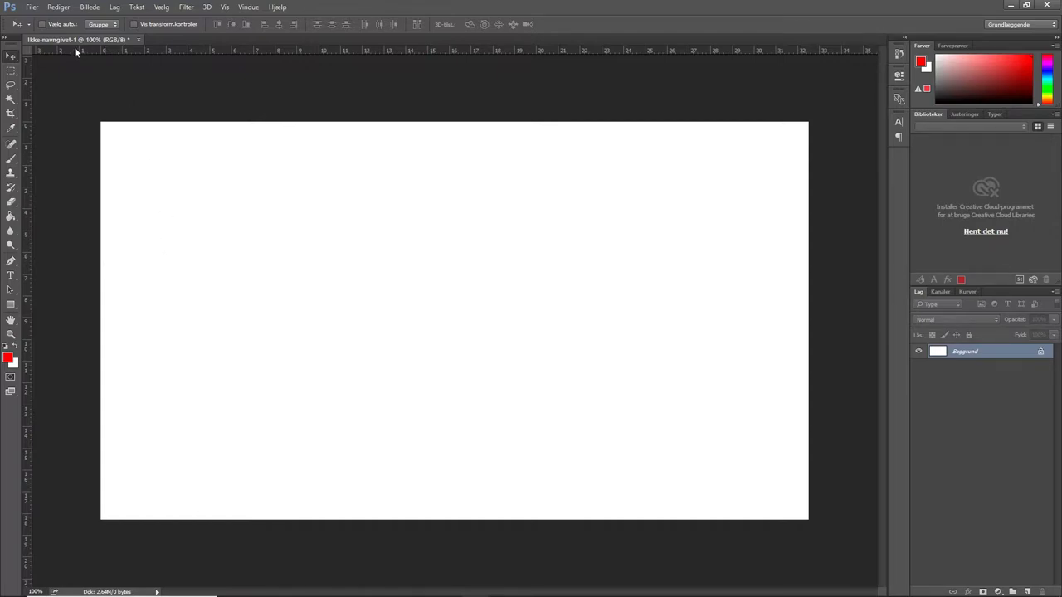
Step: Create a new 1280 × 720 px document
{"action": "left_click", "coordinate": [31, 7]}
{"action": "left_click", "coordinate": [38, 21]}
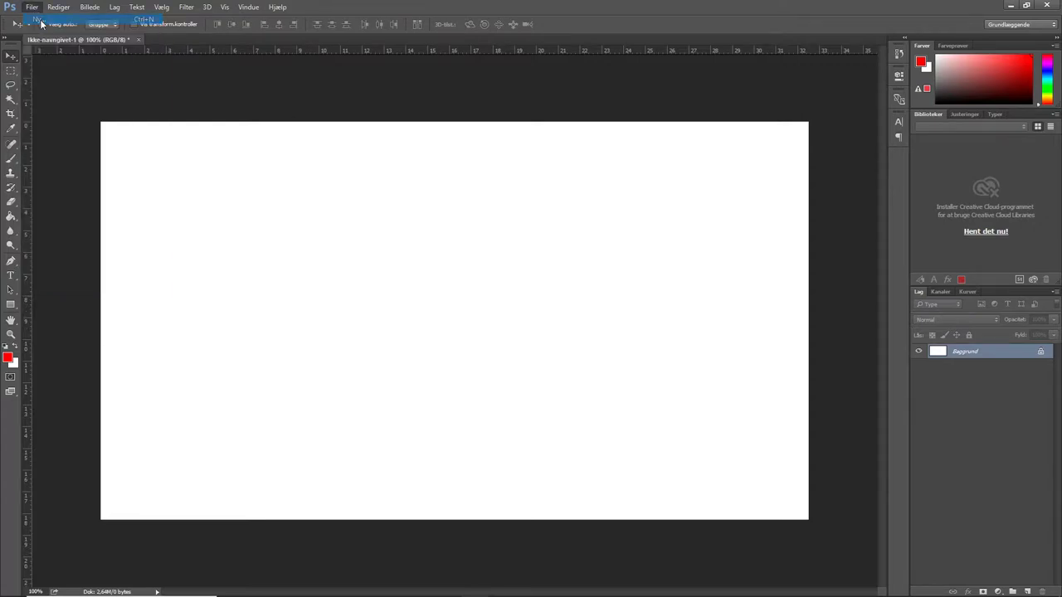
{"action": "key", "text": "Tab"}
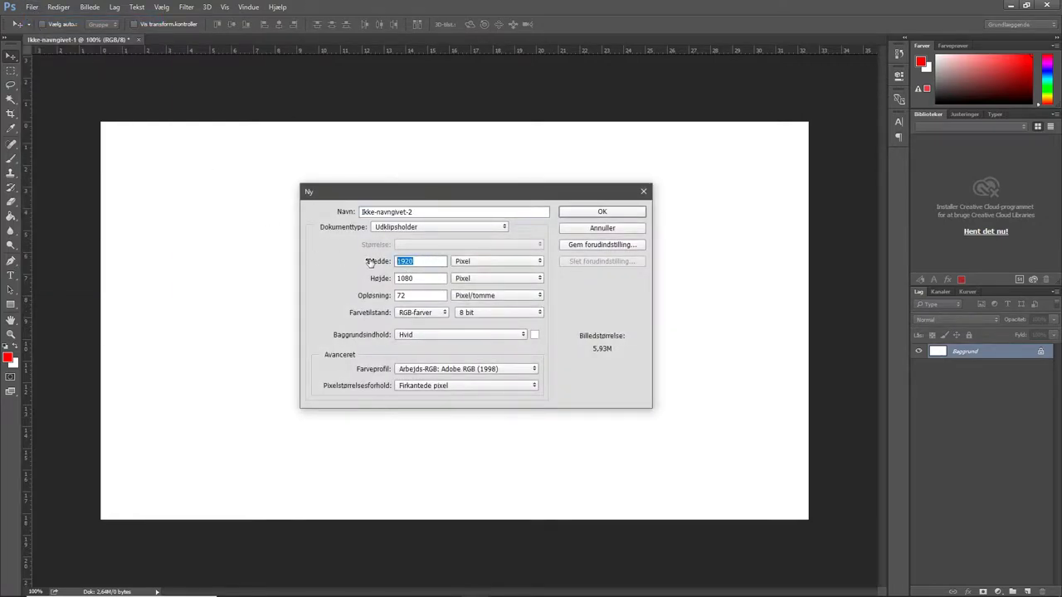
{"action": "type", "text": "1280"}
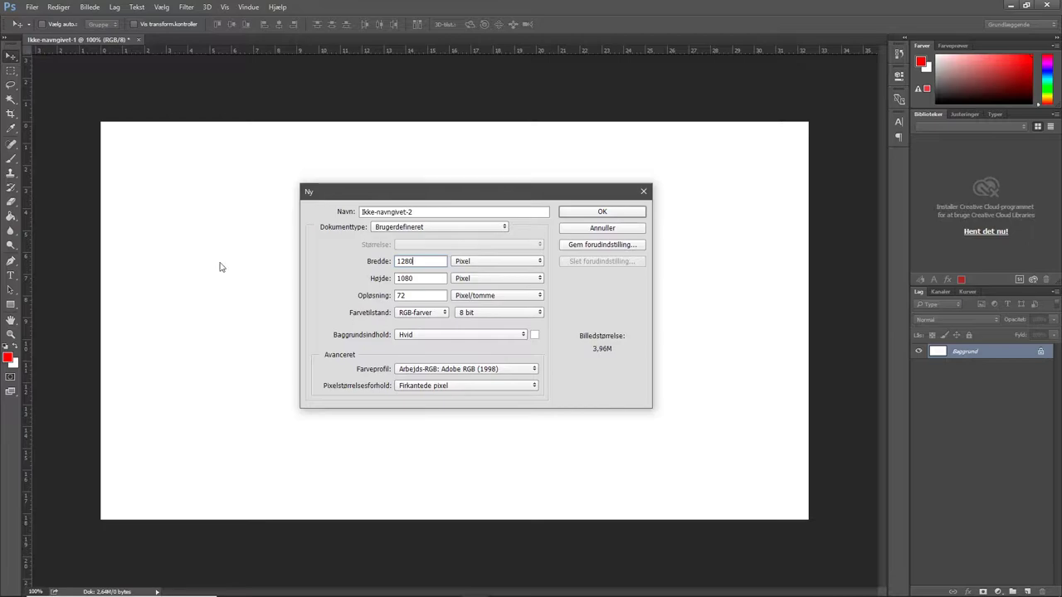
{"action": "key", "text": "Tab"}
{"action": "type", "text": "87"}
{"action": "key", "text": "BackSpace"}
{"action": "key", "text": "BackSpace"}
{"action": "type", "text": "720"}
{"action": "key", "text": "Tab"}
{"action": "left_click", "coordinate": [602, 213]}
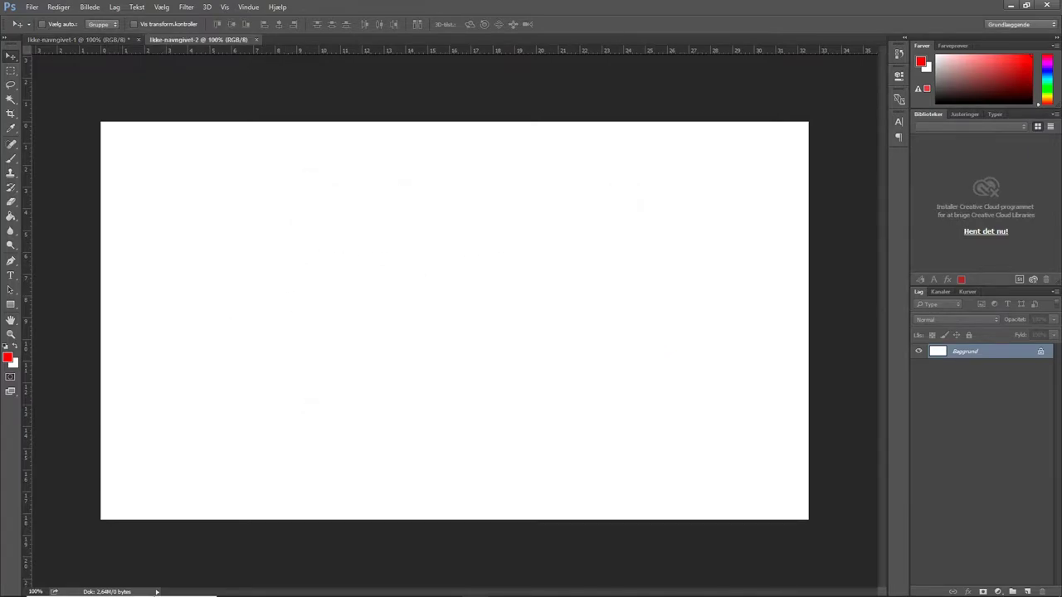
Step: Copy the Fortnite disco alley wallpaper from Chrome's image results
{"action": "left_click", "coordinate": [258, 587]}
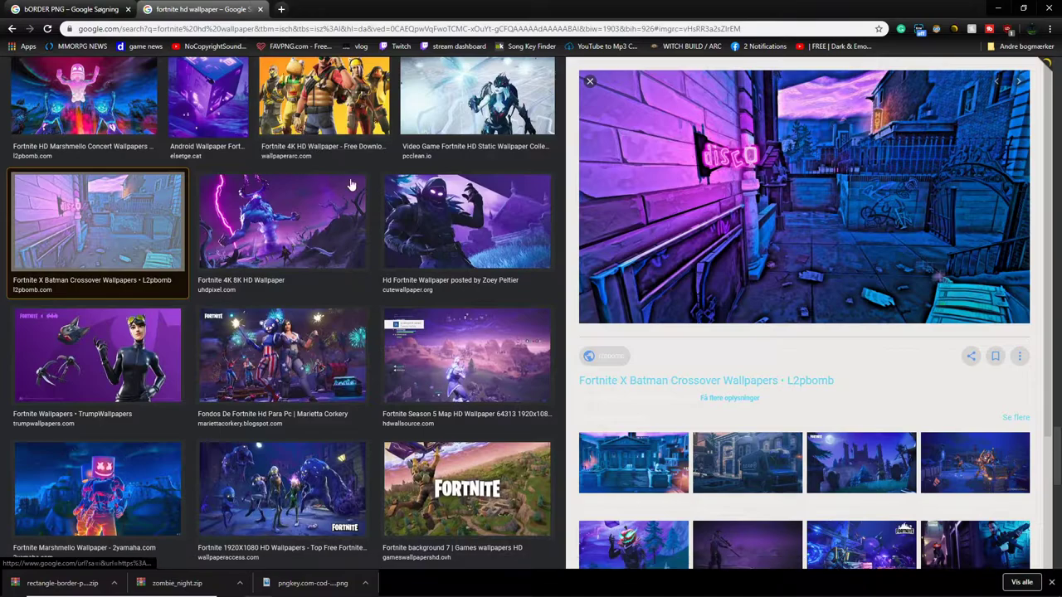
{"action": "right_click", "coordinate": [692, 217]}
{"action": "left_click", "coordinate": [729, 343]}
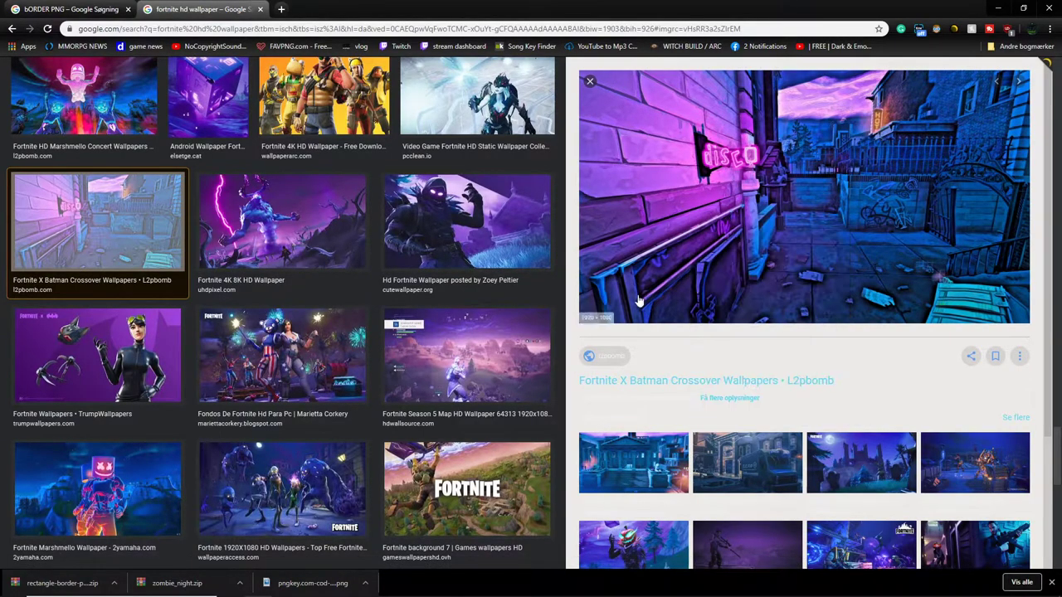
{"action": "key", "text": "alt+Tab"}
Step: Paste the disco wallpaper and scale it to 66.67% so it exactly fills the 1280×720 canvas
{"action": "key", "text": "ctrl+v"}
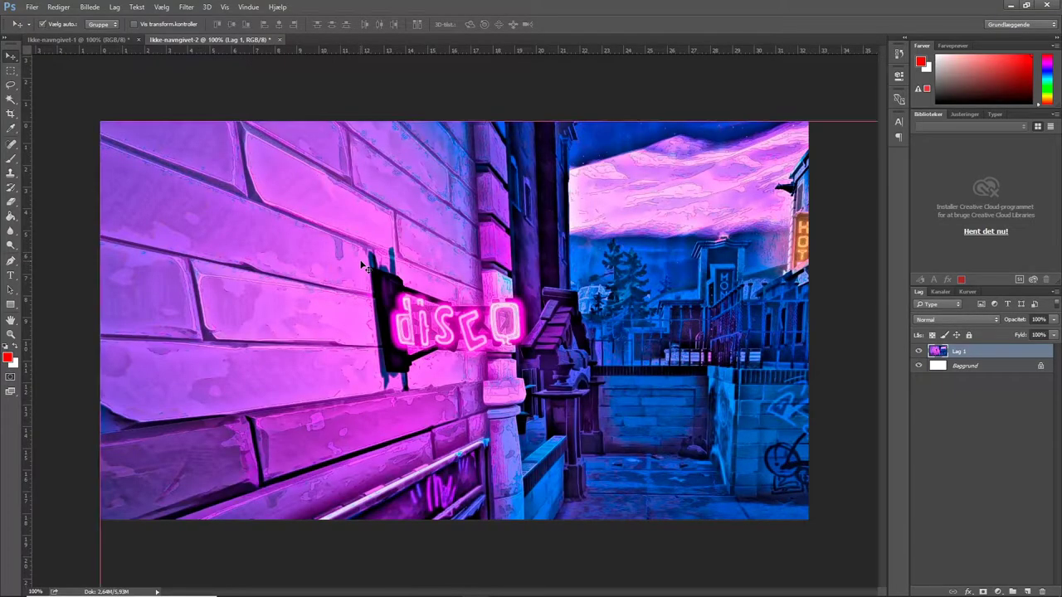
{"action": "key", "text": "ctrl+t"}
{"action": "left_click_drag", "start_coordinate": [98, 118], "coordinate": [317, 135]}
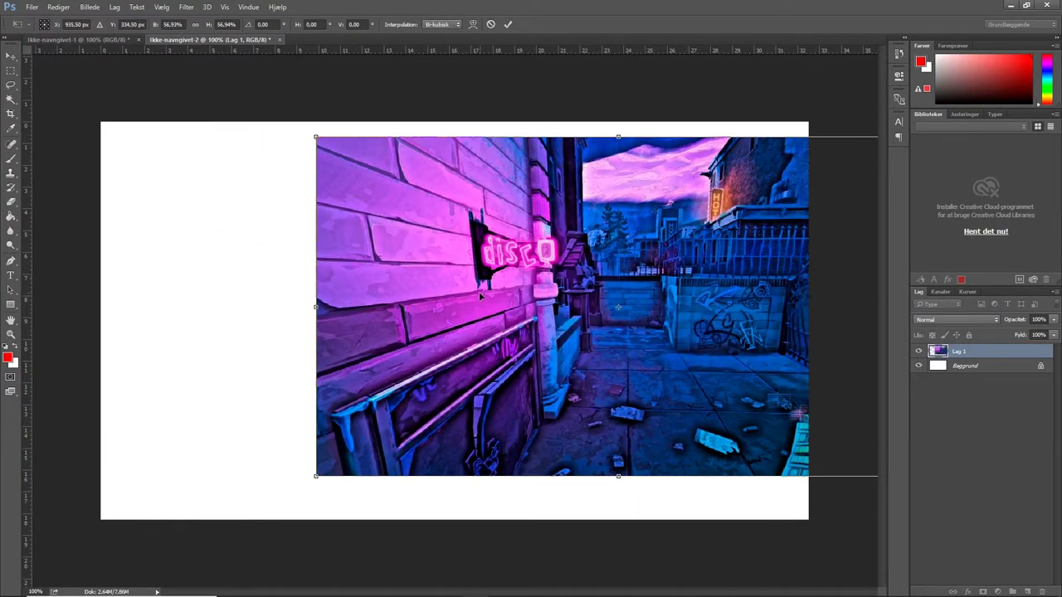
{"action": "left_click_drag", "start_coordinate": [479, 296], "coordinate": [264, 282]}
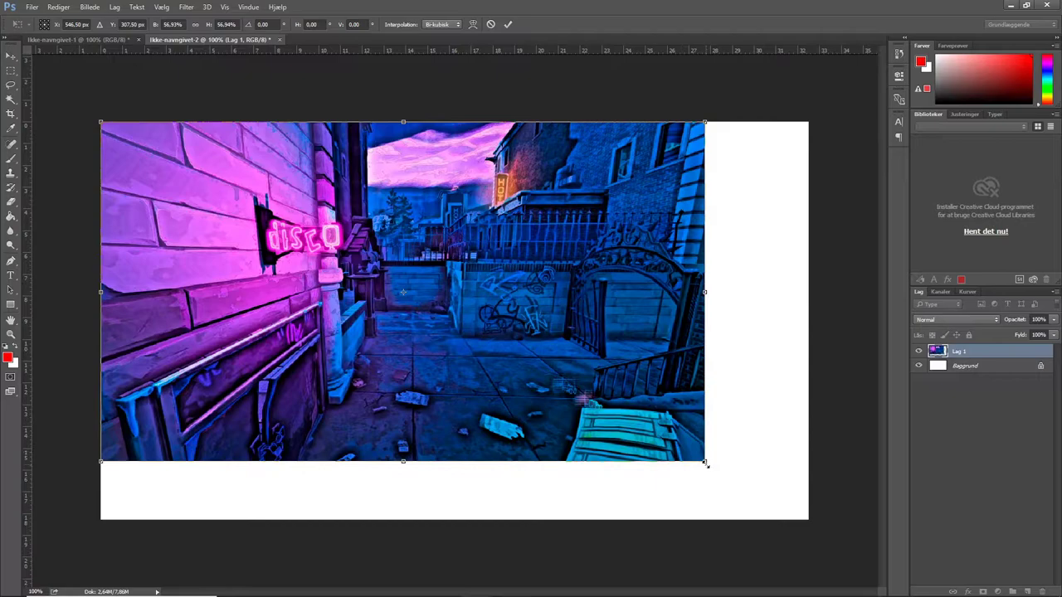
{"action": "left_click_drag", "start_coordinate": [705, 464], "coordinate": [808, 520]}
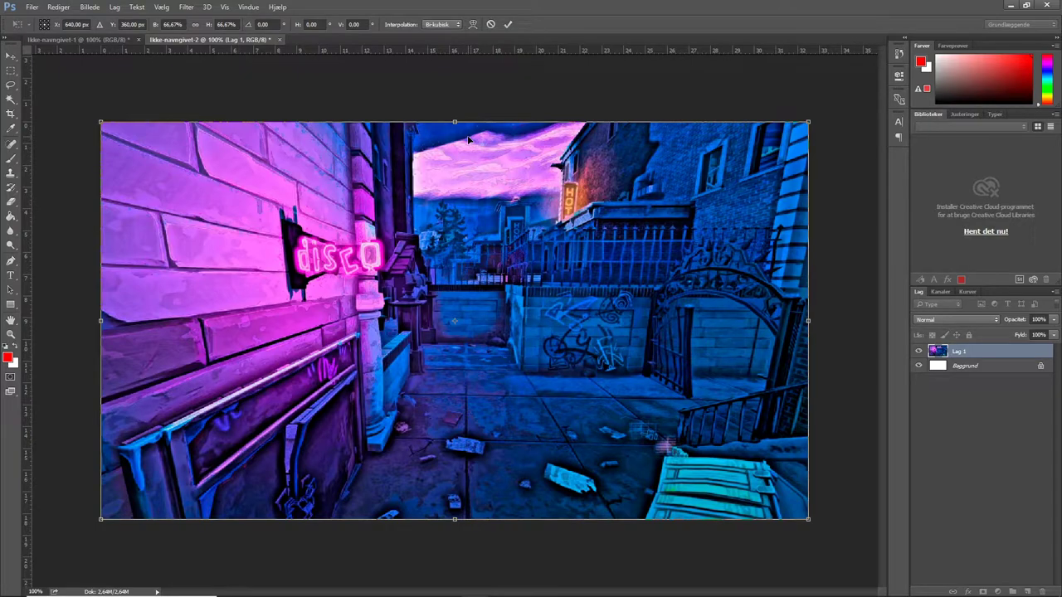
{"action": "key", "text": "Return"}
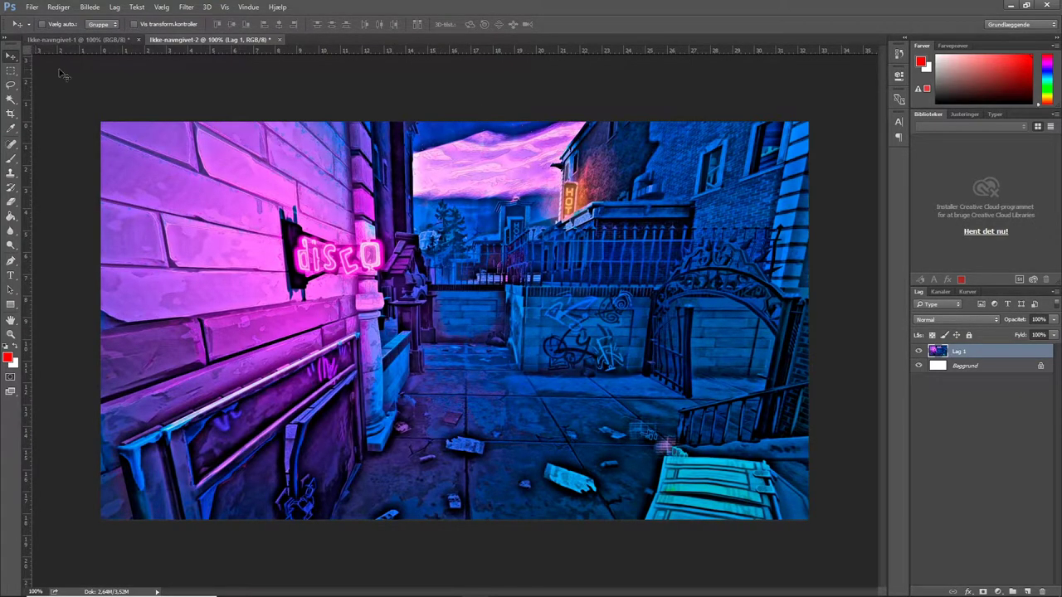
Step: Duplicate Lag 1 twice, creating Lag 1 kopier and Lag 1 kopier 2
{"action": "left_click", "coordinate": [1041, 439]}
{"action": "left_click", "coordinate": [969, 352]}
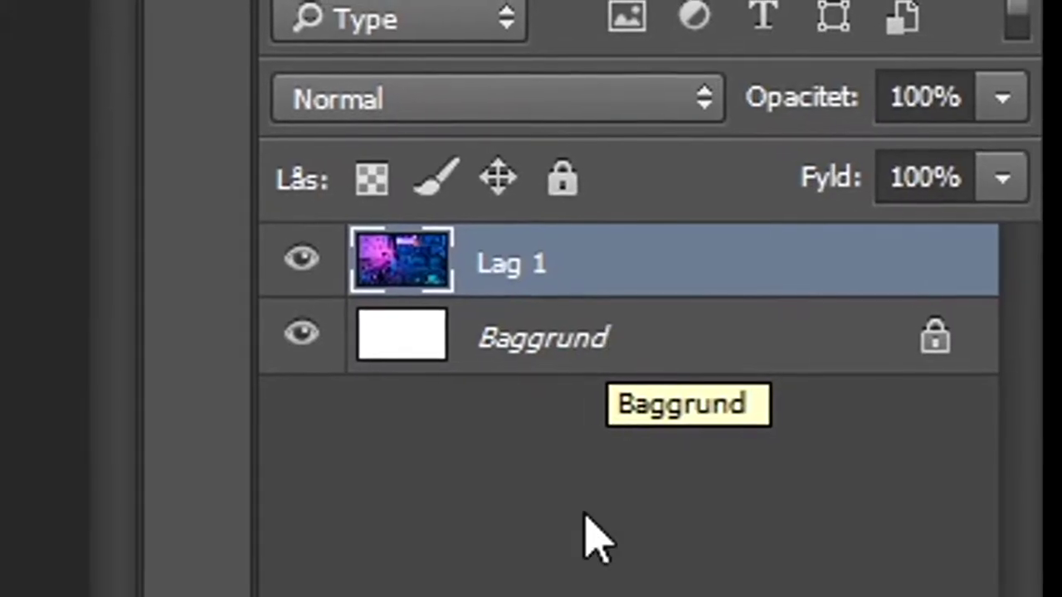
{"action": "left_click", "coordinate": [591, 540]}
{"action": "left_click_drag", "start_coordinate": [544, 263], "coordinate": [876, 571]}
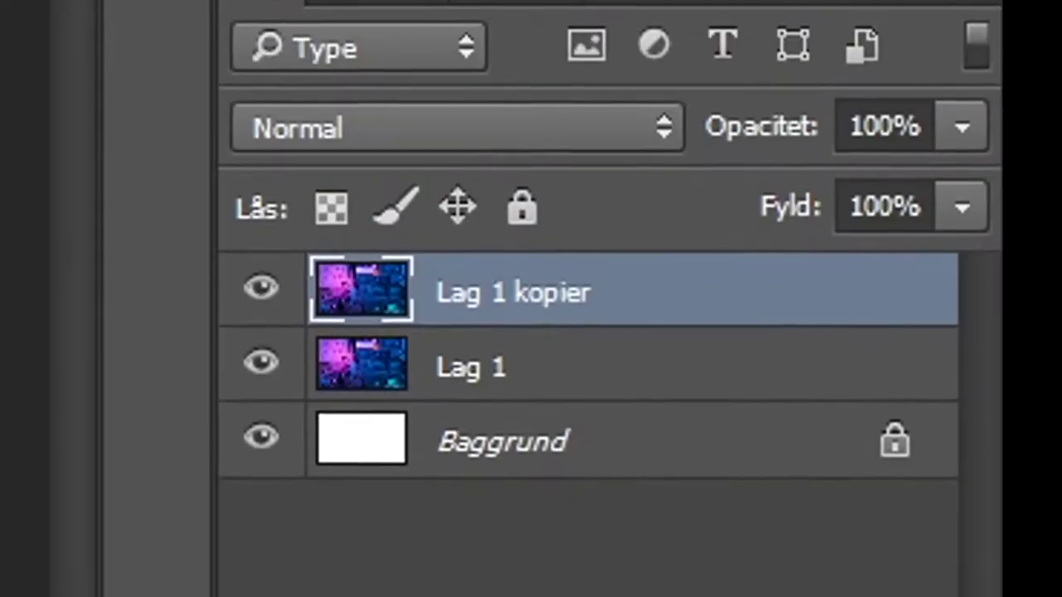
{"action": "left_click_drag", "start_coordinate": [576, 319], "coordinate": [817, 596]}
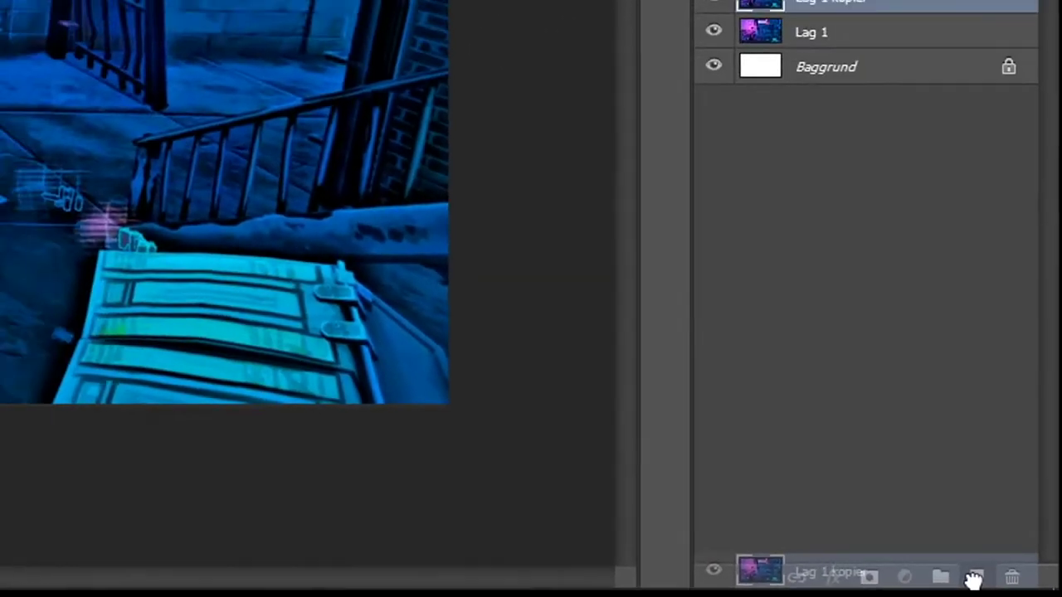
{"action": "left_click_drag", "start_coordinate": [973, 578], "coordinate": [973, 578]}
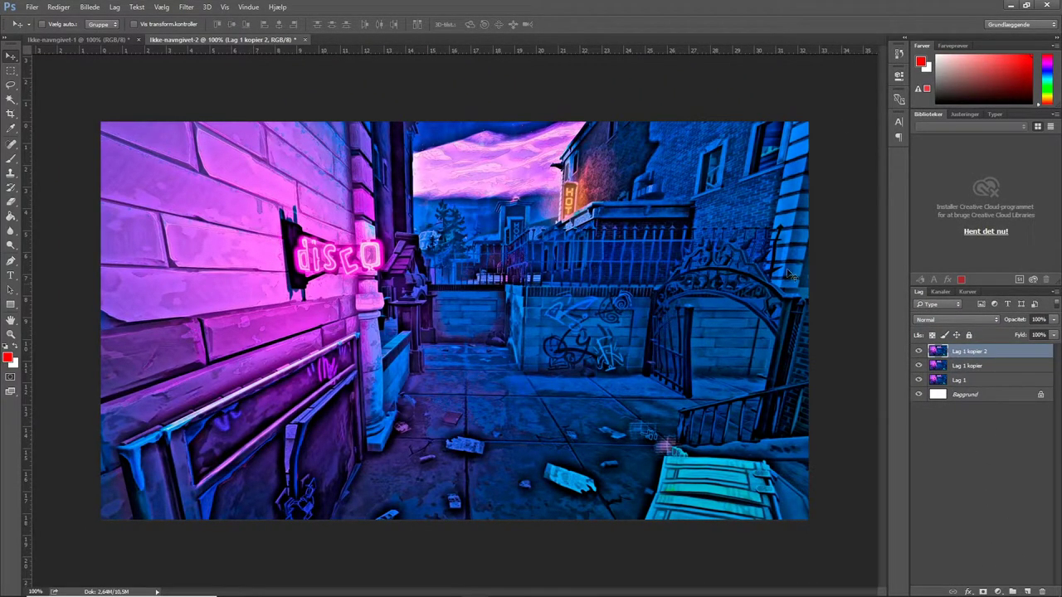
Step: Apply a Gaussian blur to the top copy layer, Lag 1 kopier 2
{"action": "left_click", "coordinate": [185, 6]}
{"action": "mouse_move", "coordinate": [203, 194]}
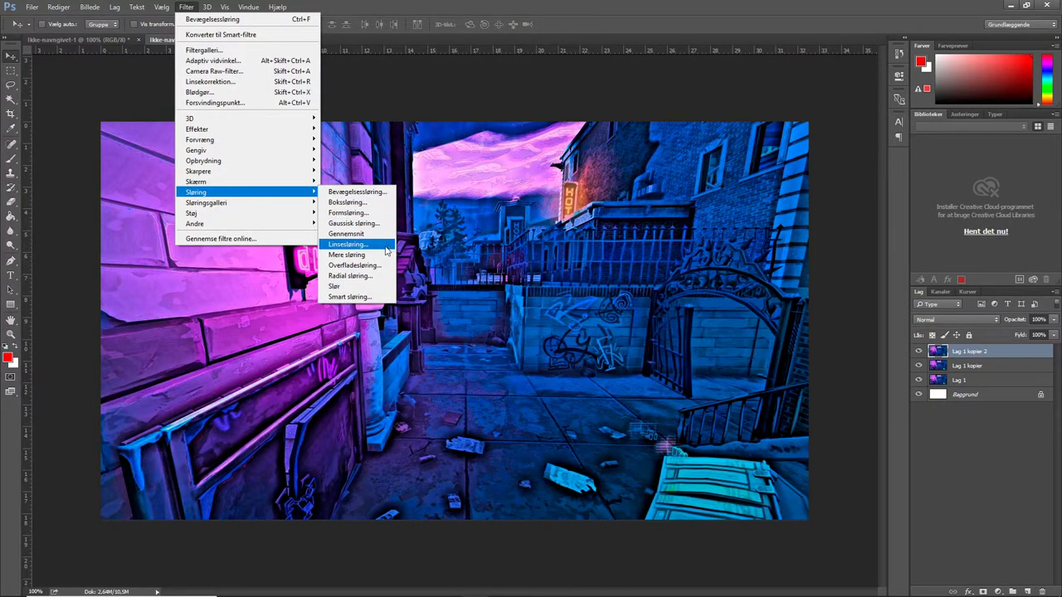
{"action": "left_click", "coordinate": [353, 223]}
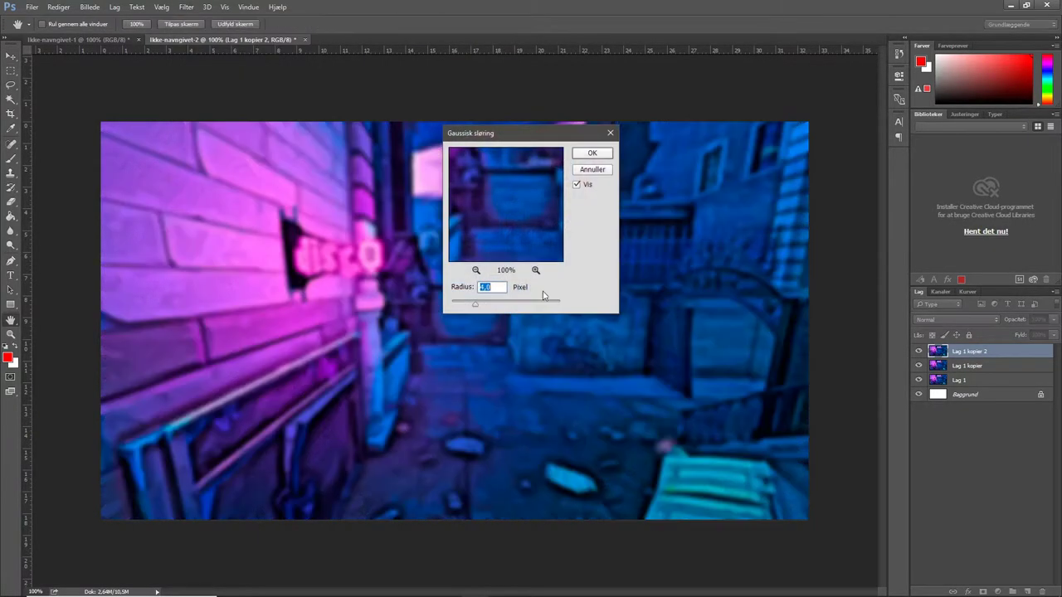
{"action": "left_click", "coordinate": [591, 153]}
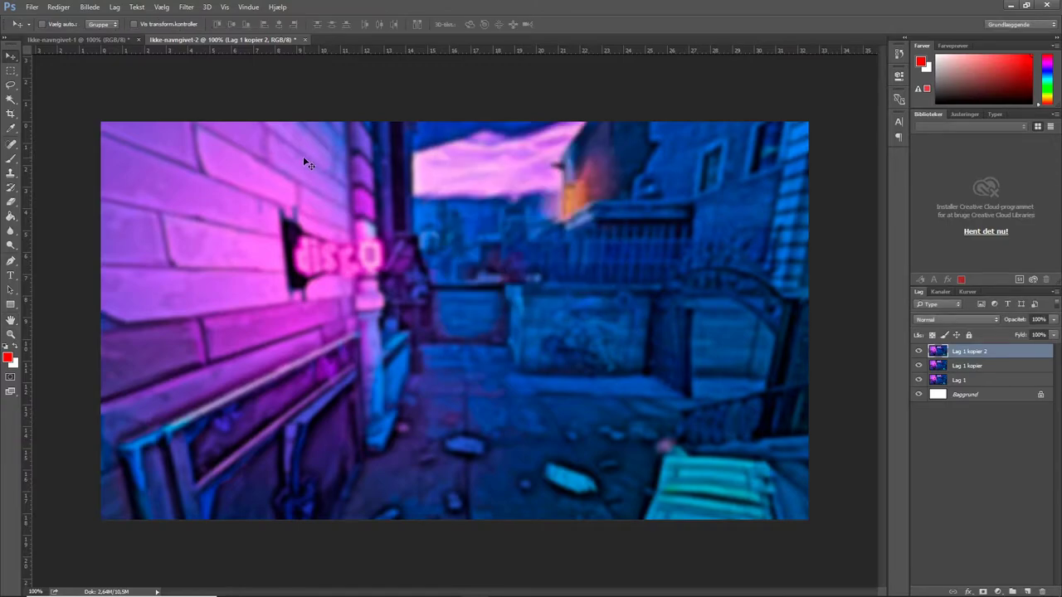
Step: Erase the blur over the disco wall, ground, fence and bench so only edges stay soft
{"action": "key", "text": "e"}
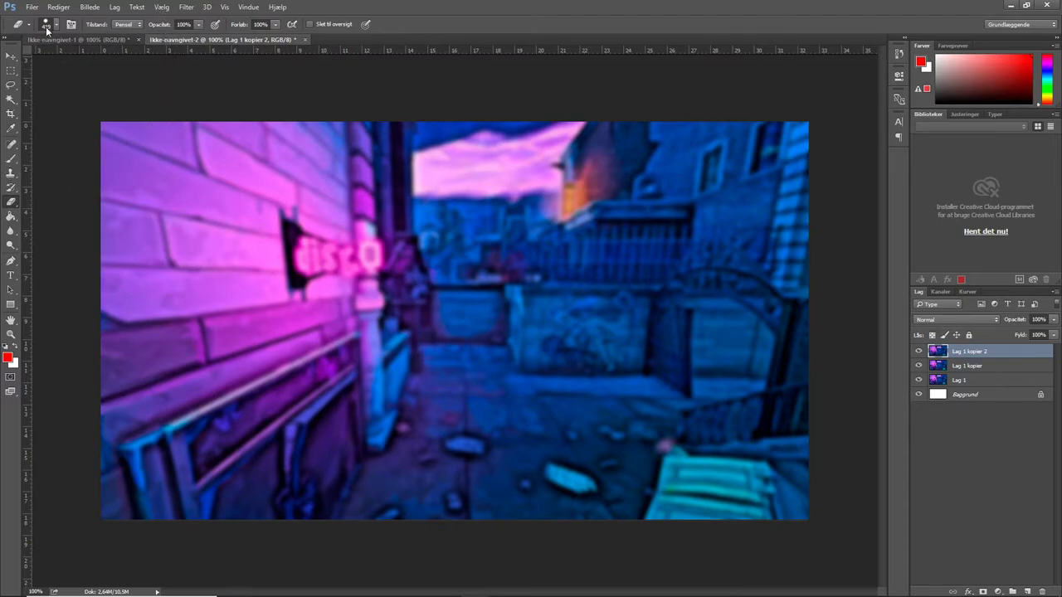
{"action": "left_click", "coordinate": [479, 185]}
{"action": "mouse_move", "coordinate": [478, 185]}
{"action": "left_mouse_down"}
{"action": "mouse_move", "coordinate": [324, 398]}
{"action": "mouse_move", "coordinate": [547, 460]}
{"action": "mouse_move", "coordinate": [580, 315]}
{"action": "mouse_move", "coordinate": [326, 188]}
{"action": "mouse_move", "coordinate": [548, 531]}
{"action": "mouse_move", "coordinate": [298, 506]}
{"action": "mouse_move", "coordinate": [241, 240]}
{"action": "mouse_move", "coordinate": [564, 315]}
{"action": "left_mouse_up"}
{"action": "mouse_move", "coordinate": [531, 282]}
{"action": "left_mouse_down"}
{"action": "mouse_move", "coordinate": [493, 482]}
{"action": "mouse_move", "coordinate": [489, 245]}
{"action": "mouse_move", "coordinate": [446, 341]}
{"action": "mouse_move", "coordinate": [361, 268]}
{"action": "mouse_move", "coordinate": [630, 317]}
{"action": "mouse_move", "coordinate": [506, 295]}
{"action": "left_mouse_up"}
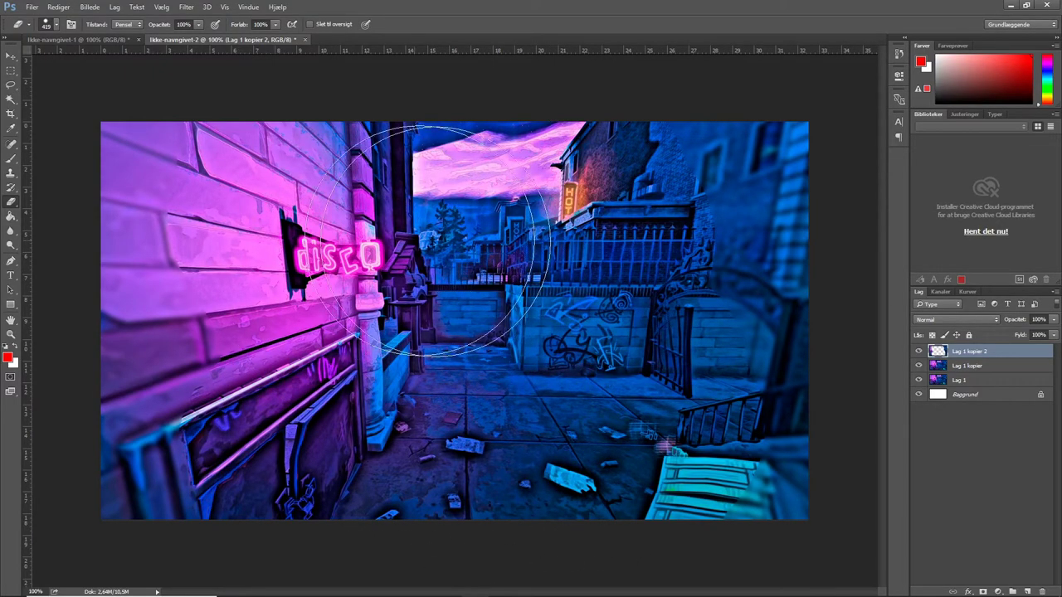
{"action": "left_click", "coordinate": [7, 56]}
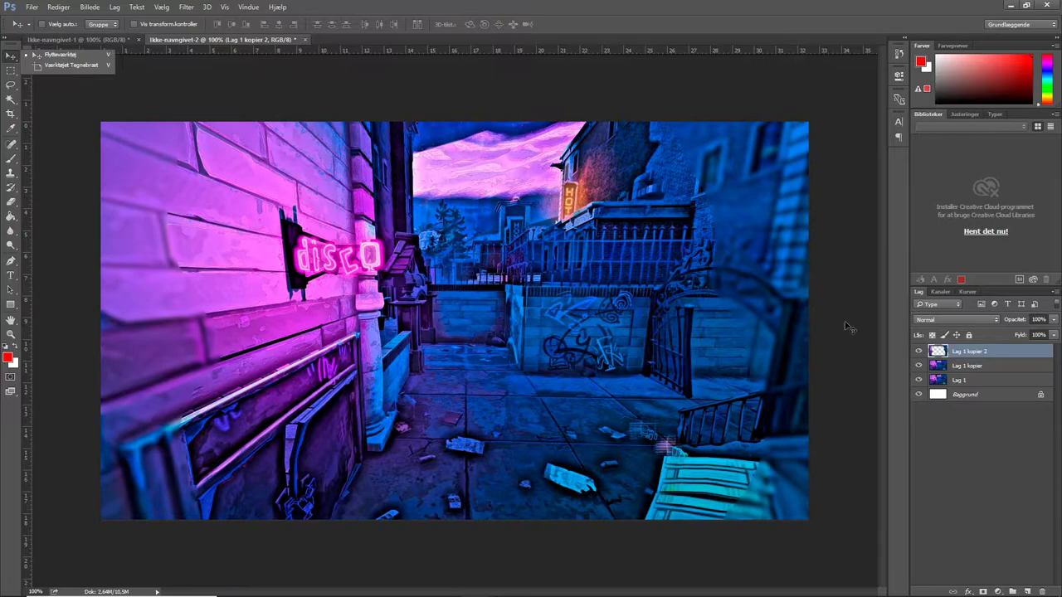
Step: Apply a 14 px motion blur to Lag 1 kopier
{"action": "left_click", "coordinate": [989, 368]}
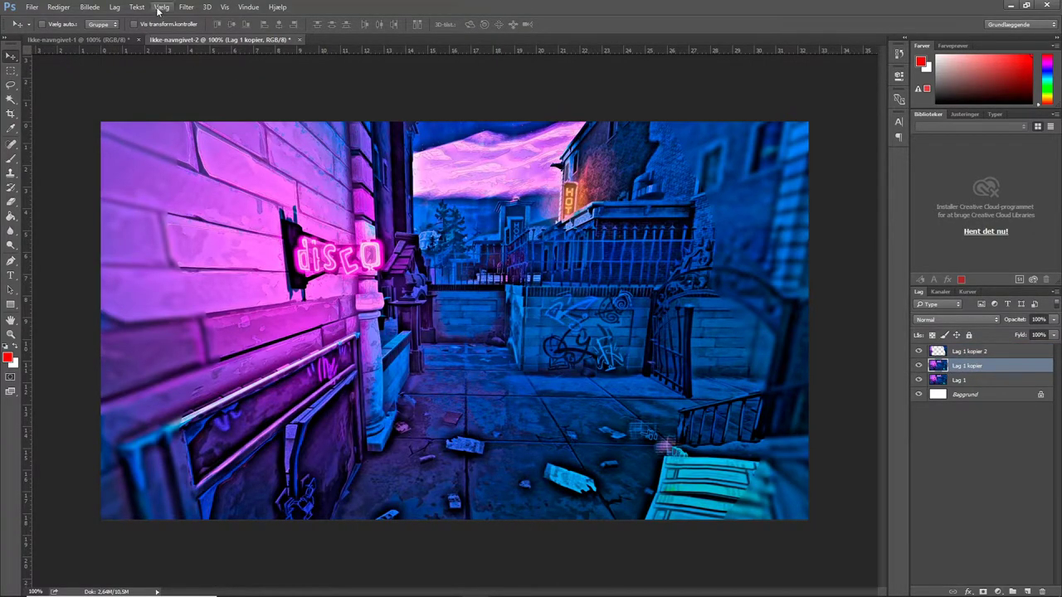
{"action": "left_click", "coordinate": [186, 6]}
{"action": "mouse_move", "coordinate": [227, 194]}
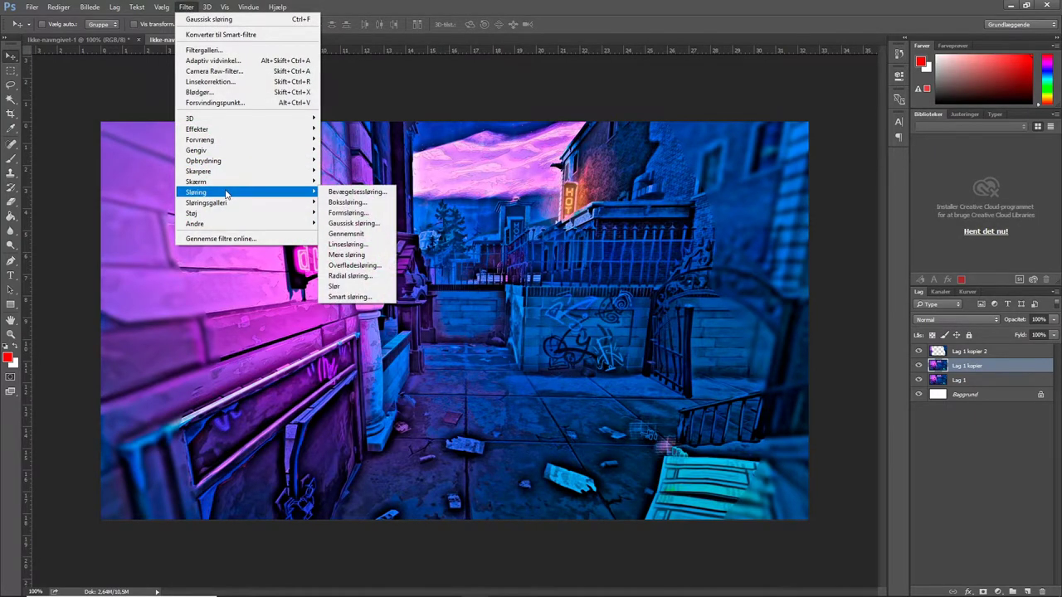
{"action": "left_click", "coordinate": [355, 192]}
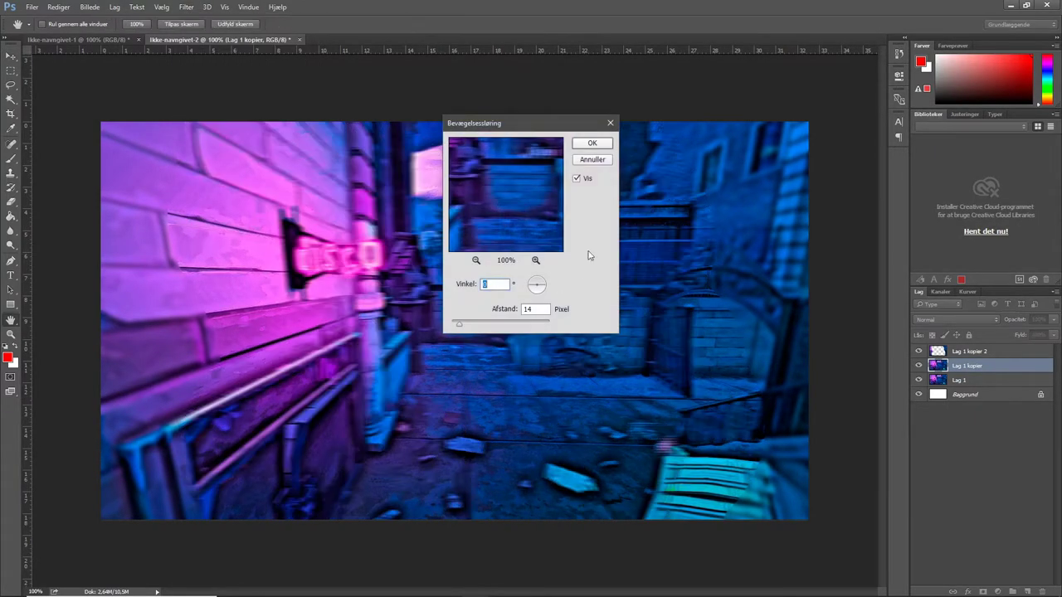
{"action": "left_click", "coordinate": [593, 146]}
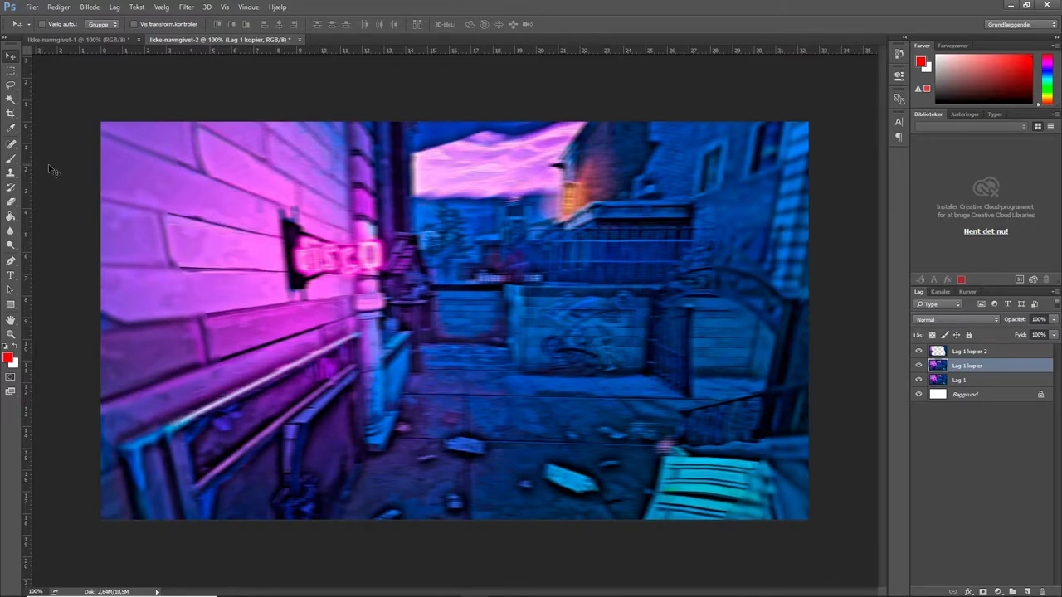
Step: Erase the motion blur from the centre so the disco sign and graffiti read sharp
{"action": "key", "text": "e"}
{"action": "mouse_move", "coordinate": [501, 251]}
{"action": "left_mouse_down"}
{"action": "mouse_move", "coordinate": [452, 214]}
{"action": "mouse_move", "coordinate": [382, 288]}
{"action": "mouse_move", "coordinate": [419, 435]}
{"action": "mouse_move", "coordinate": [567, 364]}
{"action": "mouse_move", "coordinate": [437, 277]}
{"action": "mouse_move", "coordinate": [435, 482]}
{"action": "mouse_move", "coordinate": [437, 213]}
{"action": "mouse_move", "coordinate": [358, 332]}
{"action": "mouse_move", "coordinate": [220, 199]}
{"action": "left_mouse_up"}
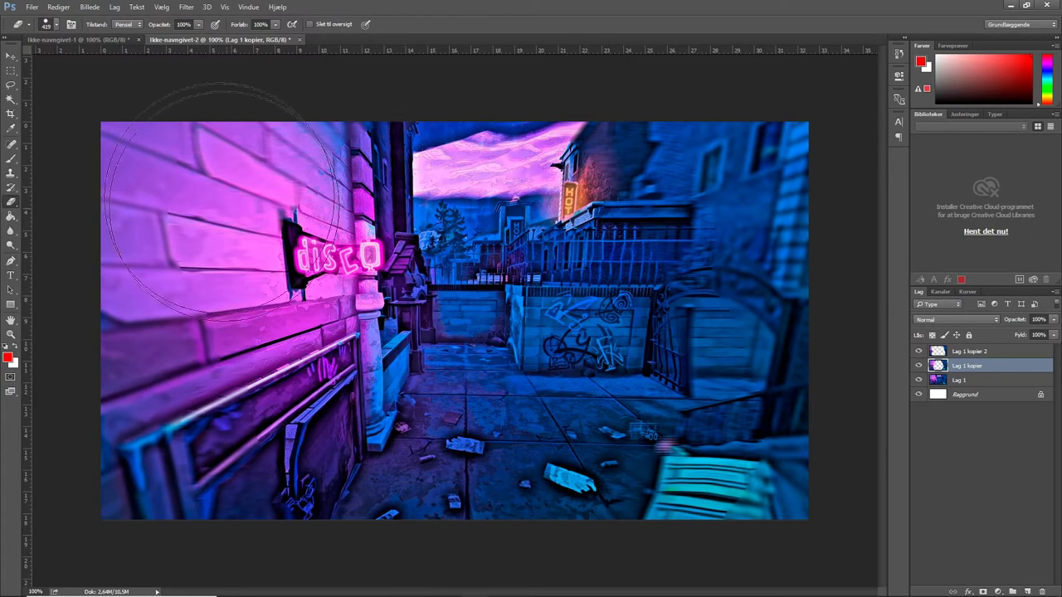
{"action": "left_click", "coordinate": [12, 56]}
Step: Group Lag 1 kopier 2, Lag 1 kopier and Lag 1 into a group named Background
{"action": "left_click", "coordinate": [1032, 462]}
{"action": "left_click", "coordinate": [968, 350], "text": "ctrl"}
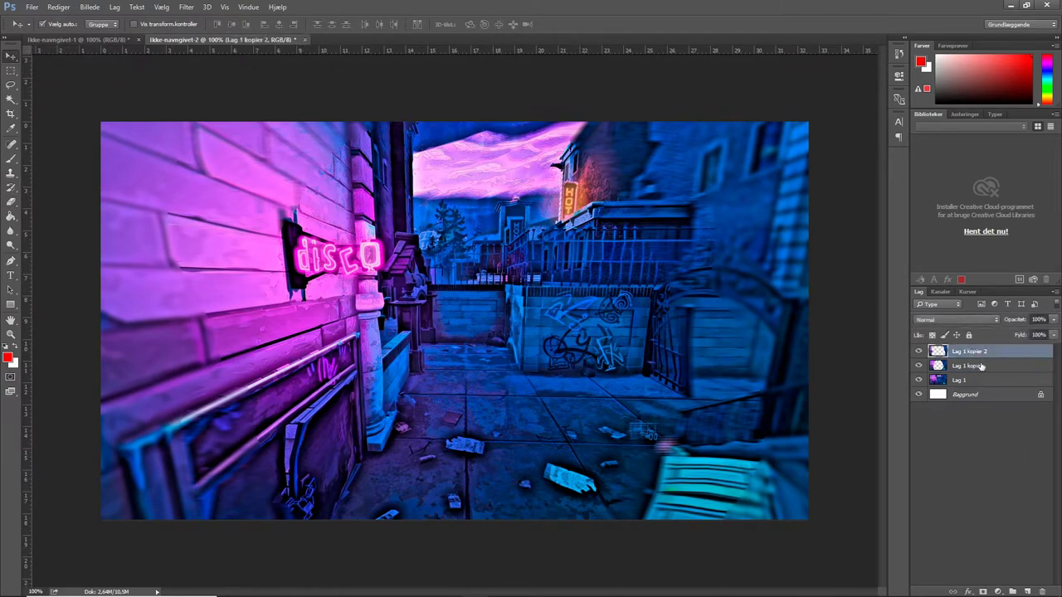
{"action": "left_click", "coordinate": [966, 366], "text": "ctrl"}
{"action": "left_click", "coordinate": [962, 379], "text": "ctrl"}
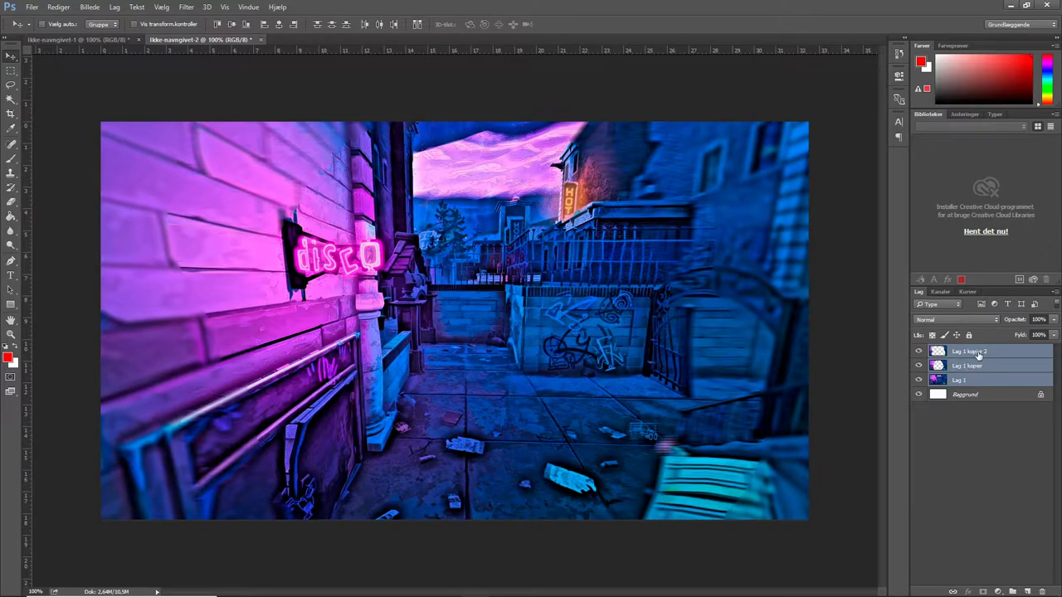
{"action": "left_click_drag", "start_coordinate": [979, 355], "coordinate": [1012, 591]}
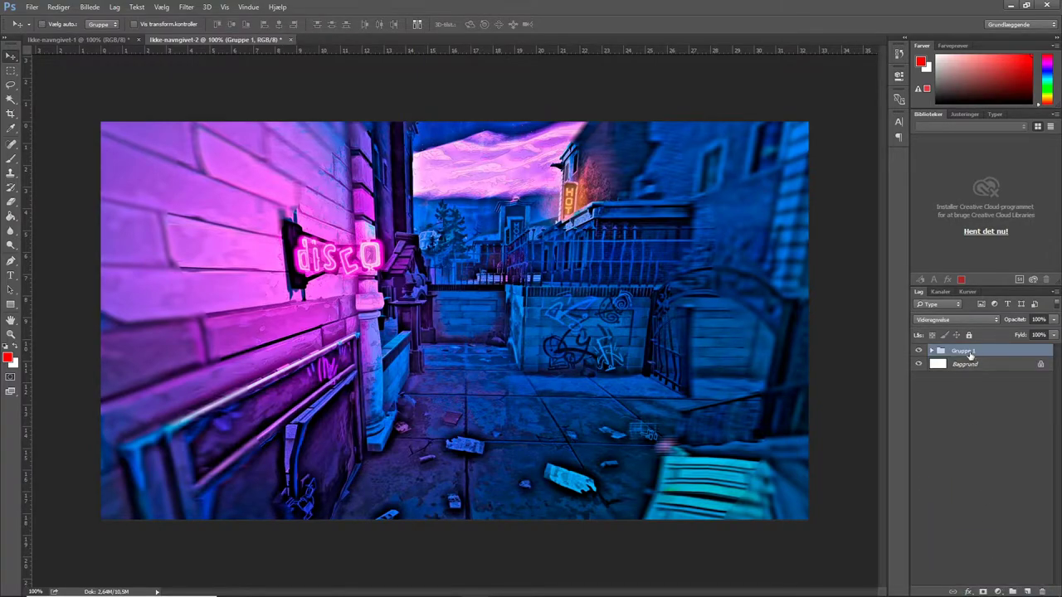
{"action": "double_click", "coordinate": [966, 352]}
{"action": "type", "text": "Background"}
{"action": "left_click", "coordinate": [977, 397]}
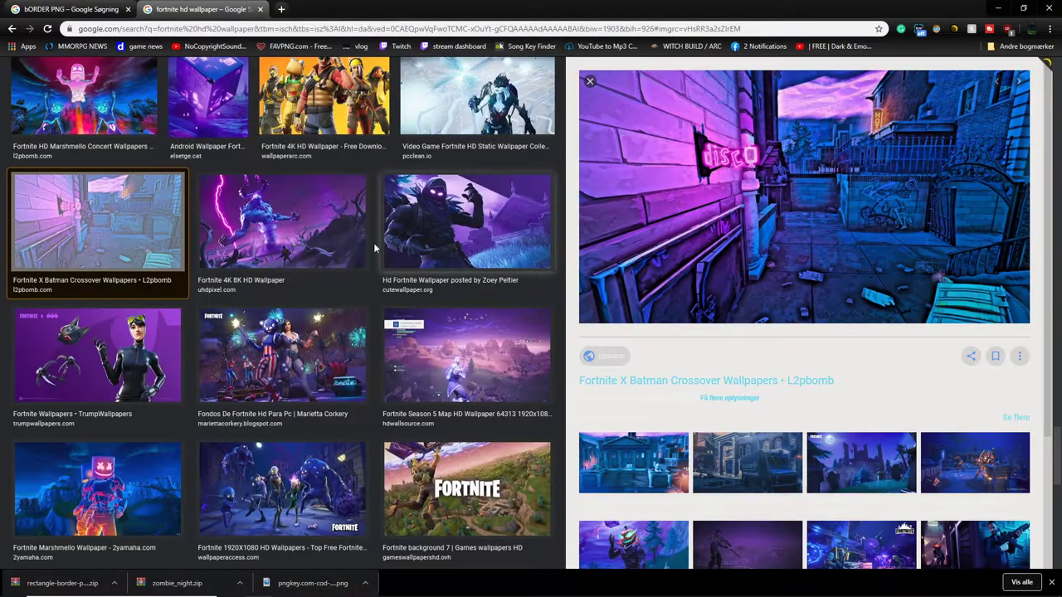
{"action": "scroll", "coordinate": [292, 226], "scroll_direction": "down", "scroll_amount": 10}
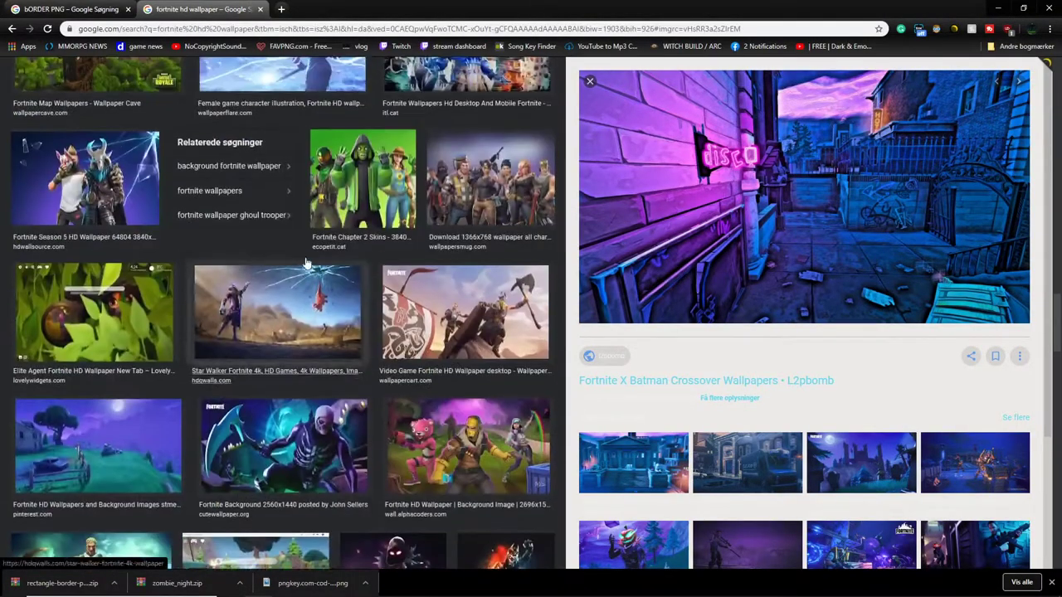
Step: Search Google Images for 'Fortnite PNG'
{"action": "scroll", "coordinate": [292, 226], "scroll_direction": "up", "scroll_amount": 10}
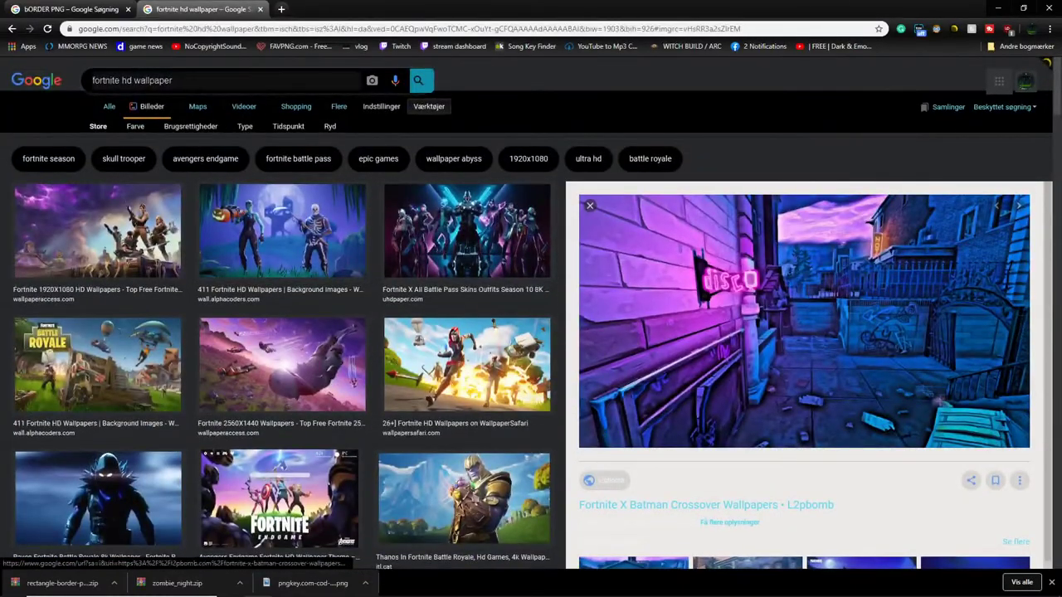
{"action": "left_click_drag", "start_coordinate": [174, 80], "coordinate": [72, 83]}
{"action": "type", "text": "Fortnite PNG"}
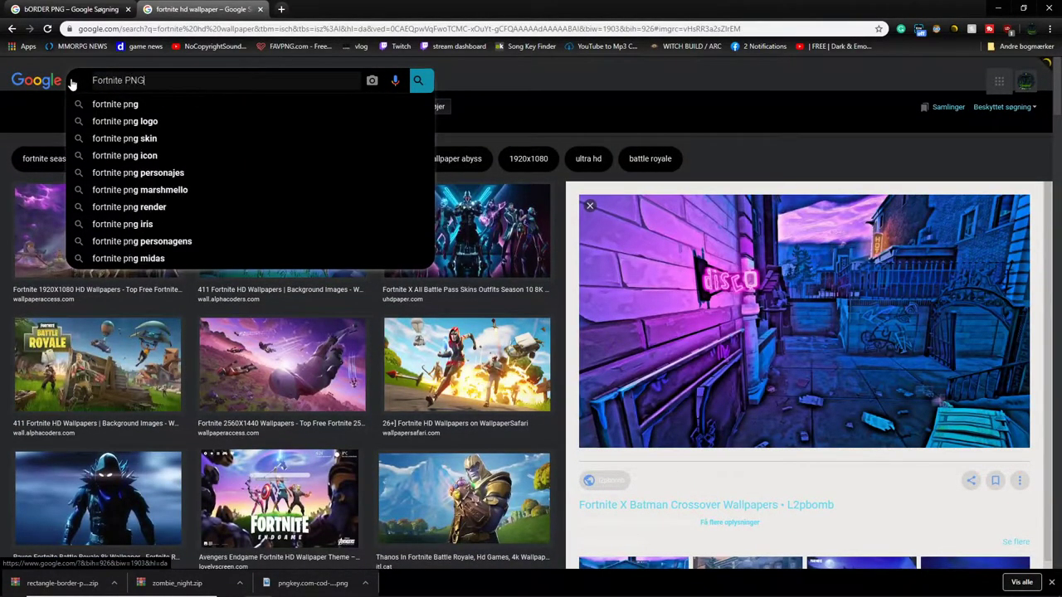
{"action": "key", "text": "Return"}
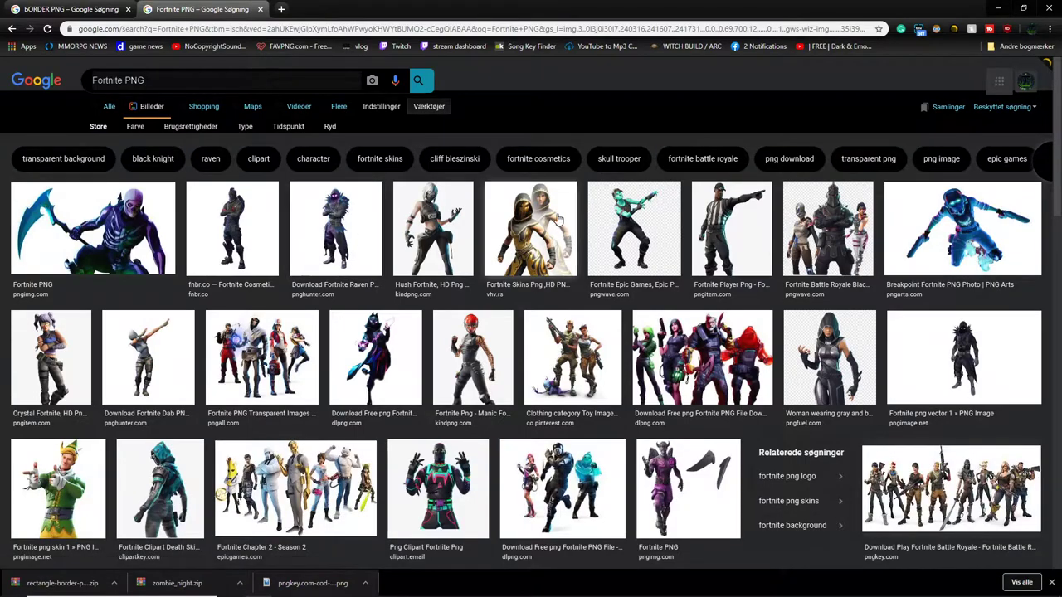
Step: Download the transparent PNG of the hooded woman in grey and black from pngfuel
{"action": "scroll", "coordinate": [628, 259], "scroll_direction": "down", "scroll_amount": 3}
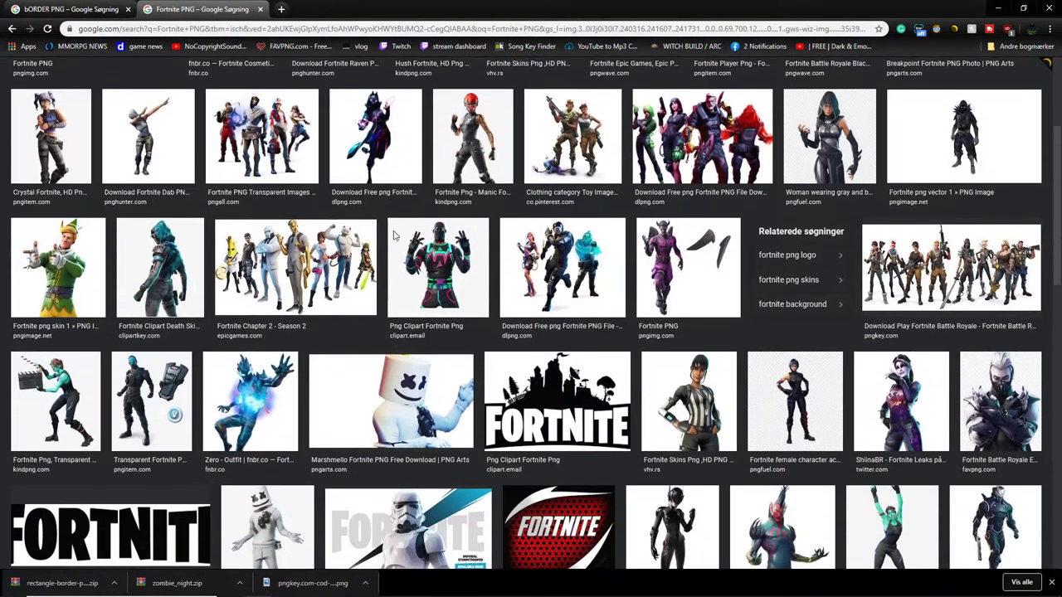
{"action": "scroll", "coordinate": [396, 238], "scroll_direction": "up", "scroll_amount": 3}
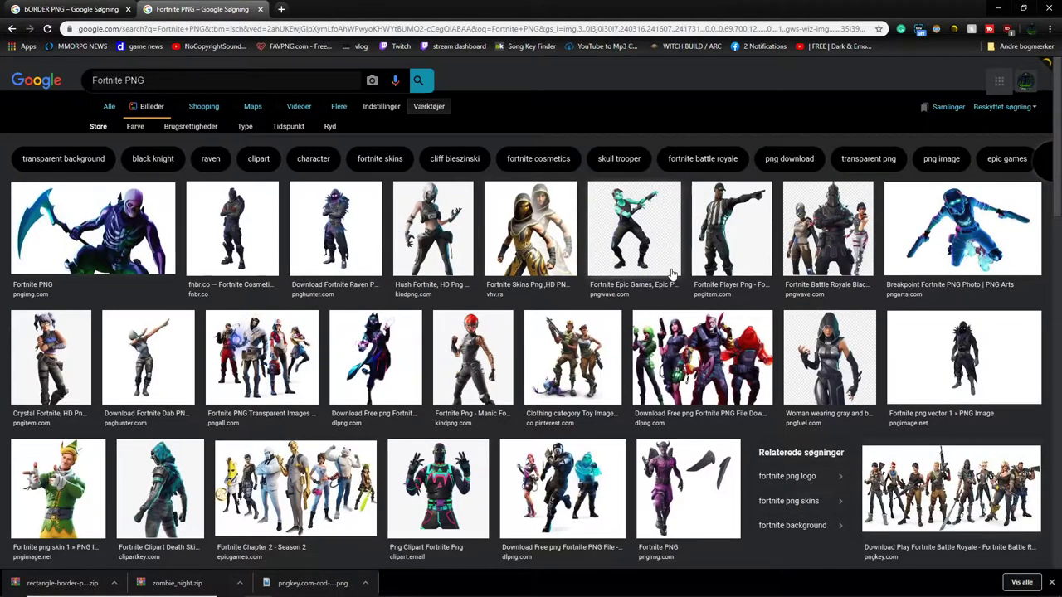
{"action": "left_click", "coordinate": [827, 359]}
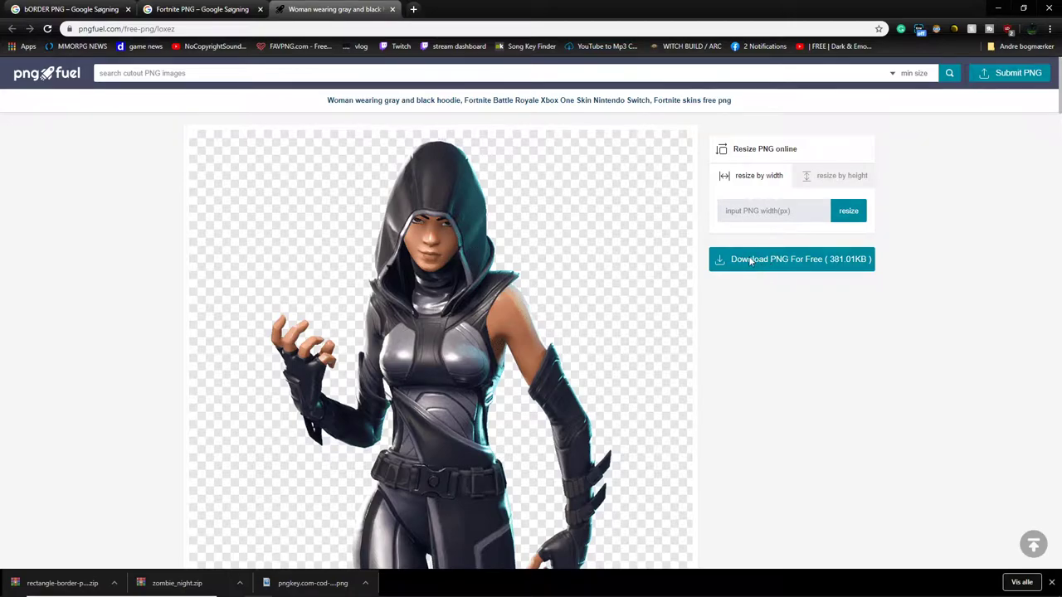
{"action": "left_click", "coordinate": [724, 259]}
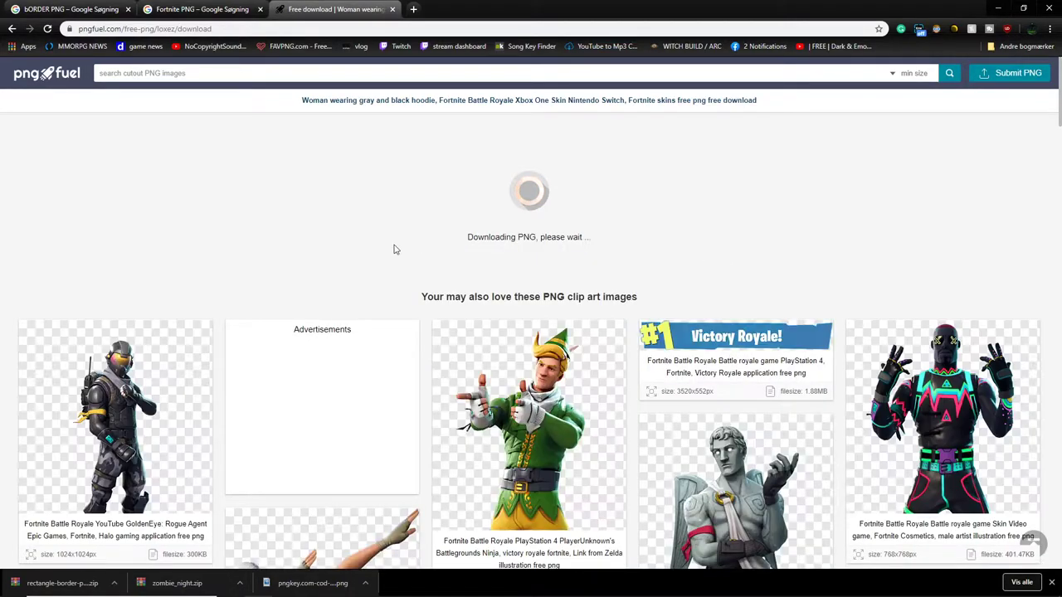
{"action": "scroll", "coordinate": [423, 232], "scroll_direction": "down", "scroll_amount": 2}
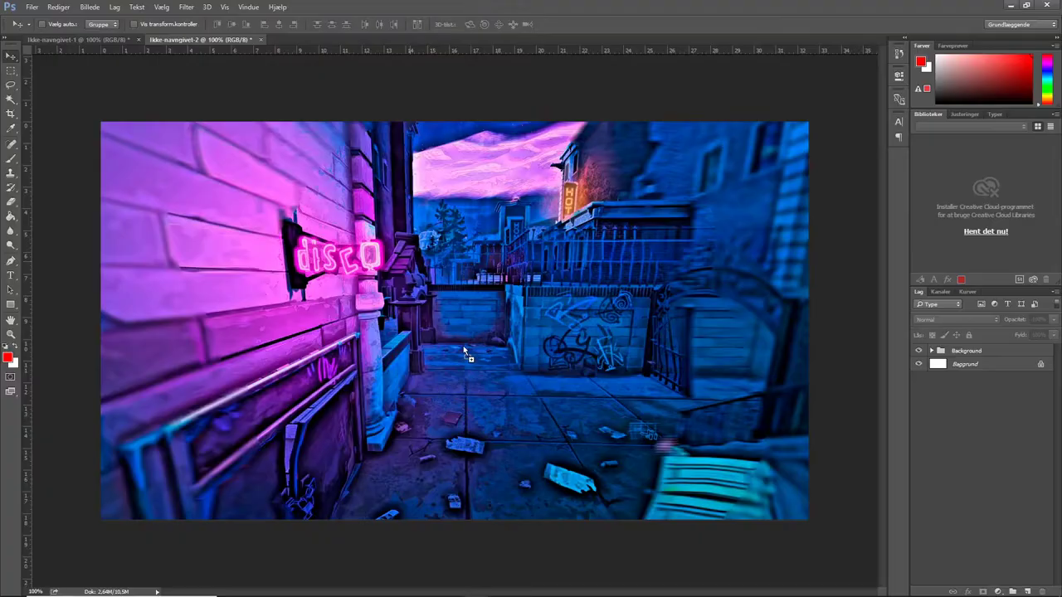
Step: Place pngfuel.com.png at the left of the alley scene and select its layer
{"action": "left_click_drag", "start_coordinate": [464, 350], "coordinate": [247, 346]}
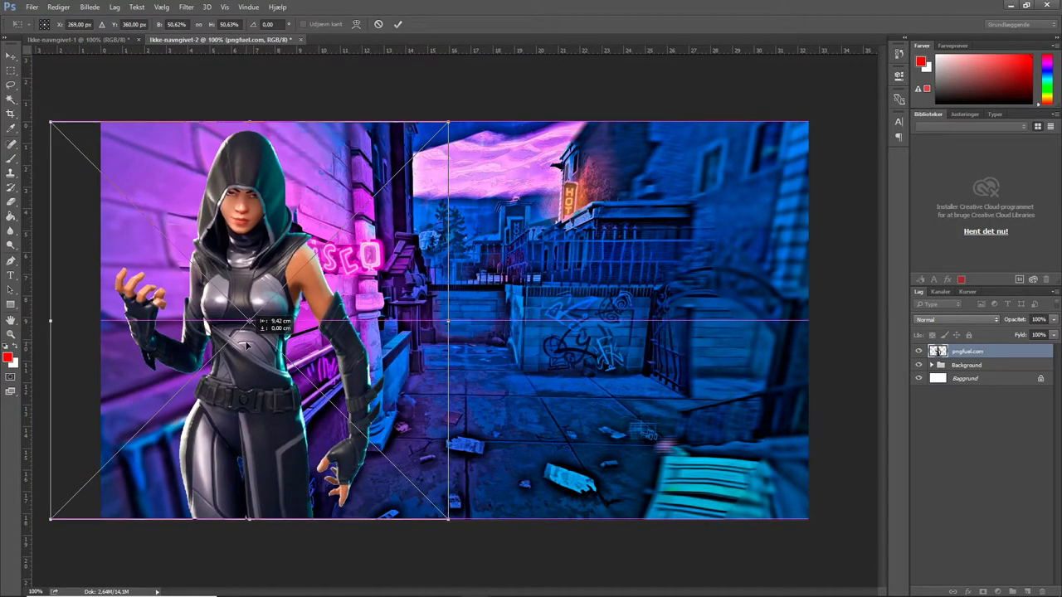
{"action": "left_click", "coordinate": [398, 24]}
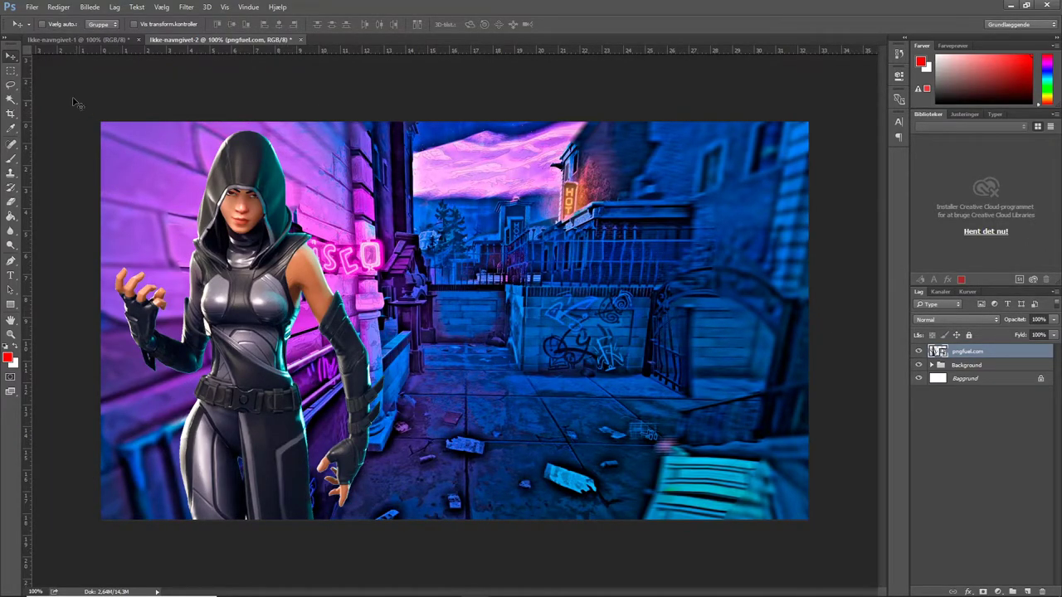
{"action": "right_click", "coordinate": [11, 56]}
{"action": "left_click", "coordinate": [973, 429]}
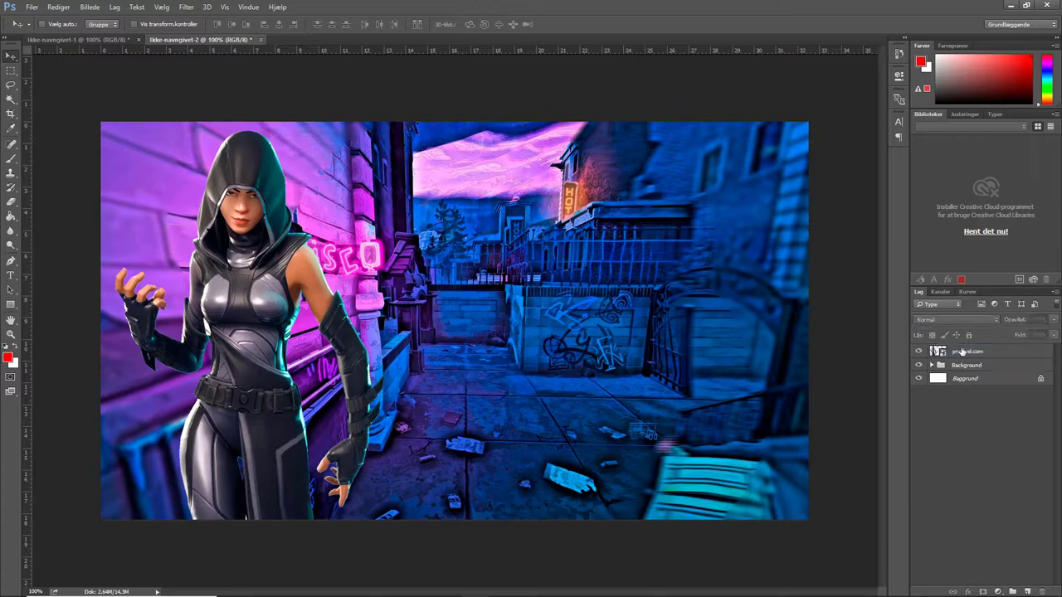
Step: Add a drop shadow with adjusted distance and an outer glow to the pngfuel.com layer
{"action": "left_click", "coordinate": [1027, 355]}
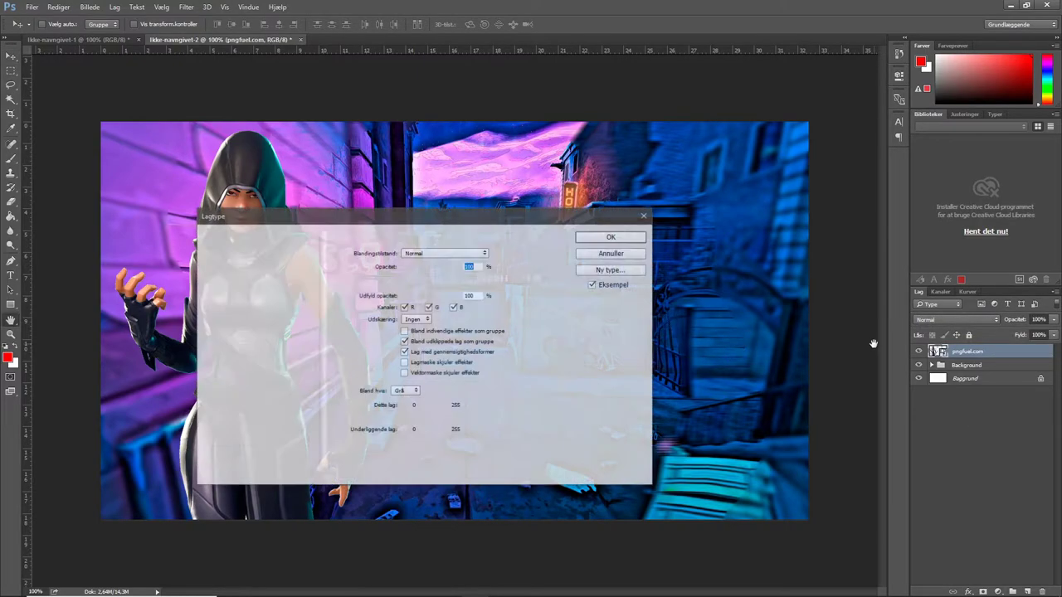
{"action": "left_click", "coordinate": [209, 425]}
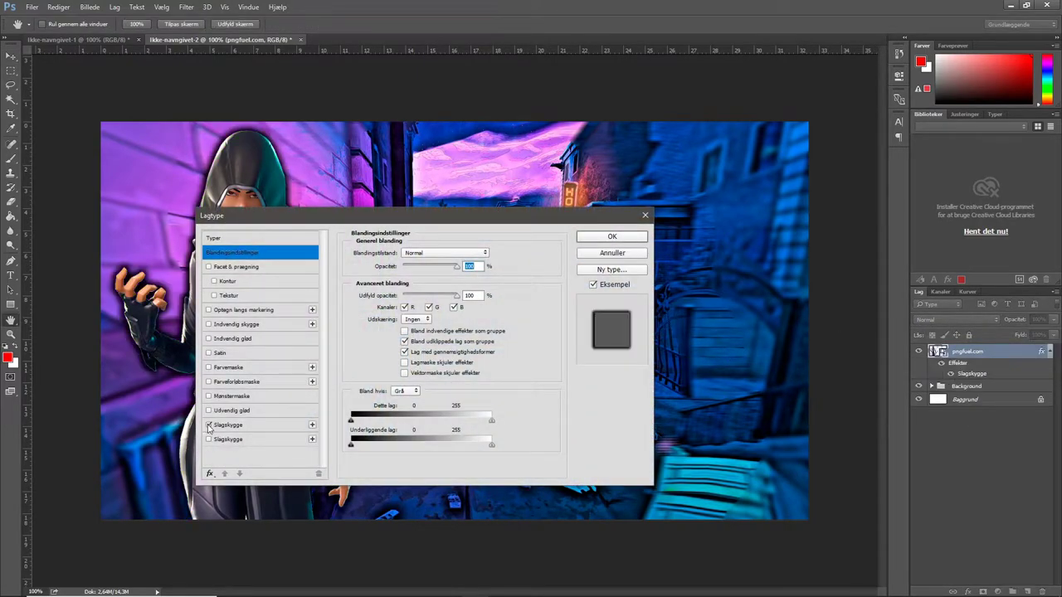
{"action": "left_click_drag", "start_coordinate": [321, 220], "coordinate": [596, 229]}
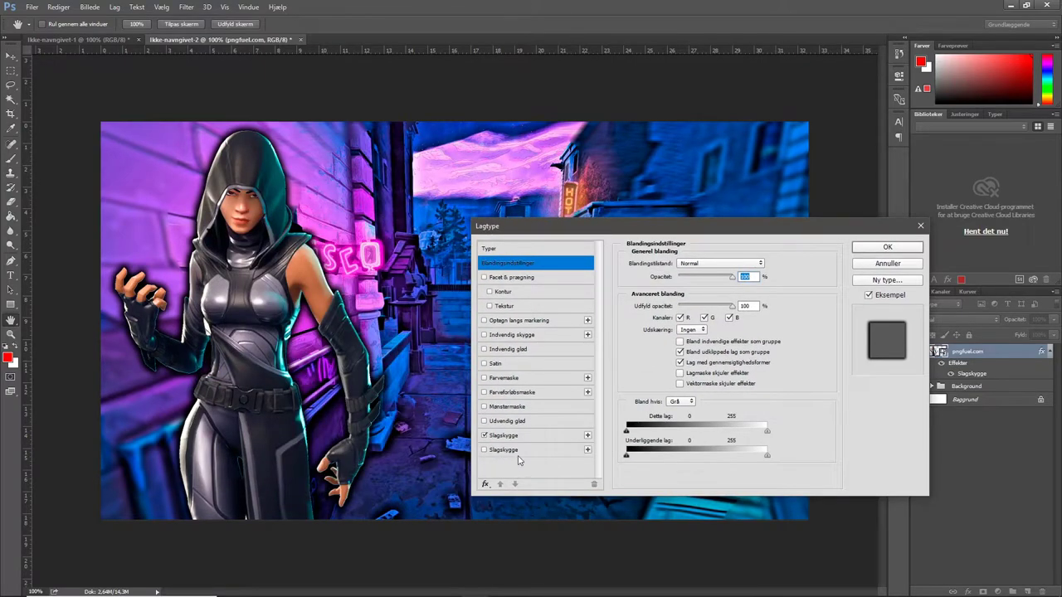
{"action": "left_click", "coordinate": [540, 437]}
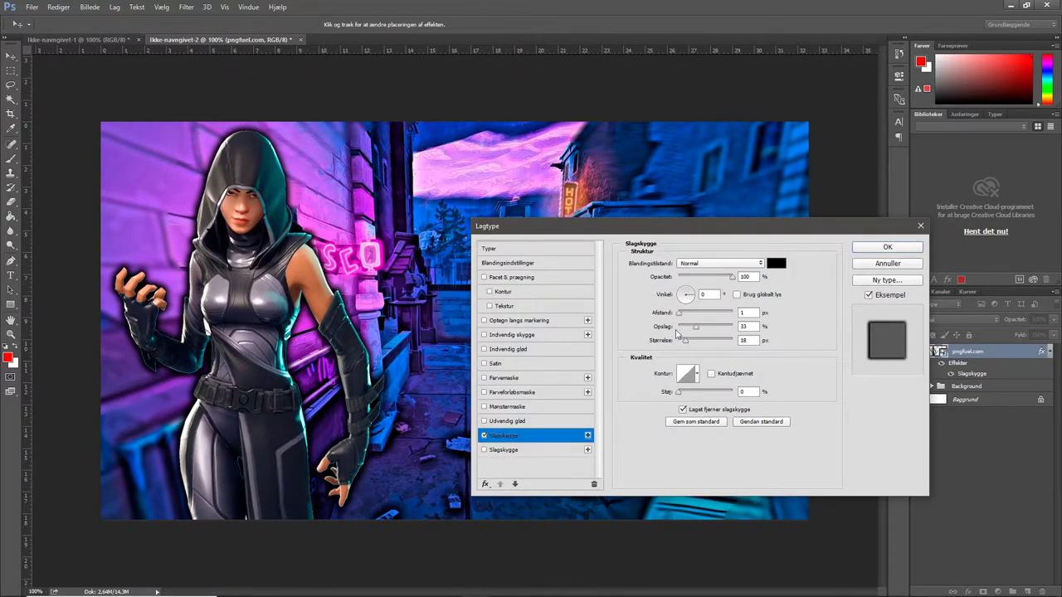
{"action": "mouse_move", "coordinate": [682, 319]}
{"action": "left_mouse_down"}
{"action": "mouse_move", "coordinate": [705, 319]}
{"action": "mouse_move", "coordinate": [668, 319]}
{"action": "mouse_move", "coordinate": [692, 318]}
{"action": "mouse_move", "coordinate": [680, 314]}
{"action": "left_mouse_up"}
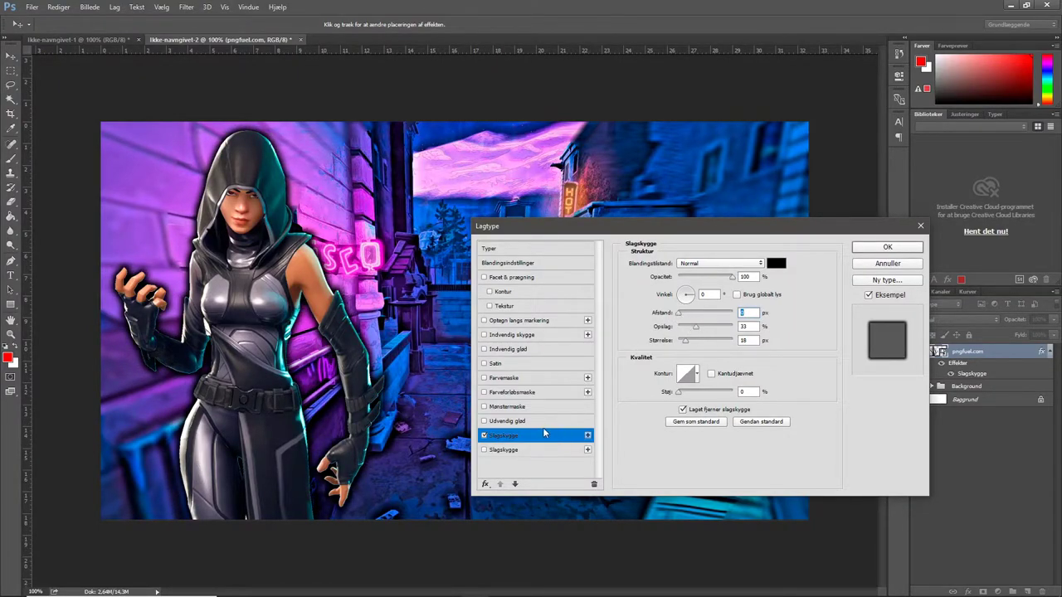
{"action": "left_click", "coordinate": [484, 421]}
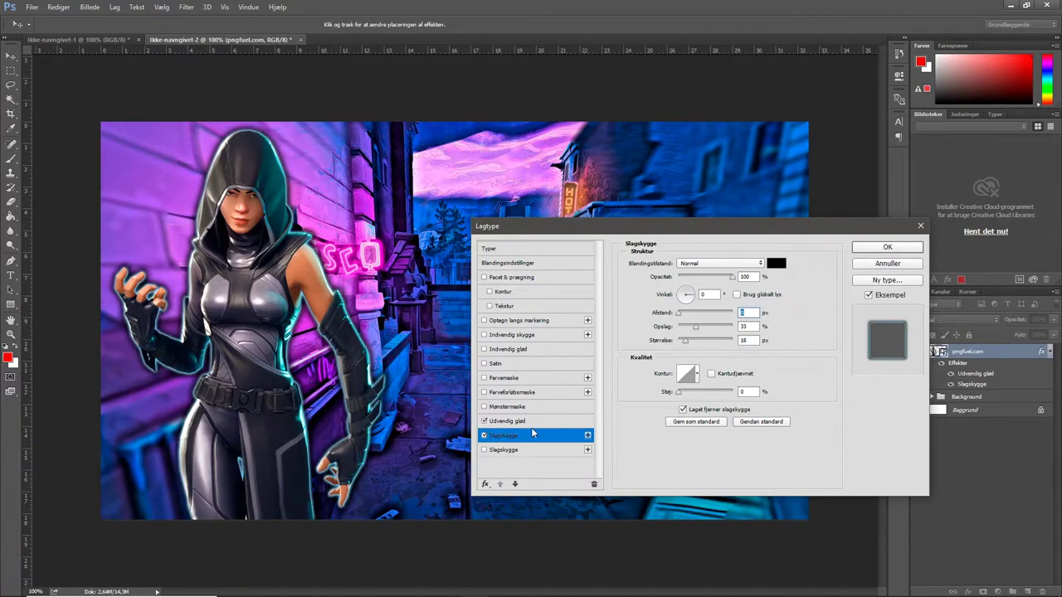
Step: Make the outer glow a solid magenta f710ff outline and apply the layer style
{"action": "left_click", "coordinate": [510, 421]}
{"action": "left_click", "coordinate": [707, 306]}
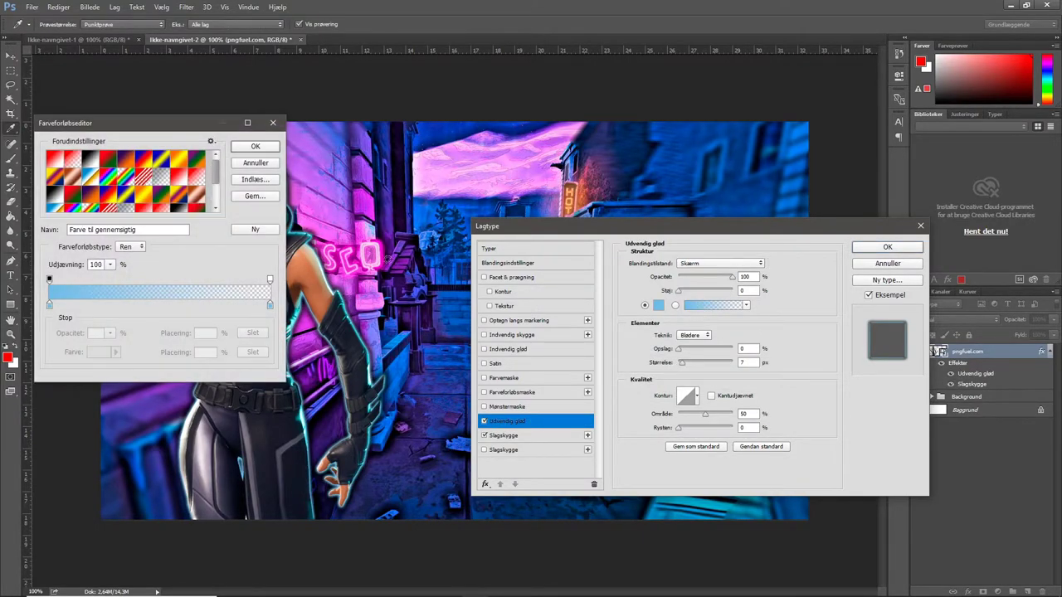
{"action": "left_click", "coordinate": [272, 123]}
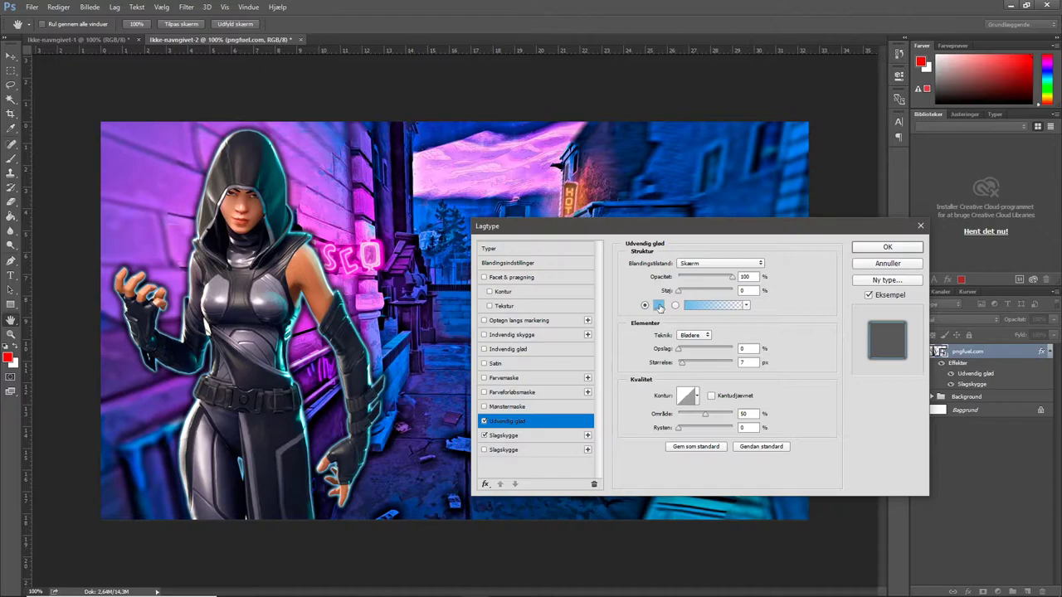
{"action": "left_click", "coordinate": [658, 305]}
{"action": "left_click_drag", "start_coordinate": [215, 229], "coordinate": [215, 212]}
{"action": "left_click", "coordinate": [193, 190]}
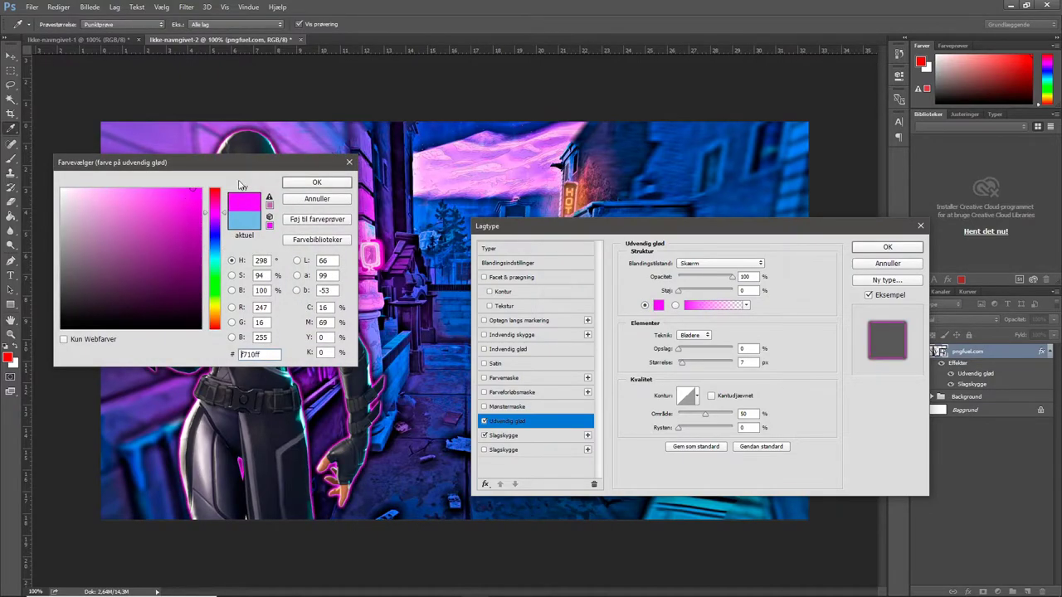
{"action": "left_click_drag", "start_coordinate": [250, 168], "coordinate": [457, 261]}
{"action": "left_click", "coordinate": [531, 277]}
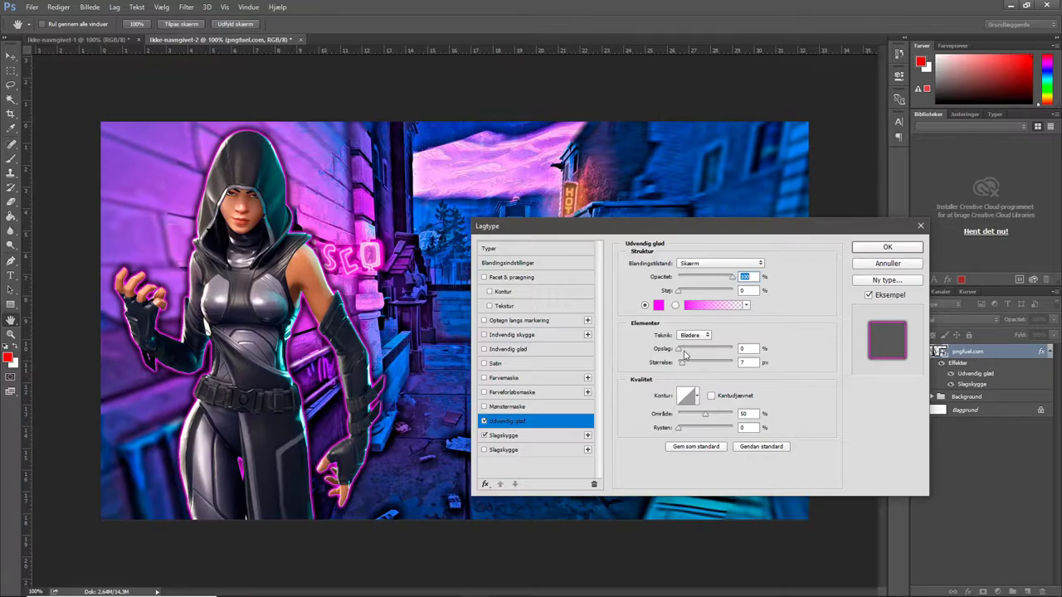
{"action": "mouse_move", "coordinate": [682, 353]}
{"action": "left_mouse_down"}
{"action": "mouse_move", "coordinate": [732, 355]}
{"action": "mouse_move", "coordinate": [678, 350]}
{"action": "mouse_move", "coordinate": [685, 365]}
{"action": "left_mouse_up"}
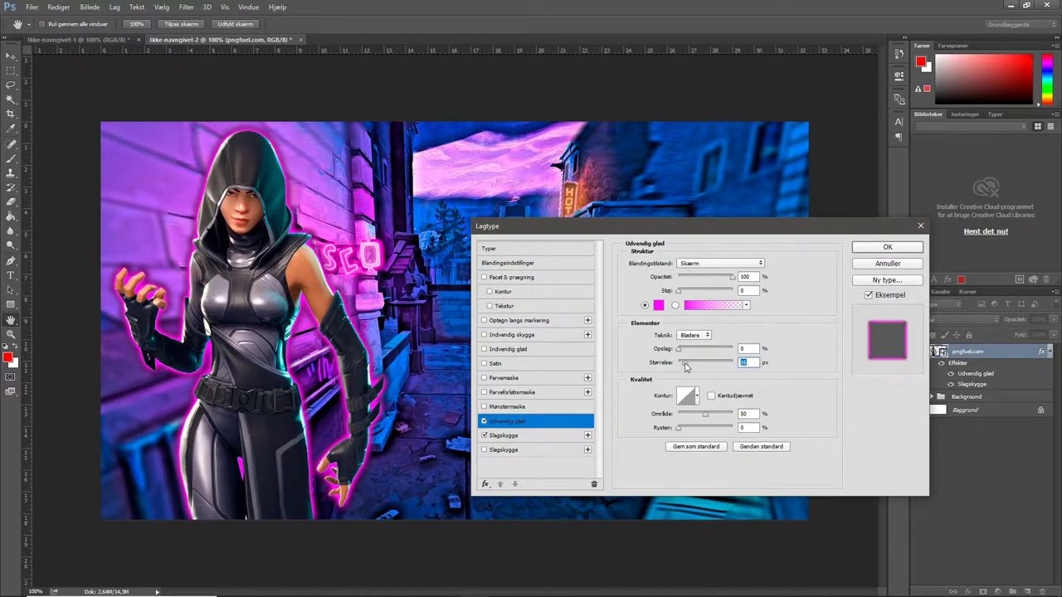
{"action": "left_click", "coordinate": [885, 248]}
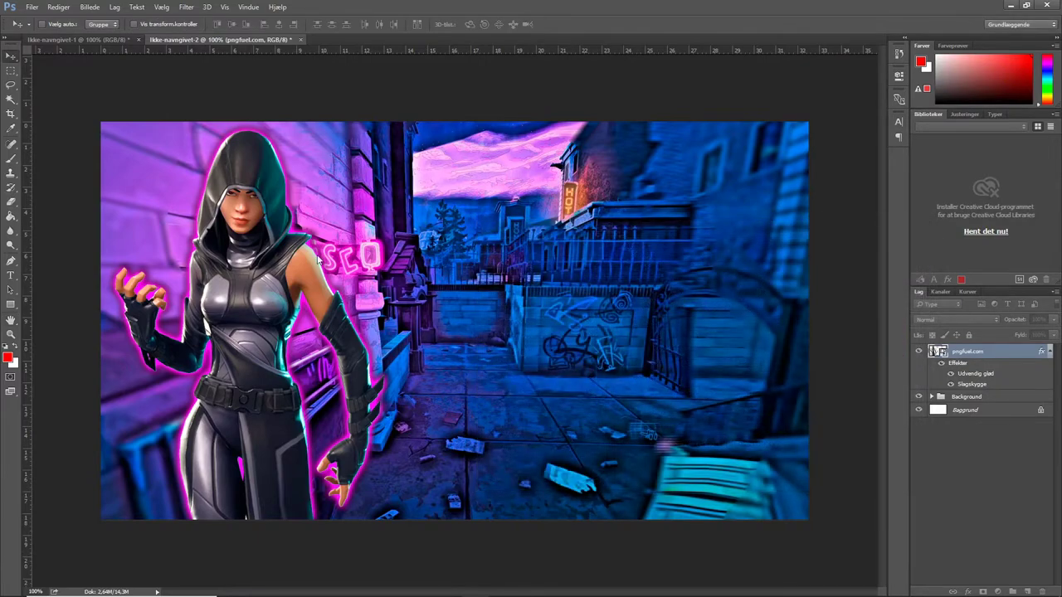
Step: Add a white 'AWESOME' title in Zombie Night 90 pt, shifted right over the alley centre
{"action": "left_click", "coordinate": [954, 464]}
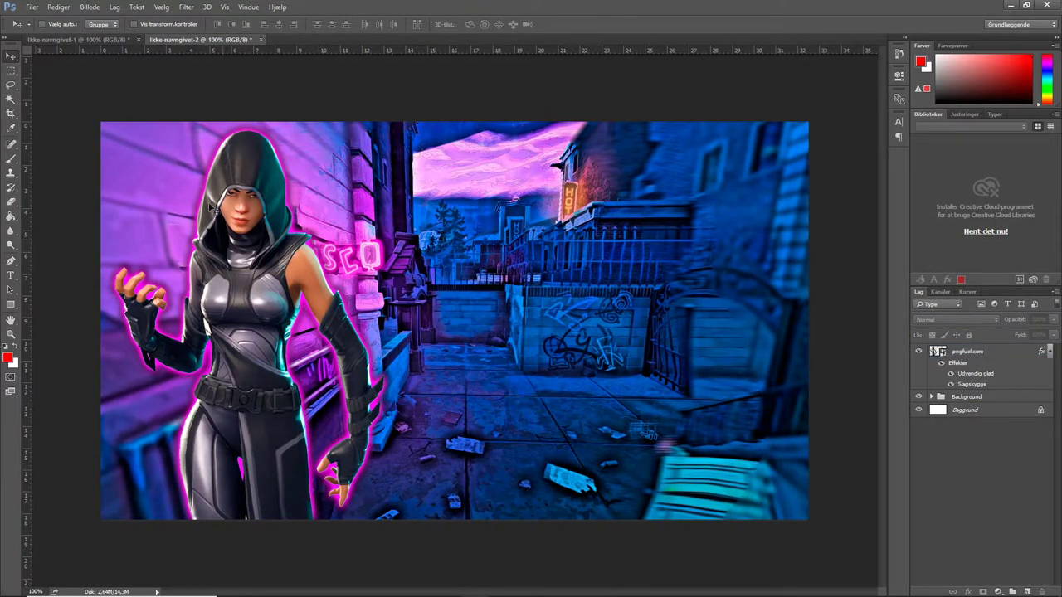
{"action": "left_click", "coordinate": [11, 275]}
{"action": "left_click", "coordinate": [238, 185]}
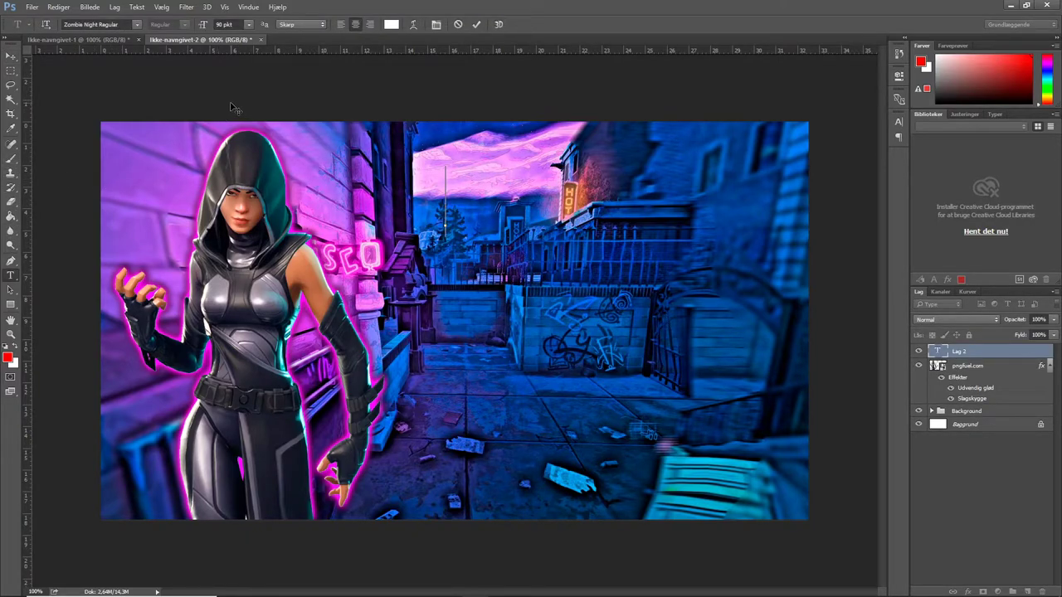
{"action": "type", "text": "AWESOME"}
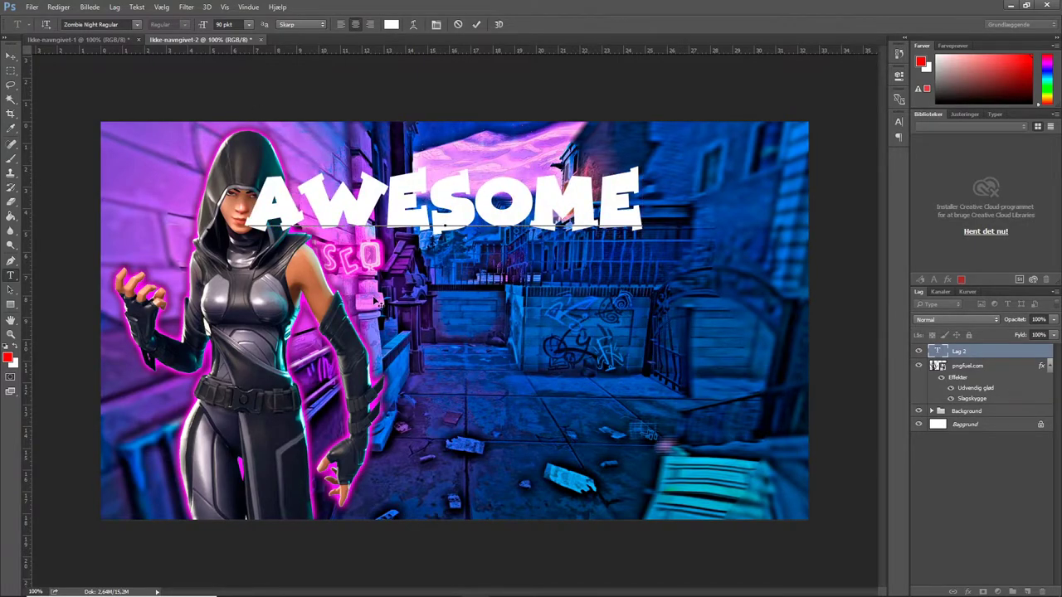
{"action": "left_click_drag", "start_coordinate": [378, 302], "coordinate": [502, 311]}
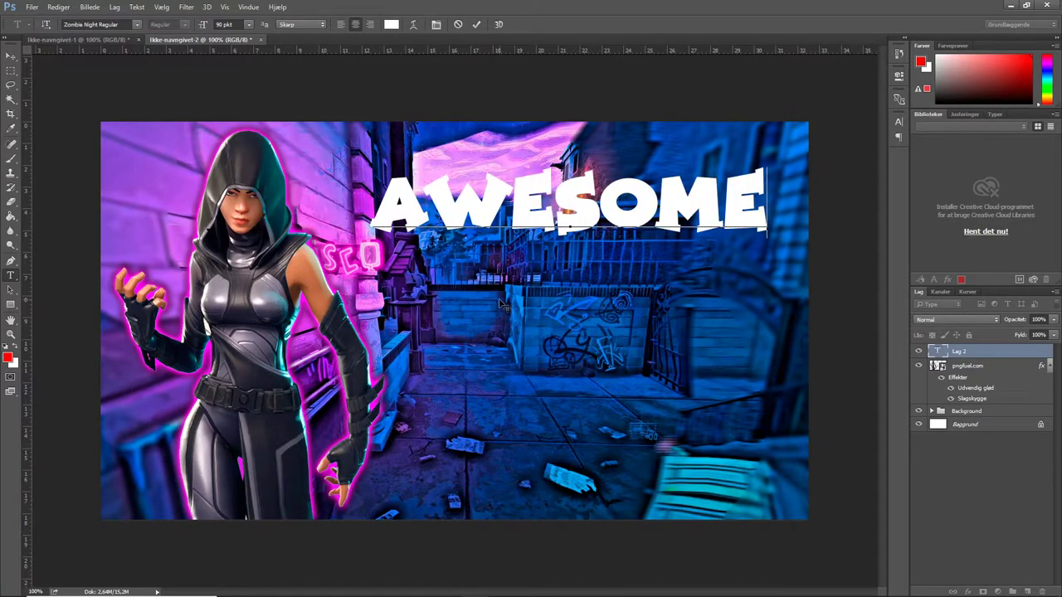
{"action": "left_click", "coordinate": [477, 25]}
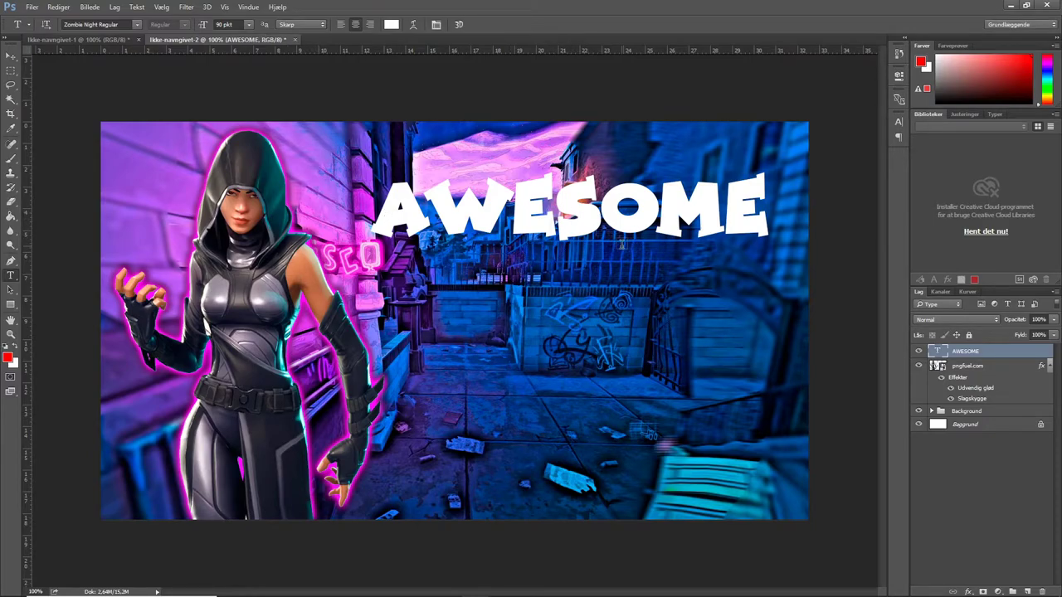
Step: Turn on a drop shadow and a gradient overlay for the AWESOME layer
{"action": "double_click", "coordinate": [987, 350]}
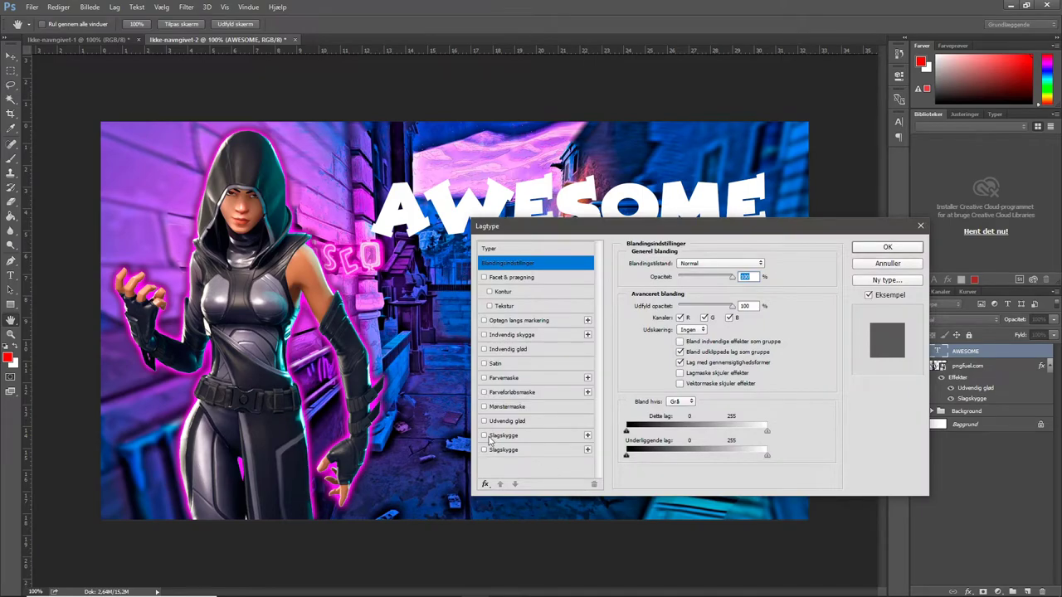
{"action": "left_click", "coordinate": [484, 436]}
{"action": "left_click_drag", "start_coordinate": [579, 225], "coordinate": [291, 247]}
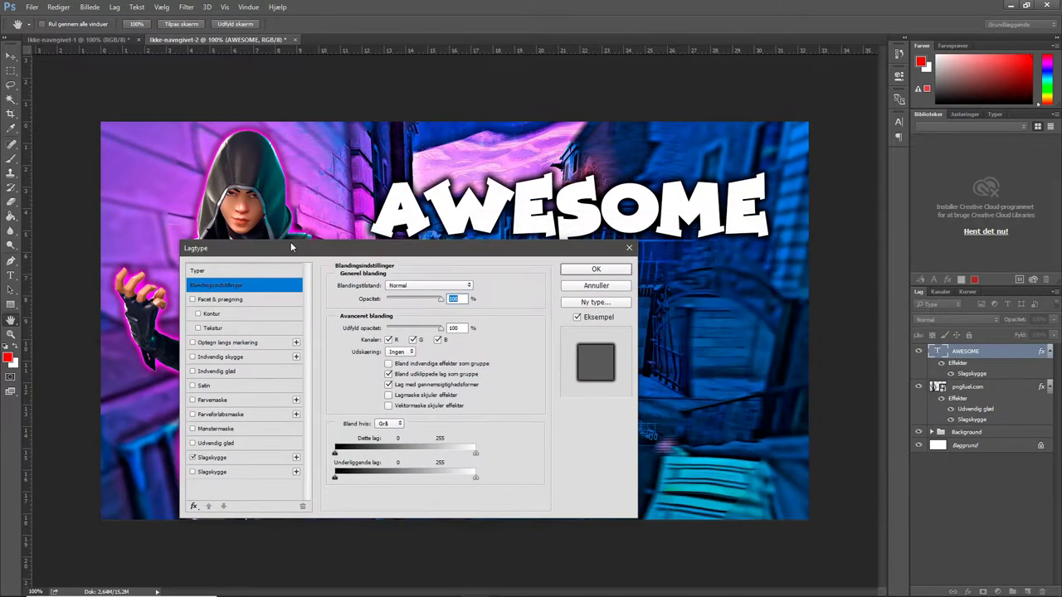
{"action": "left_click", "coordinate": [236, 459]}
{"action": "left_click_drag", "start_coordinate": [450, 247], "coordinate": [426, 265]}
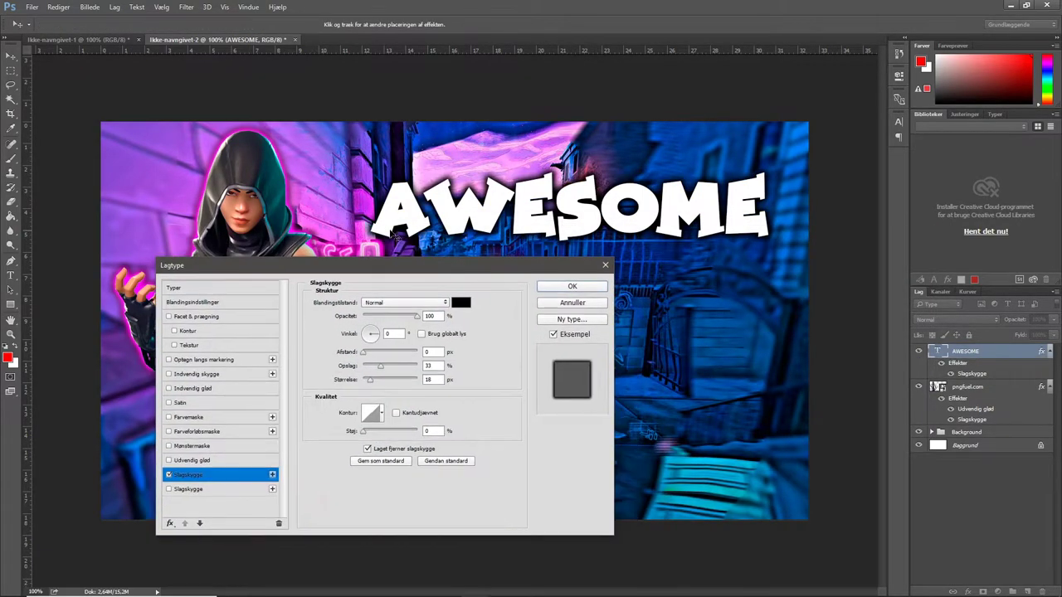
{"action": "left_click", "coordinate": [169, 447]}
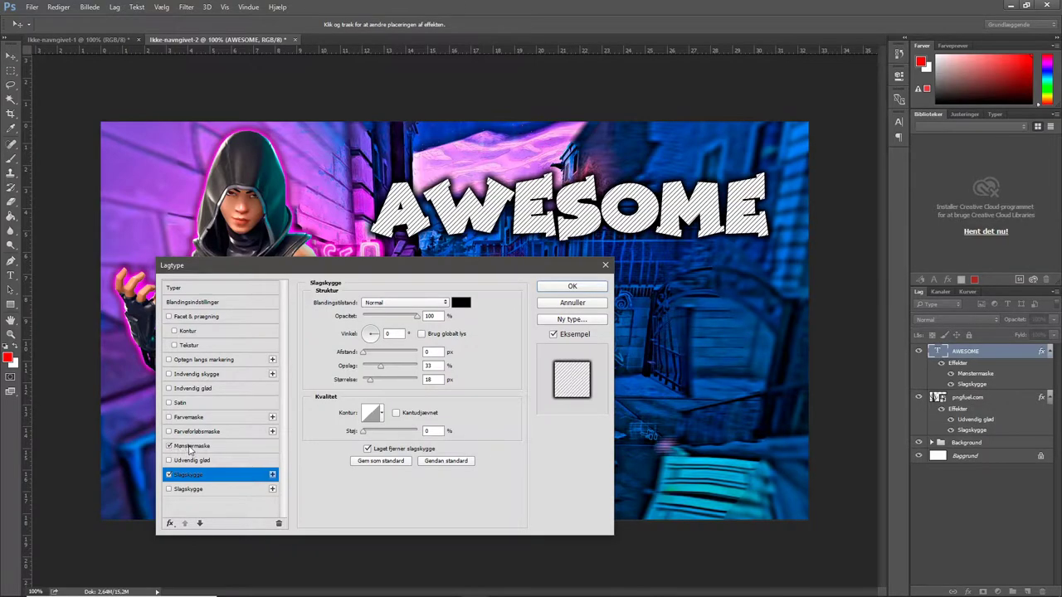
{"action": "left_click", "coordinate": [169, 446]}
{"action": "left_click", "coordinate": [170, 432]}
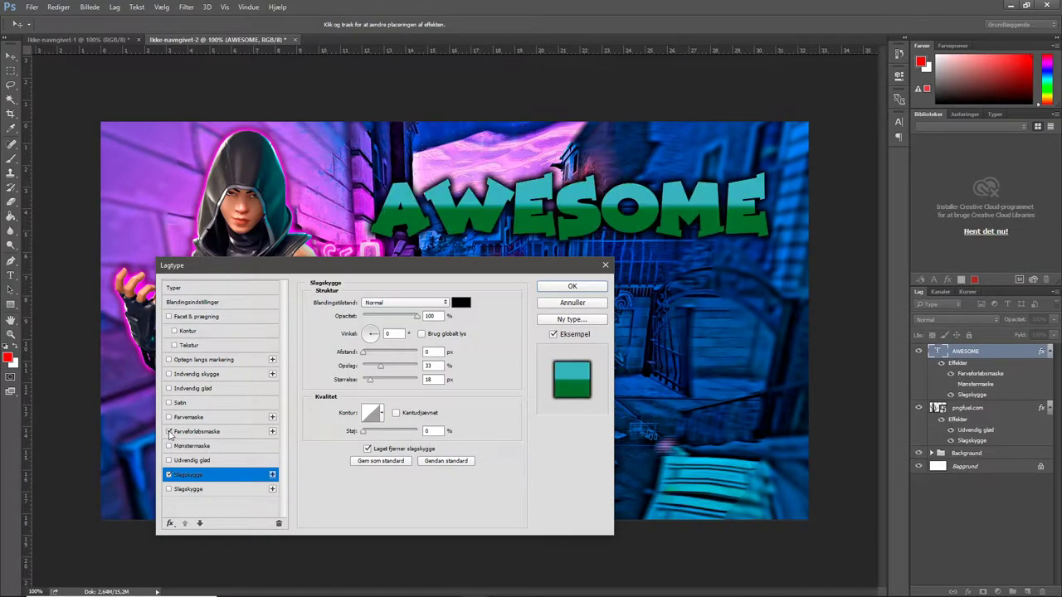
{"action": "left_click", "coordinate": [214, 432]}
Step: Set the overlay gradient to run from white to light grey (bcbcbc)
{"action": "left_click", "coordinate": [377, 330]}
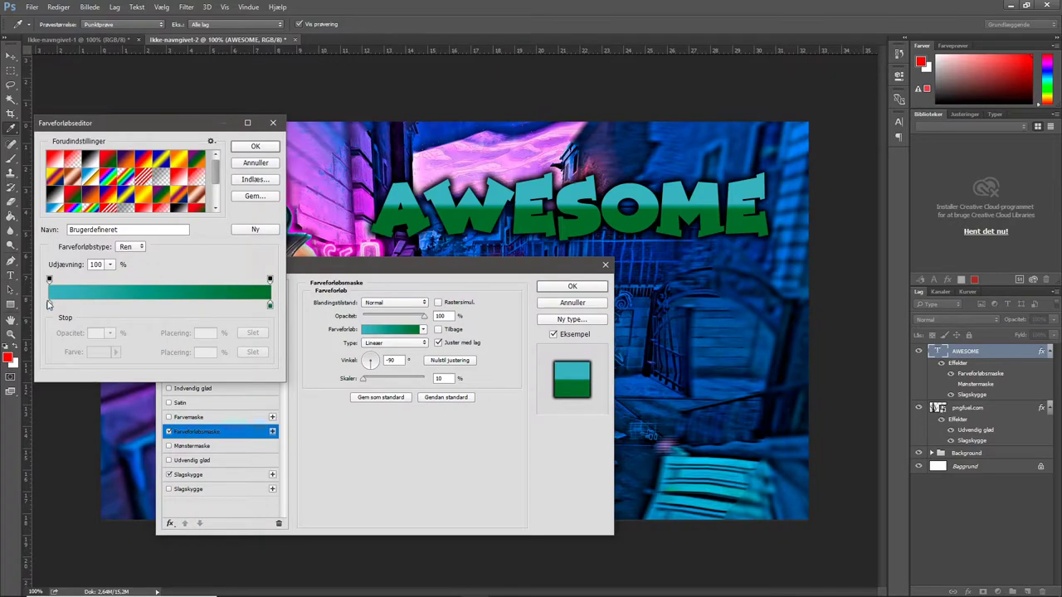
{"action": "left_click", "coordinate": [49, 304]}
{"action": "left_click", "coordinate": [99, 352]}
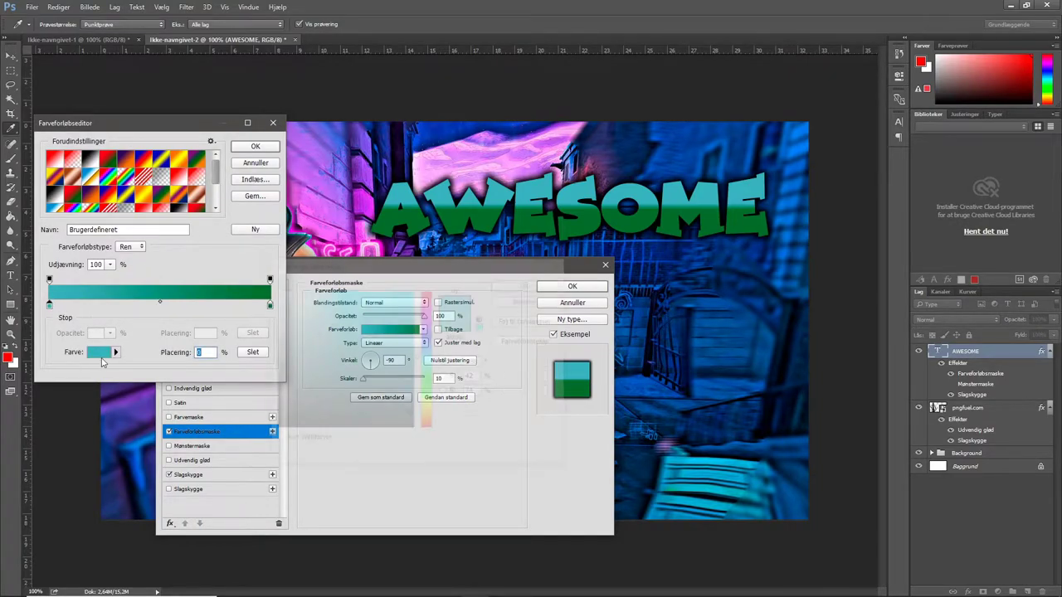
{"action": "left_click", "coordinate": [274, 291]}
{"action": "left_click", "coordinate": [552, 285]}
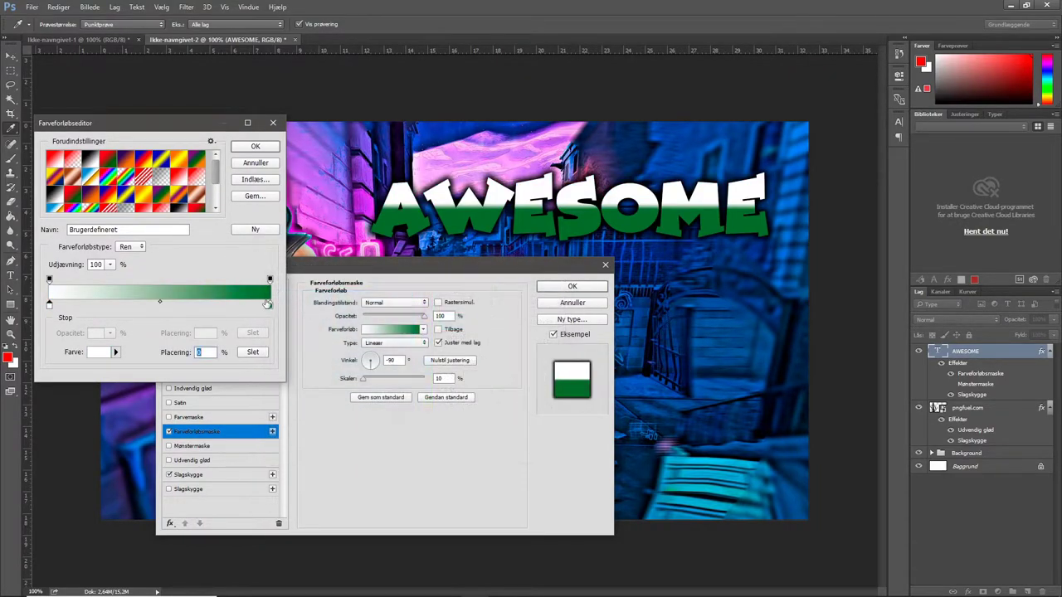
{"action": "left_click", "coordinate": [269, 306]}
{"action": "left_click", "coordinate": [99, 353]}
{"action": "left_click", "coordinate": [279, 336]}
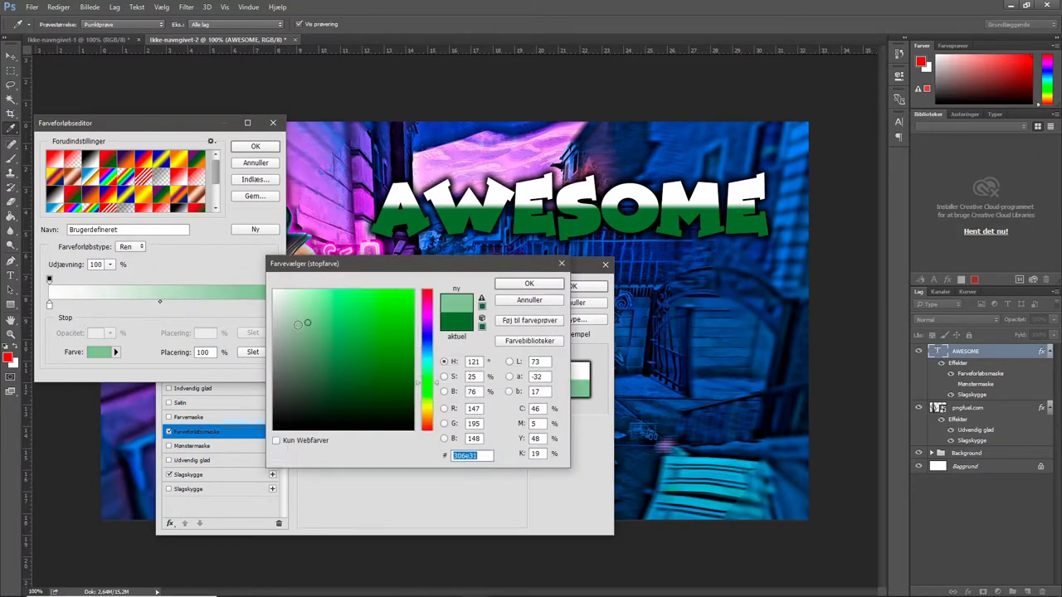
{"action": "left_click_drag", "start_coordinate": [279, 336], "coordinate": [256, 329]}
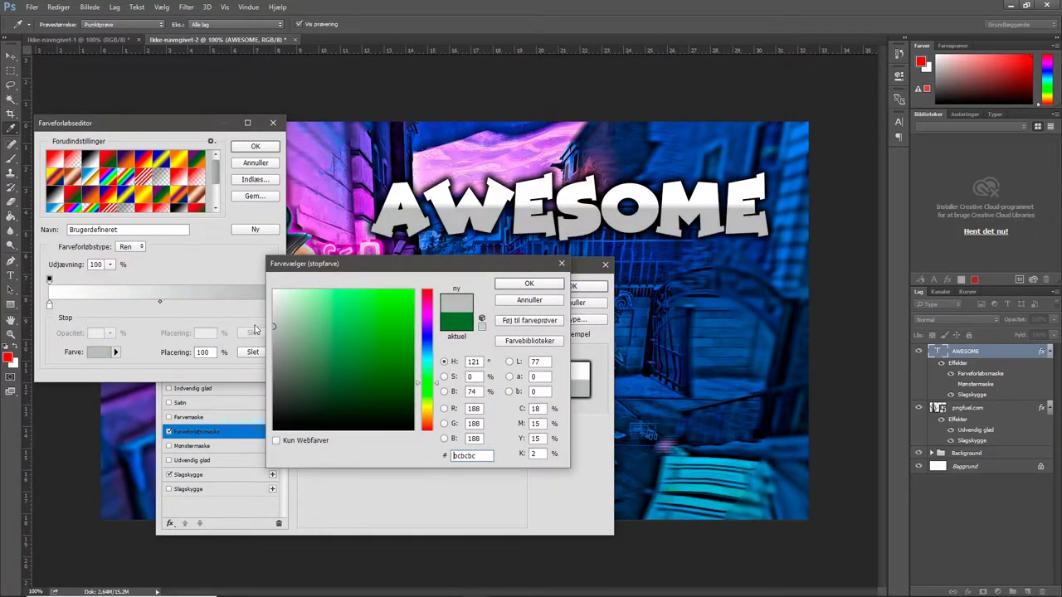
{"action": "left_click", "coordinate": [535, 286]}
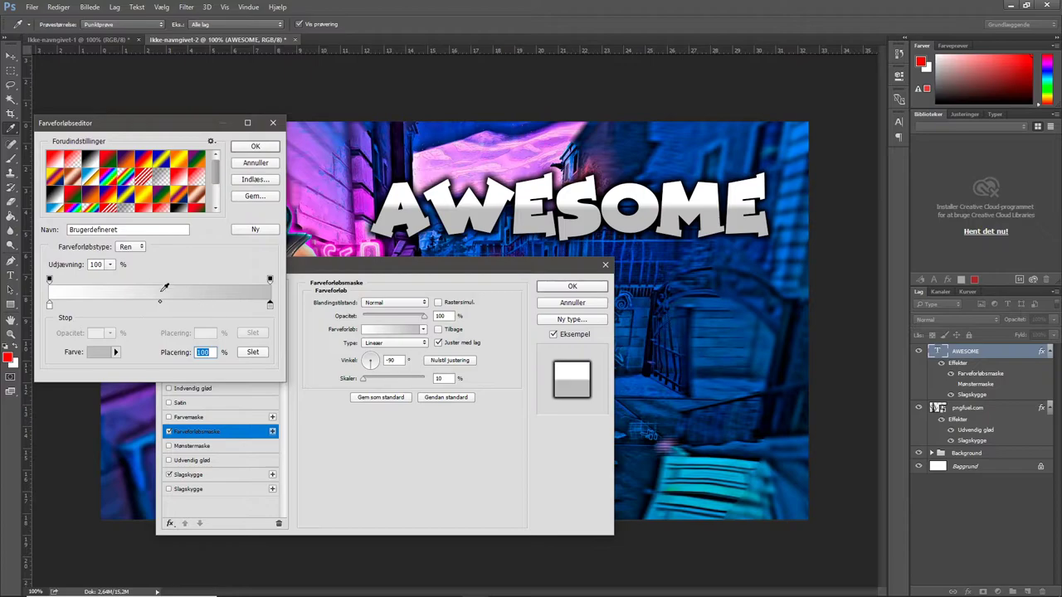
{"action": "left_click", "coordinate": [255, 146]}
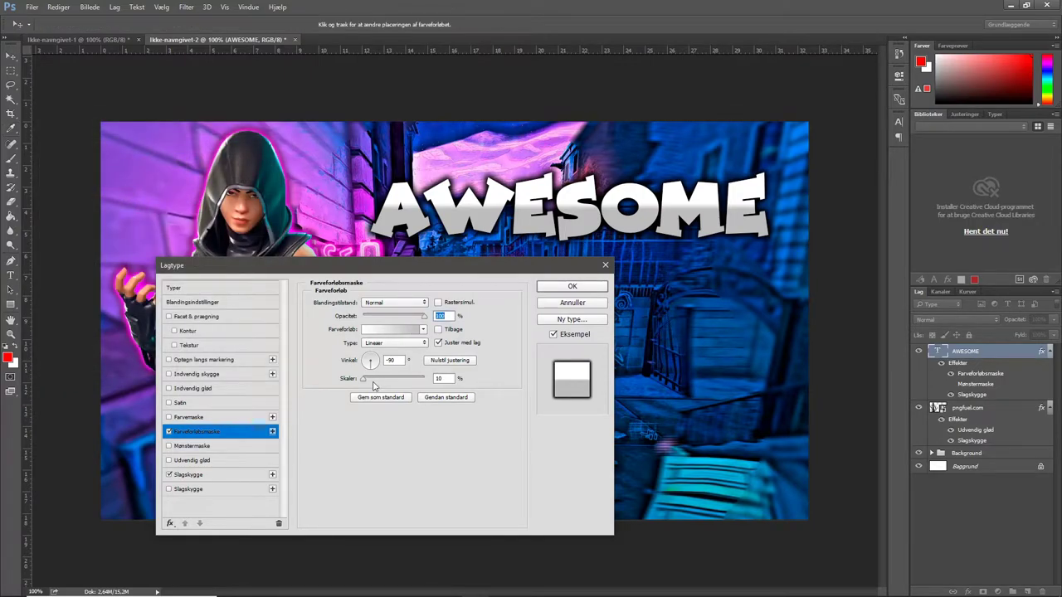
Step: Set the gradient scale near 10% and add a pink outer glow with 100% range, 13 px size
{"action": "left_click", "coordinate": [441, 333]}
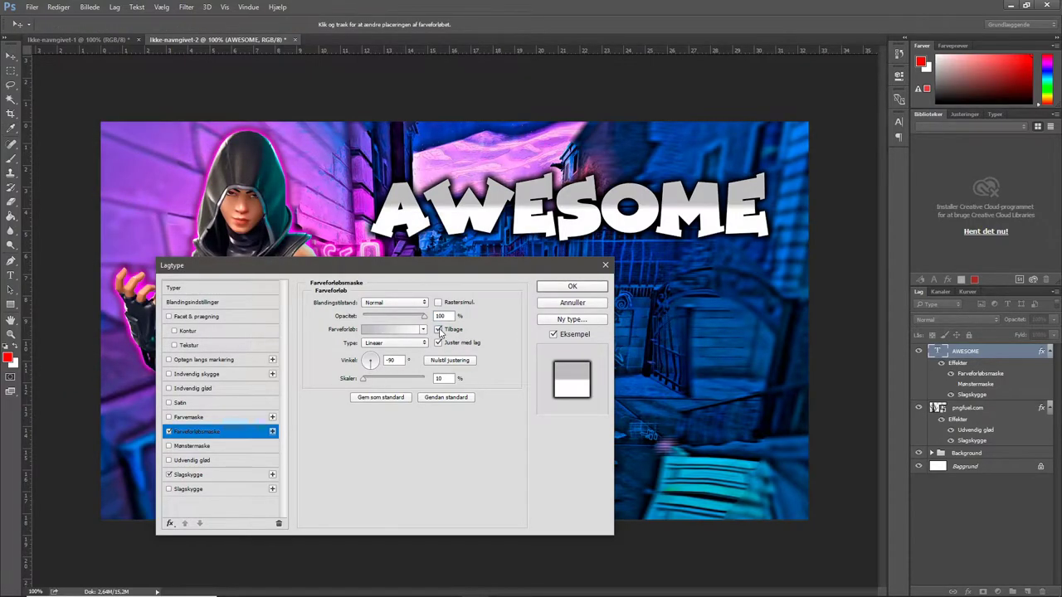
{"action": "left_click", "coordinate": [439, 331]}
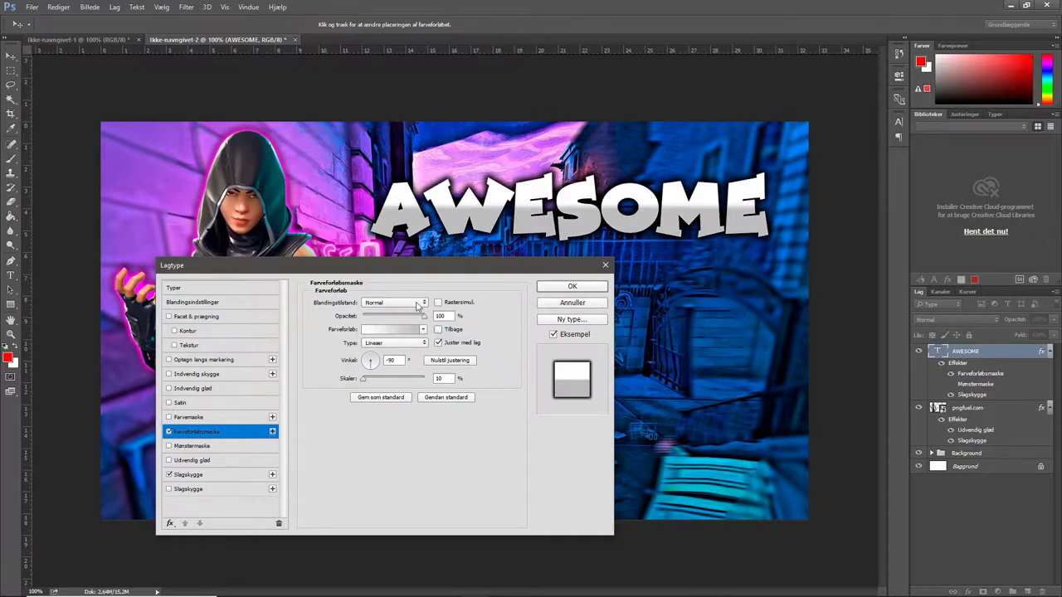
{"action": "mouse_move", "coordinate": [367, 383]}
{"action": "left_mouse_down"}
{"action": "mouse_move", "coordinate": [402, 383]}
{"action": "mouse_move", "coordinate": [369, 380]}
{"action": "mouse_move", "coordinate": [379, 380]}
{"action": "left_mouse_up"}
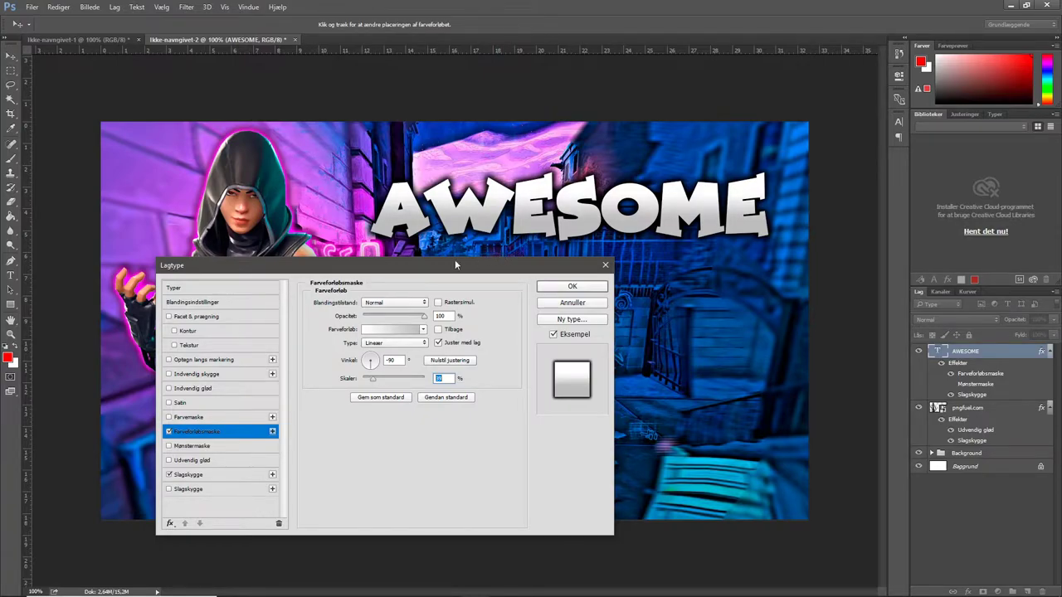
{"action": "left_click", "coordinate": [169, 461]}
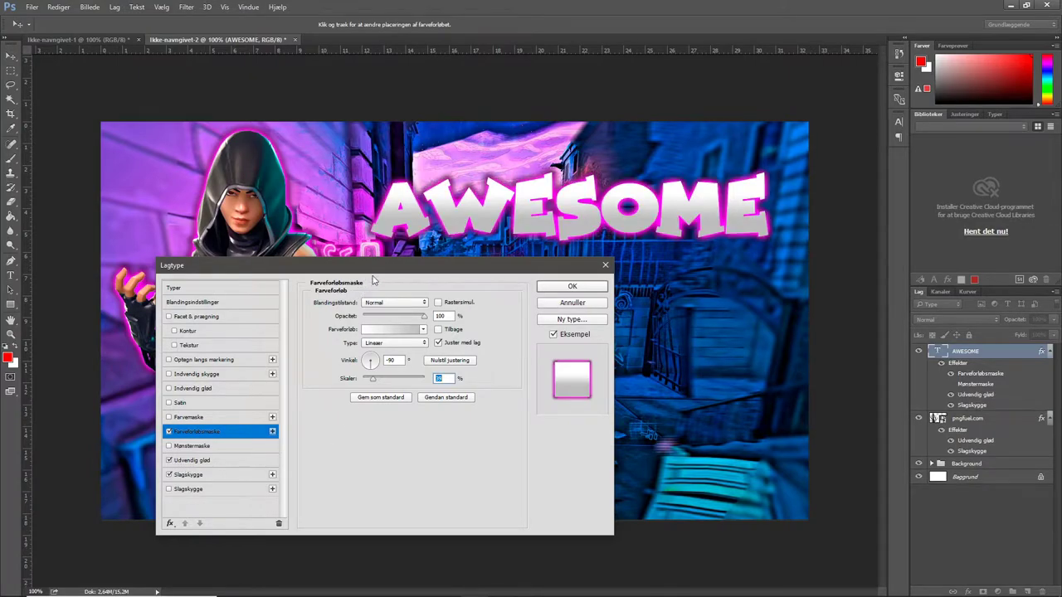
{"action": "left_click_drag", "start_coordinate": [373, 279], "coordinate": [387, 274]}
{"action": "left_click", "coordinate": [220, 471]}
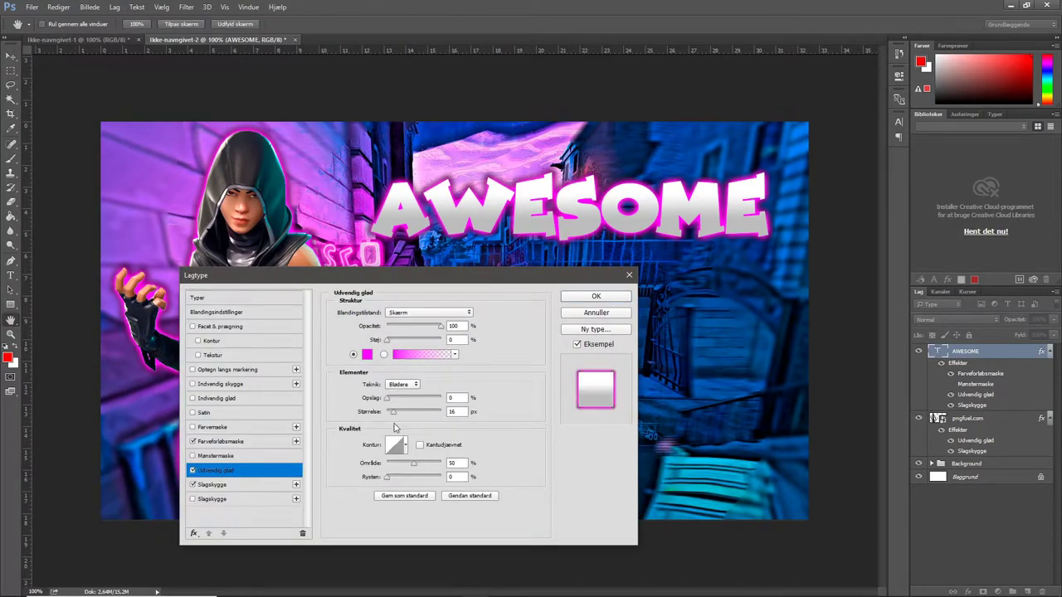
{"action": "left_click_drag", "start_coordinate": [412, 471], "coordinate": [448, 468]}
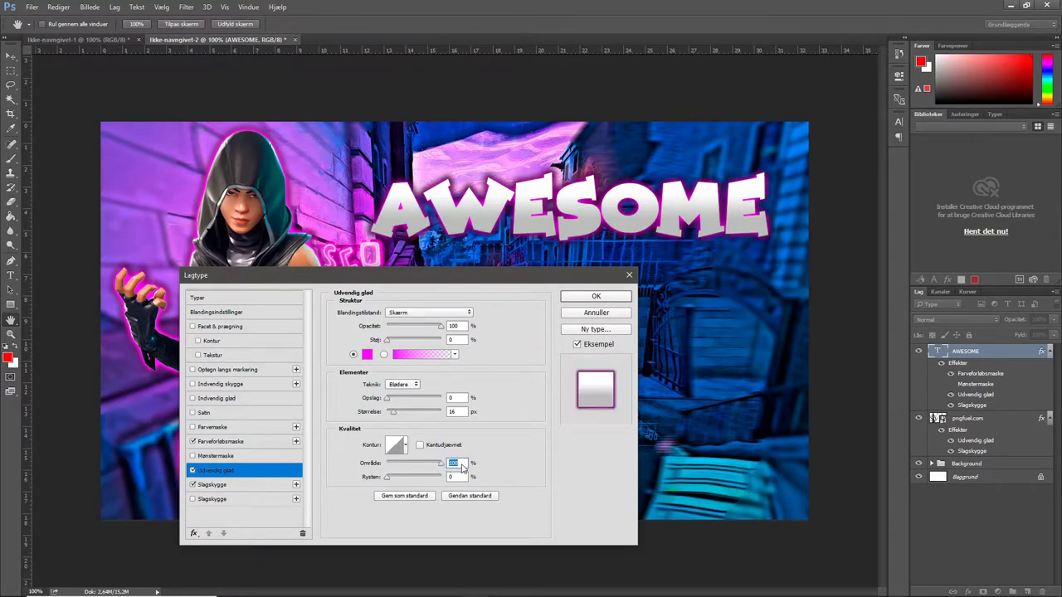
{"action": "left_click", "coordinate": [387, 479]}
{"action": "left_click_drag", "start_coordinate": [397, 417], "coordinate": [394, 415]}
{"action": "left_click", "coordinate": [387, 403]}
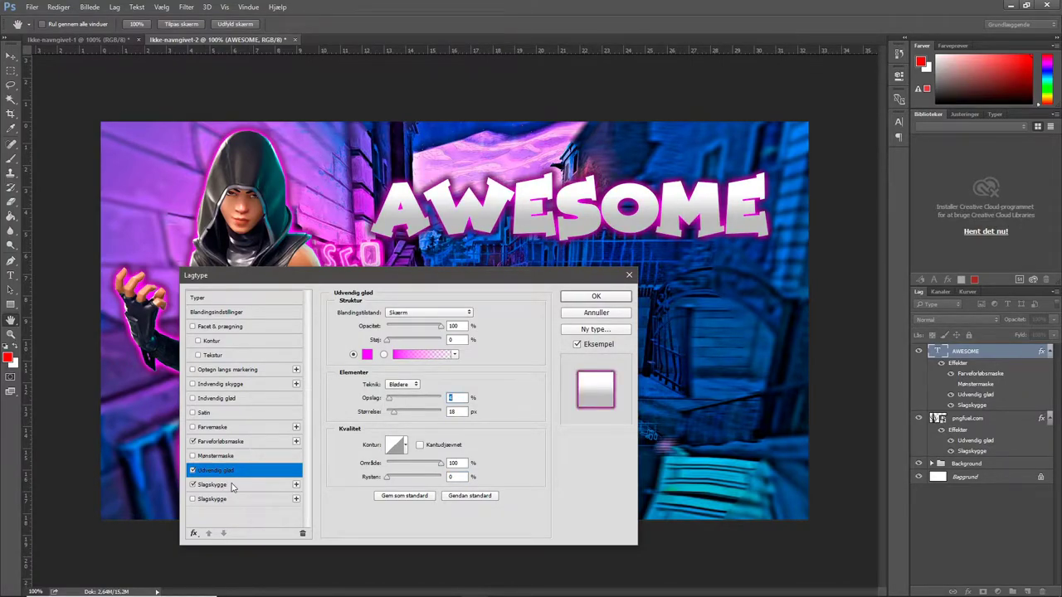
Step: Give the drop shadow 7 px distance and 71% spread, confirm, and add empty layer Lag 2
{"action": "left_click", "coordinate": [233, 487]}
{"action": "left_click", "coordinate": [391, 367]}
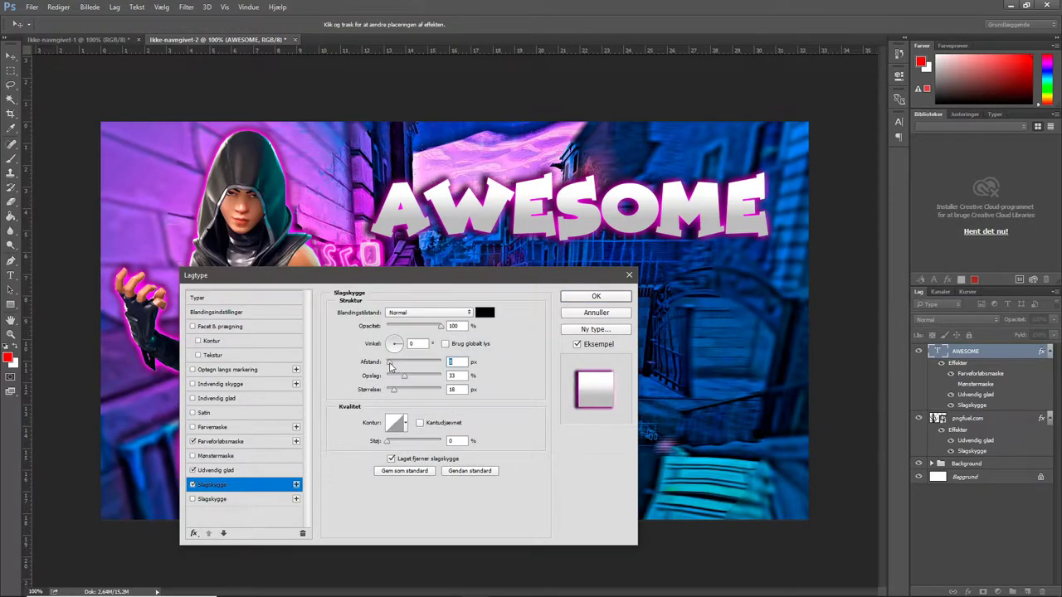
{"action": "mouse_move", "coordinate": [407, 380]}
{"action": "left_mouse_down"}
{"action": "mouse_move", "coordinate": [434, 382]}
{"action": "mouse_move", "coordinate": [396, 389]}
{"action": "left_mouse_up"}
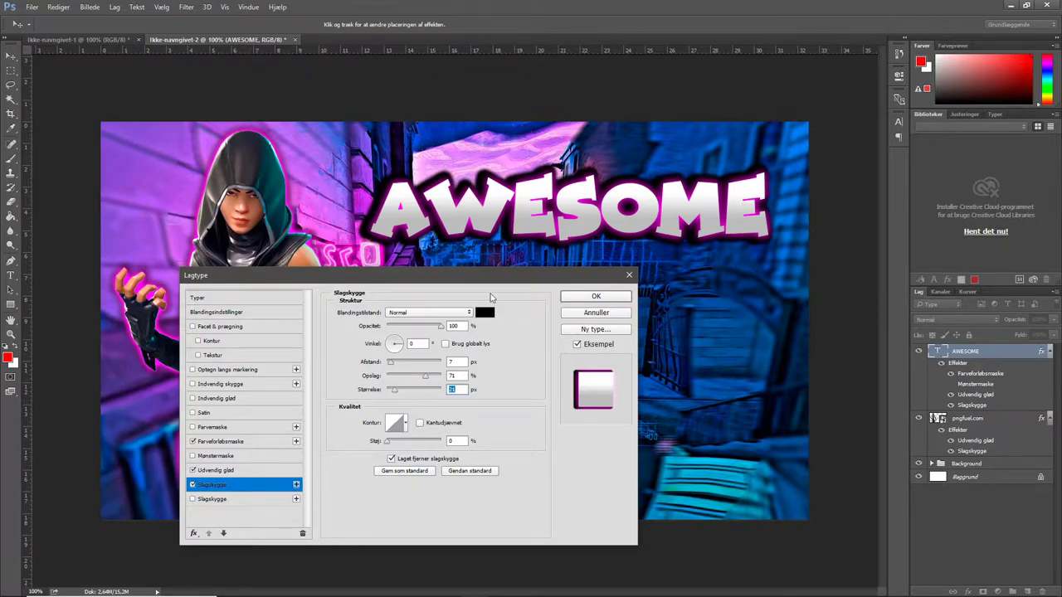
{"action": "left_click", "coordinate": [594, 297]}
{"action": "key", "text": "ctrl+shift+alt+n"}
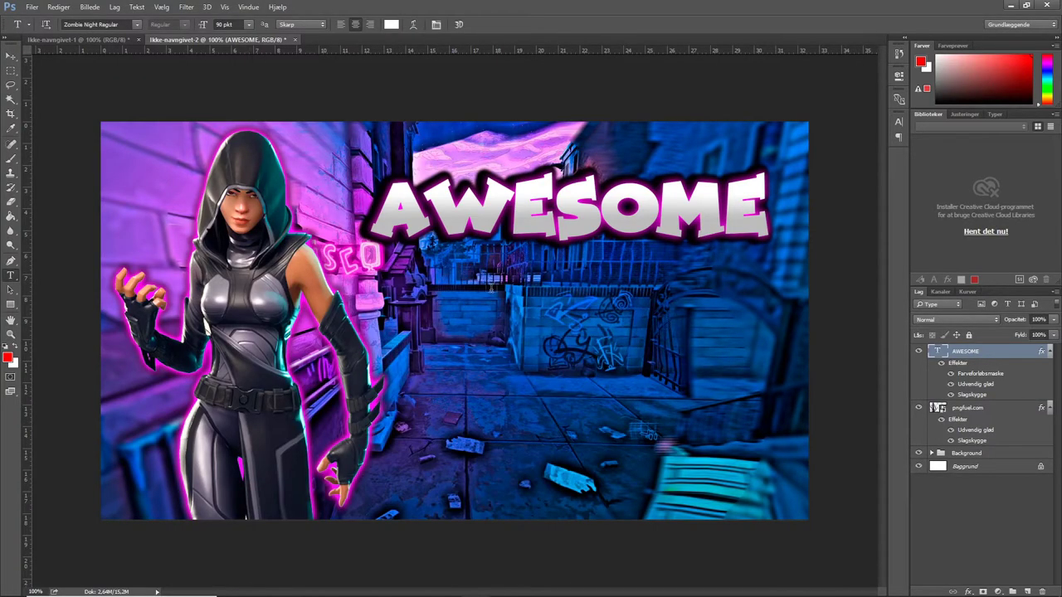
{"action": "key", "text": "v"}
{"action": "left_click", "coordinate": [456, 110]}
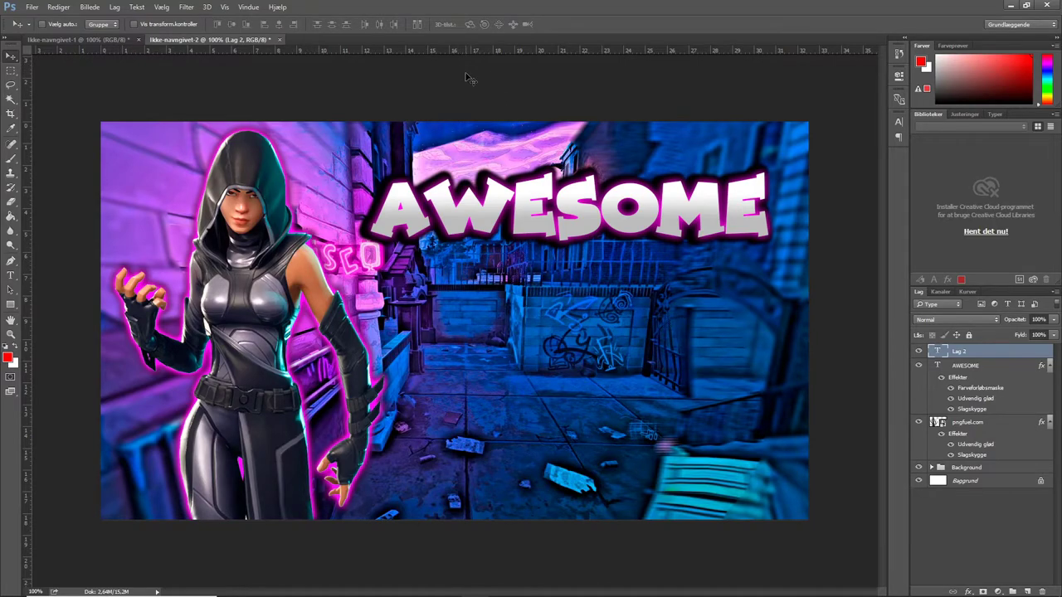
Step: Delete the empty Lag 2 layer and turn a duplicate of AWESOME into a GAMING line below it
{"action": "left_click", "coordinate": [1022, 573]}
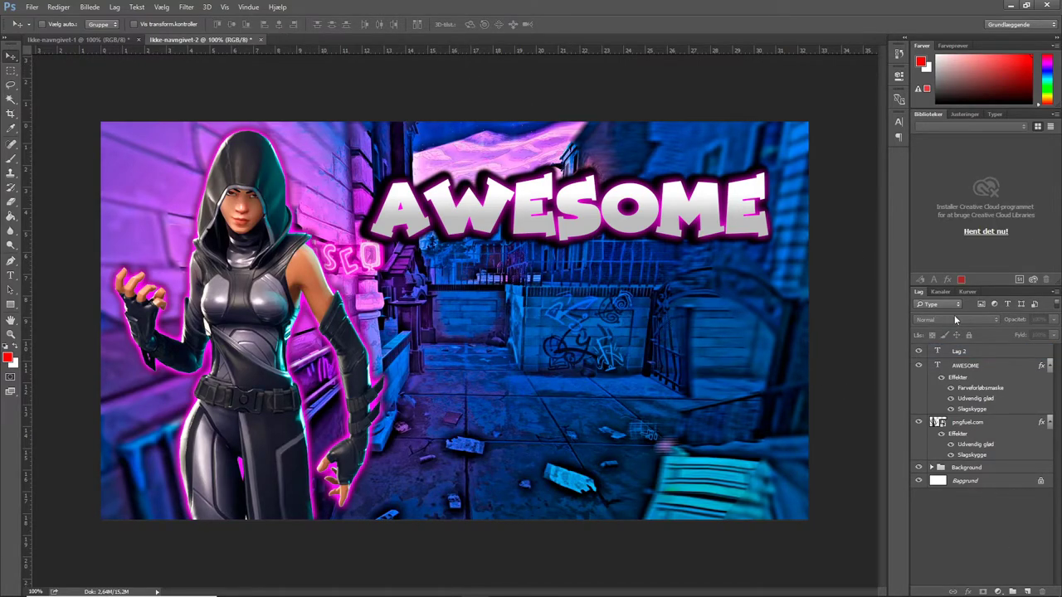
{"action": "left_click", "coordinate": [981, 355]}
{"action": "key", "text": "Delete"}
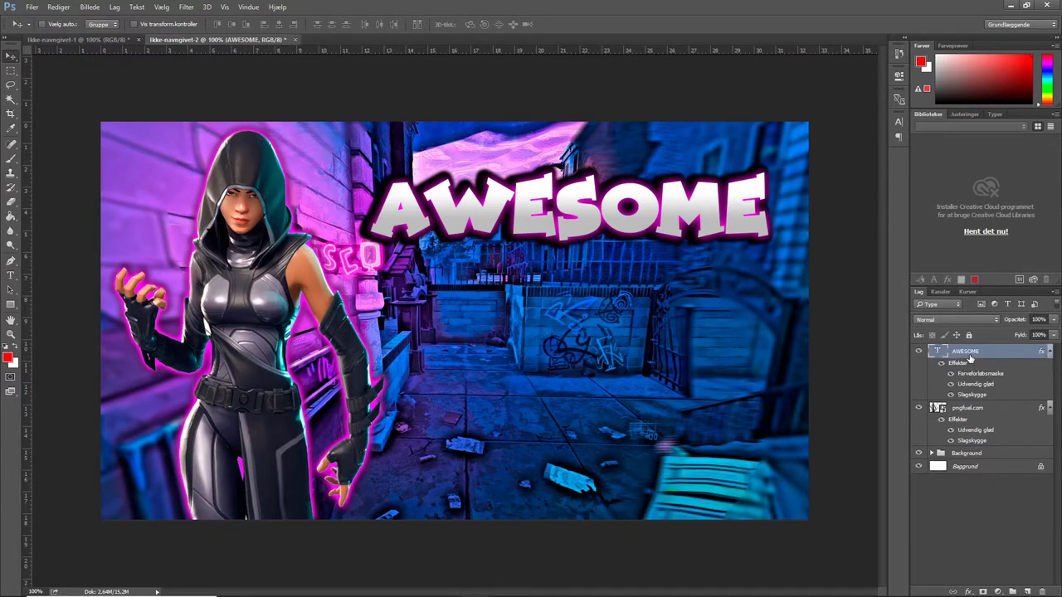
{"action": "left_click_drag", "start_coordinate": [977, 355], "coordinate": [1030, 590]}
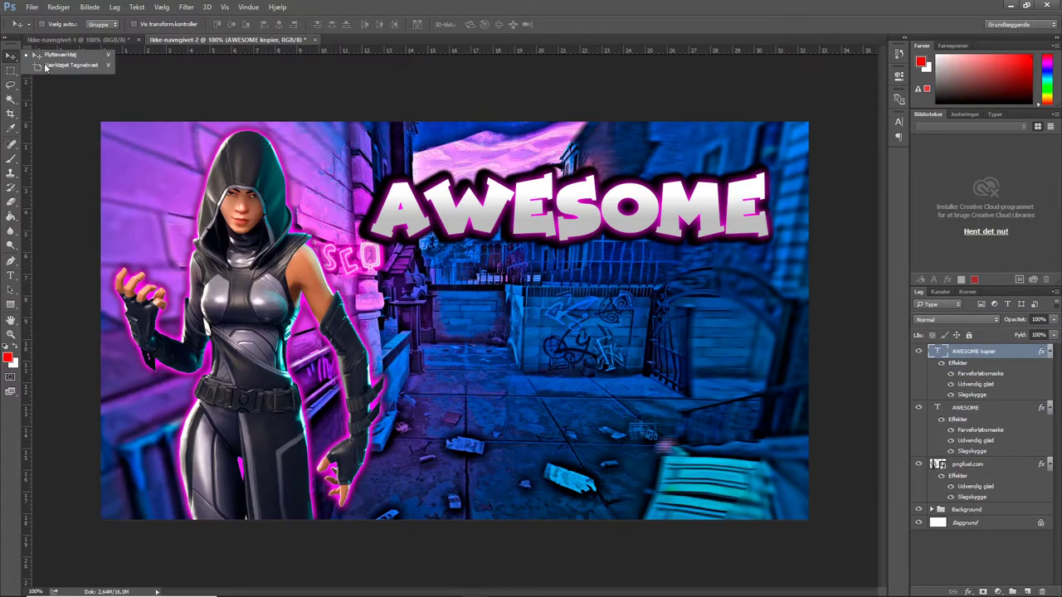
{"action": "left_click_drag", "start_coordinate": [527, 231], "coordinate": [536, 302]}
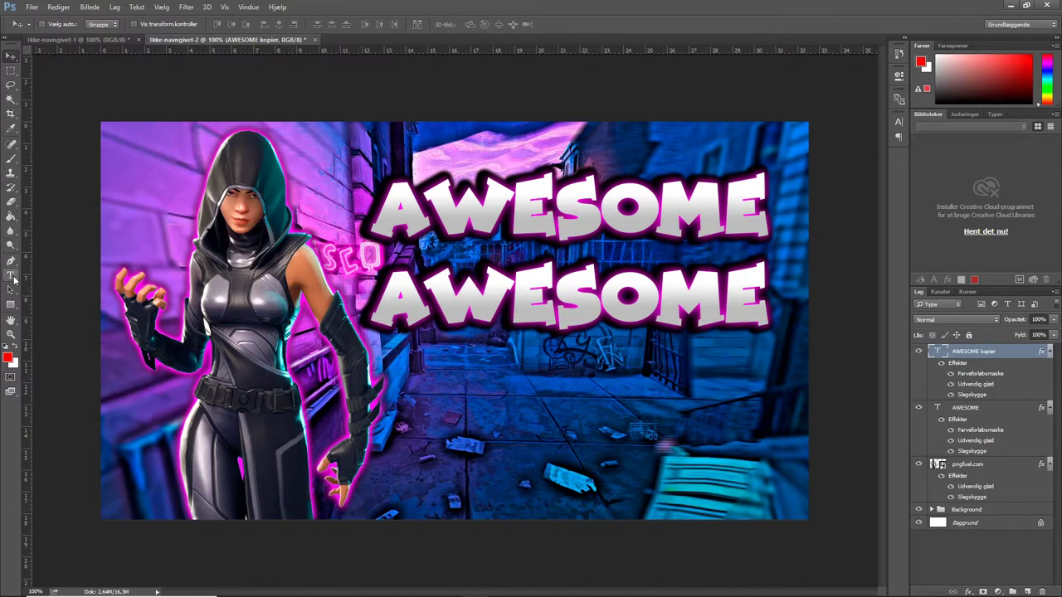
{"action": "left_click_drag", "start_coordinate": [11, 275], "coordinate": [94, 278]}
{"action": "left_click_drag", "start_coordinate": [768, 297], "coordinate": [373, 297]}
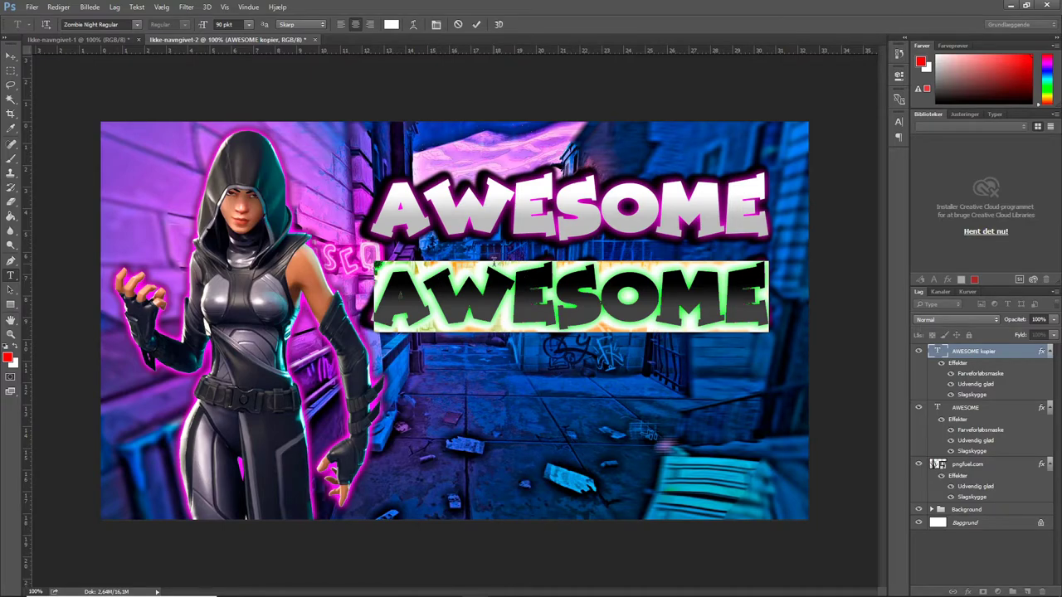
{"action": "key", "text": "BackSpace"}
{"action": "type", "text": "GAMING"}
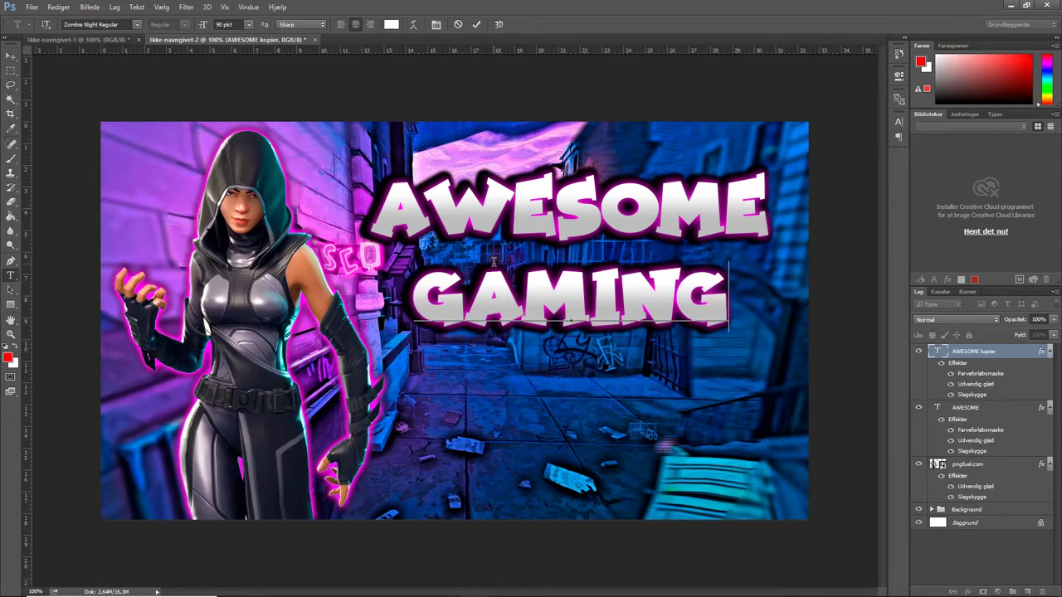
{"action": "left_click", "coordinate": [476, 25]}
Step: Duplicate GAMING into a THUMBNAIL line beneath it, then open GAMING's layer style settings
{"action": "left_click_drag", "start_coordinate": [983, 355], "coordinate": [1028, 591]}
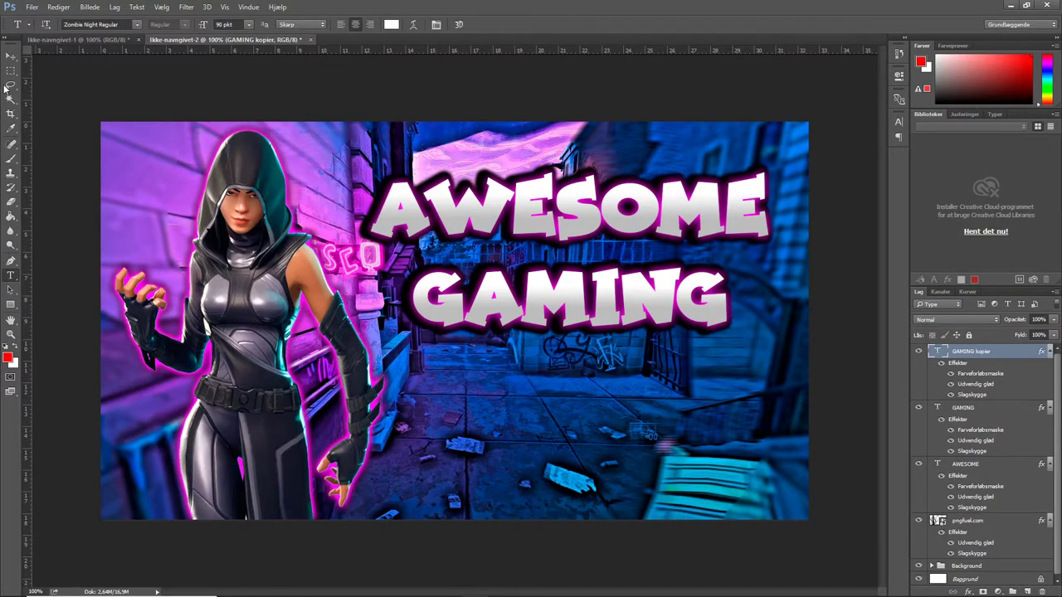
{"action": "left_click", "coordinate": [11, 57]}
{"action": "left_click_drag", "start_coordinate": [515, 319], "coordinate": [535, 407]}
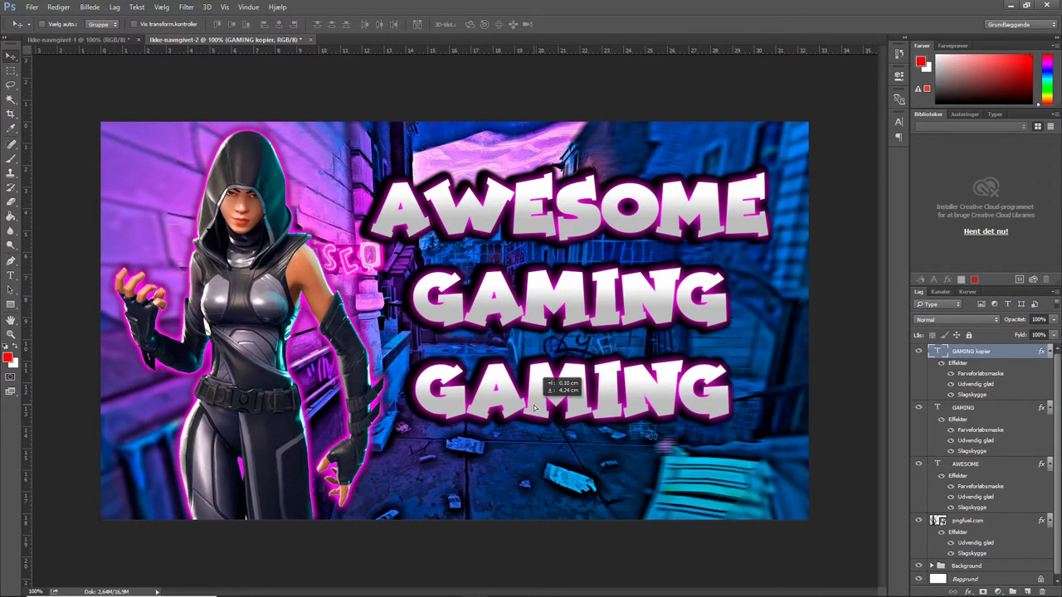
{"action": "double_click", "coordinate": [534, 407]}
{"action": "key", "text": "BackSpace"}
{"action": "type", "text": "THUMB"}
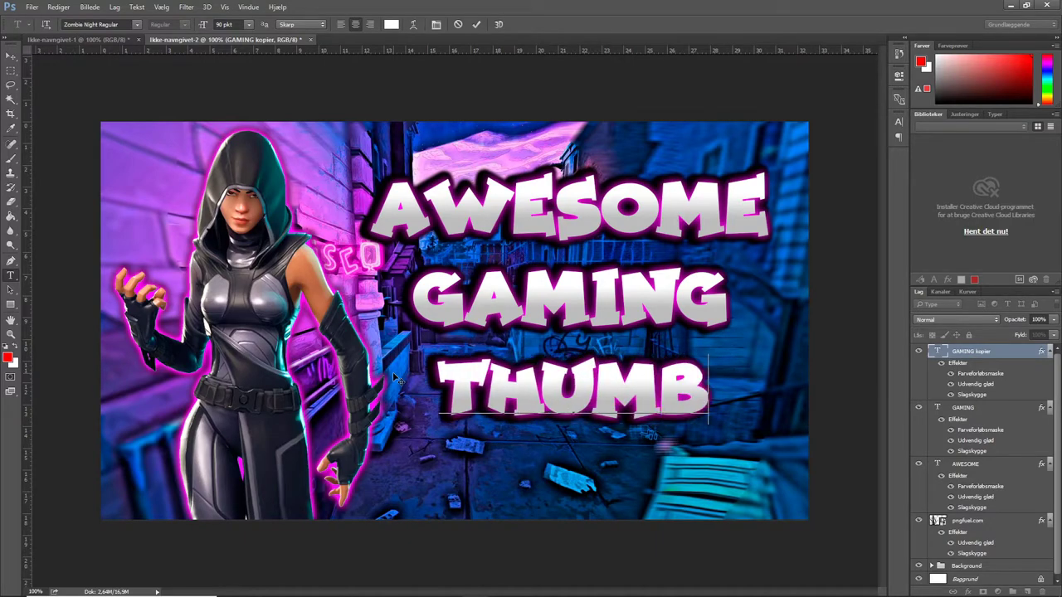
{"action": "type", "text": "NAIL"}
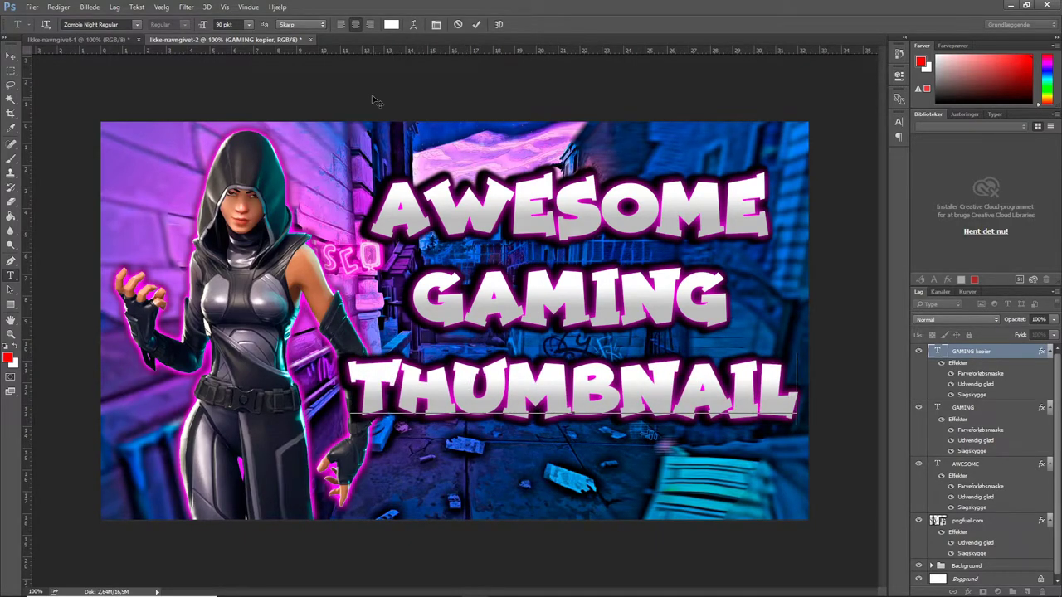
{"action": "left_click", "coordinate": [477, 24]}
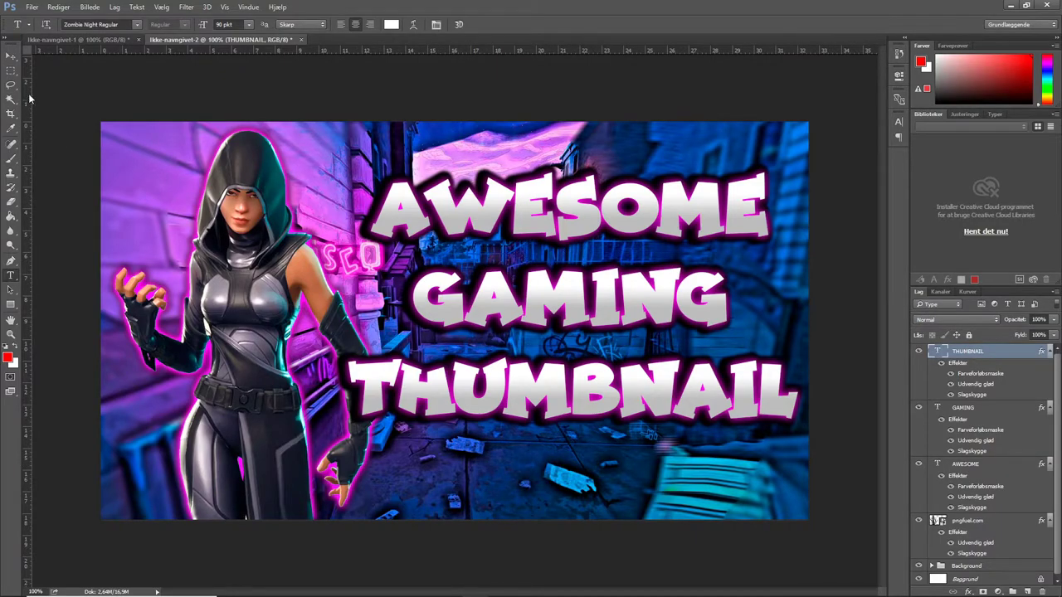
{"action": "left_click", "coordinate": [11, 56]}
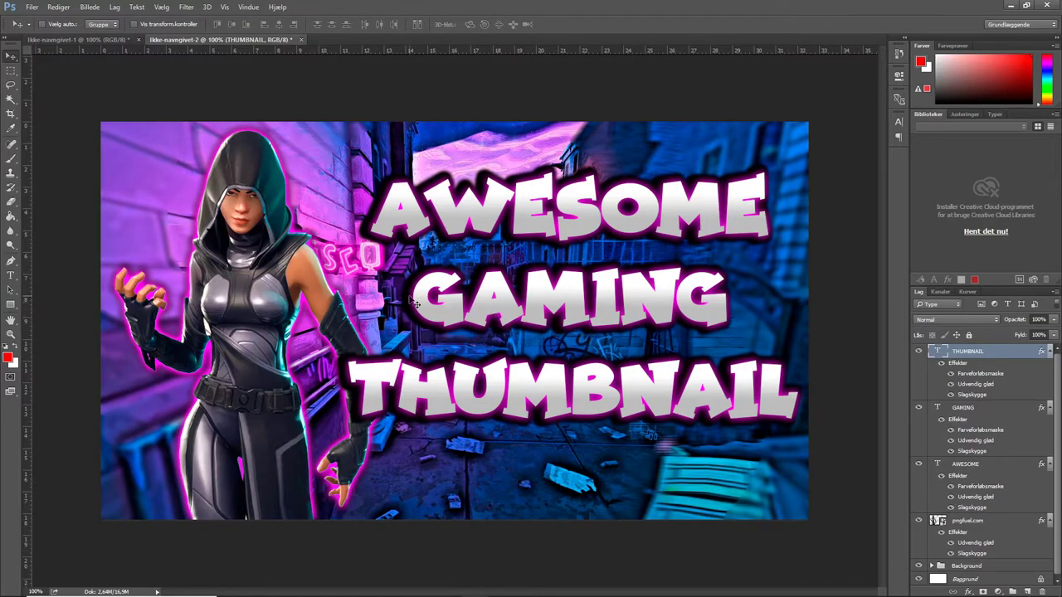
{"action": "scroll", "coordinate": [987, 432], "scroll_direction": "down", "scroll_amount": 1}
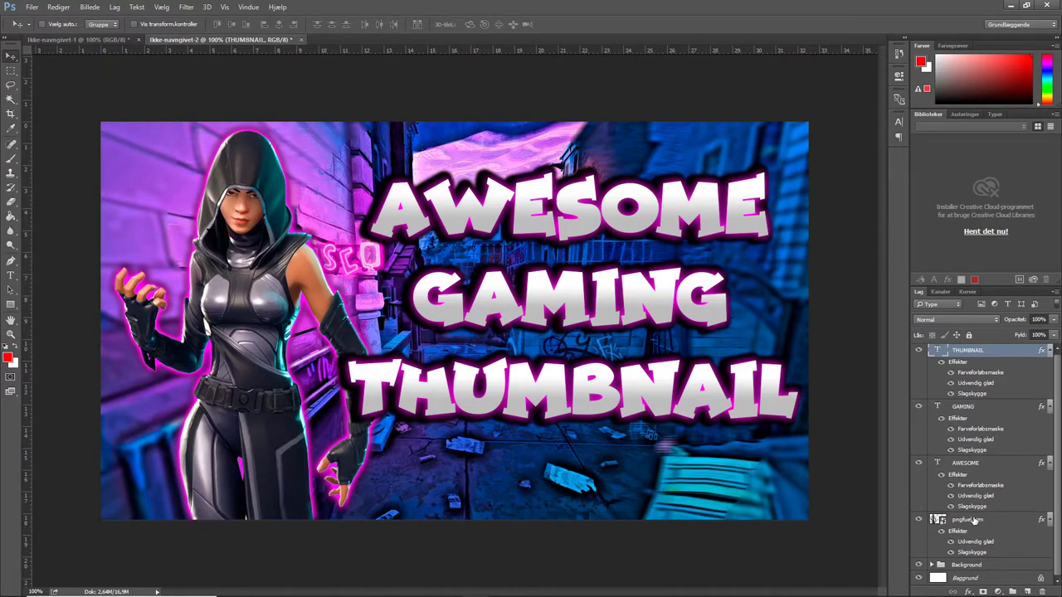
{"action": "double_click", "coordinate": [1004, 406]}
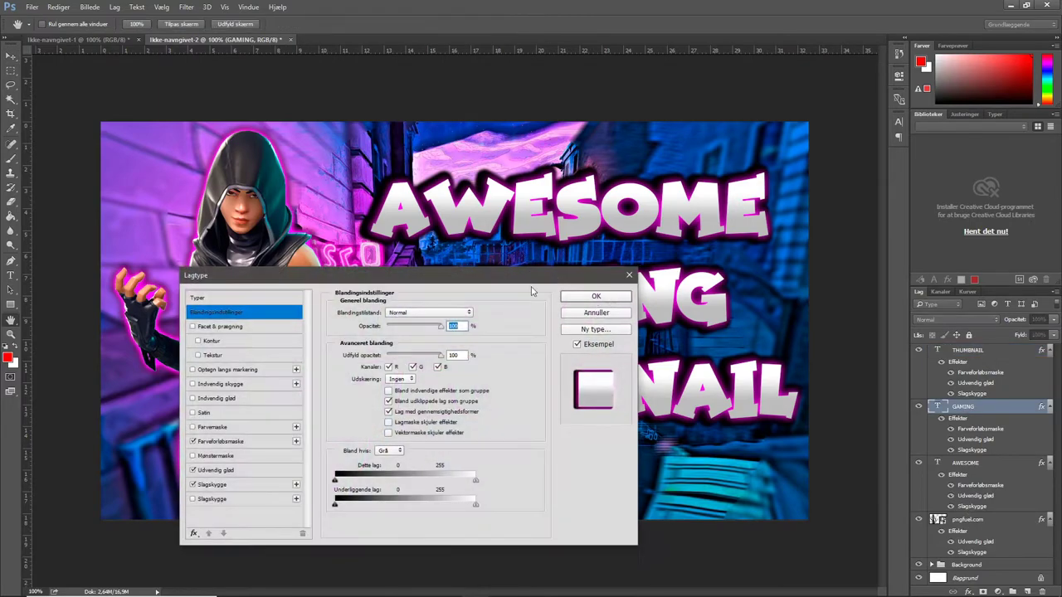
Step: In GAMING's gradient overlay, set the gradient's left stop to pink f954ff
{"action": "left_click_drag", "start_coordinate": [404, 277], "coordinate": [326, 255]}
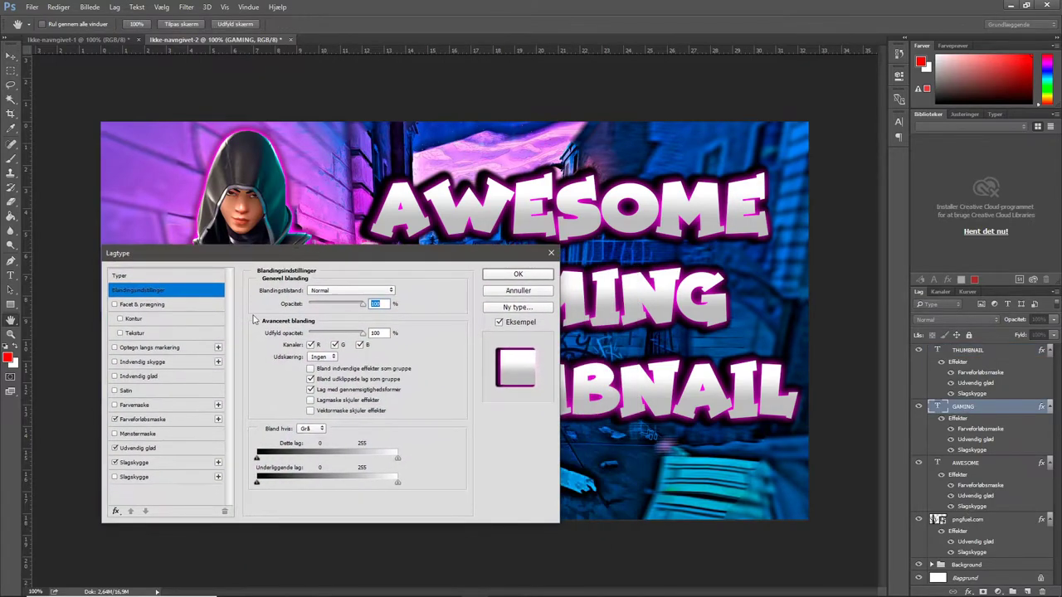
{"action": "left_click", "coordinate": [150, 420]}
{"action": "left_click_drag", "start_coordinate": [376, 255], "coordinate": [312, 247]}
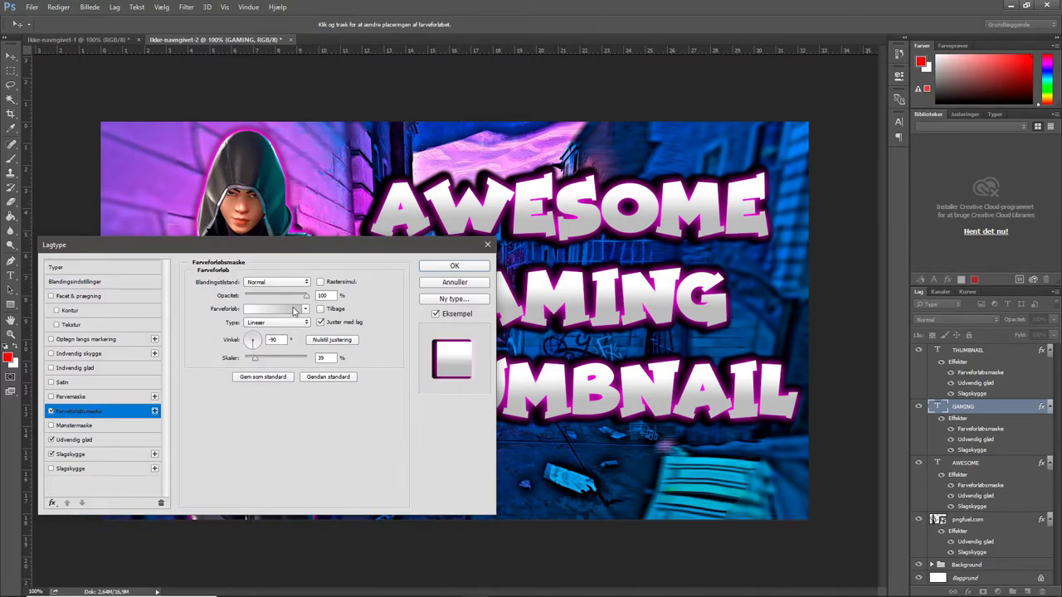
{"action": "left_click_drag", "start_coordinate": [282, 245], "coordinate": [132, 177]}
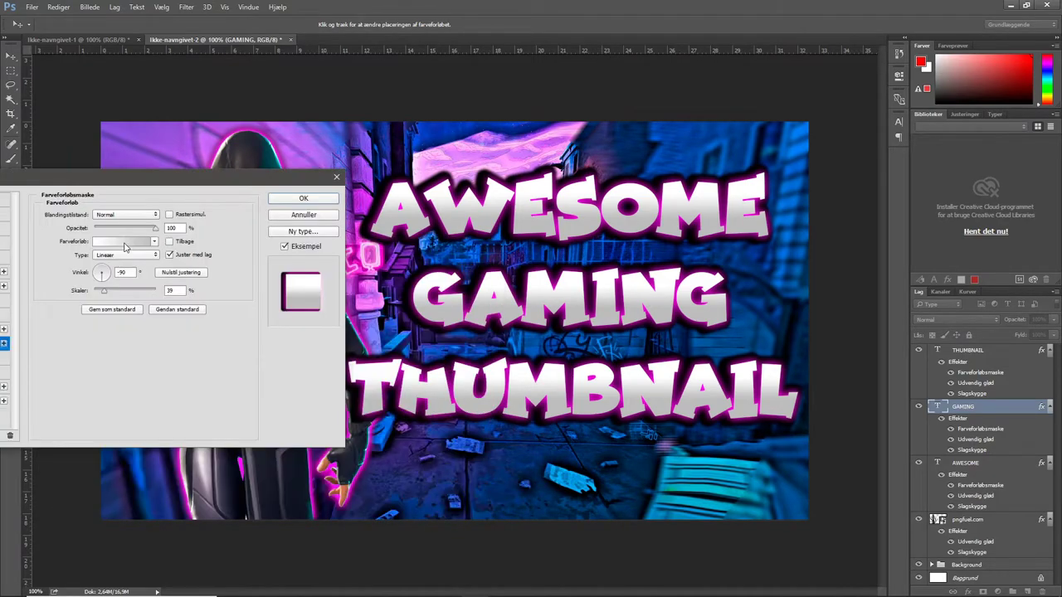
{"action": "left_click", "coordinate": [123, 241]}
{"action": "left_click", "coordinate": [48, 306]}
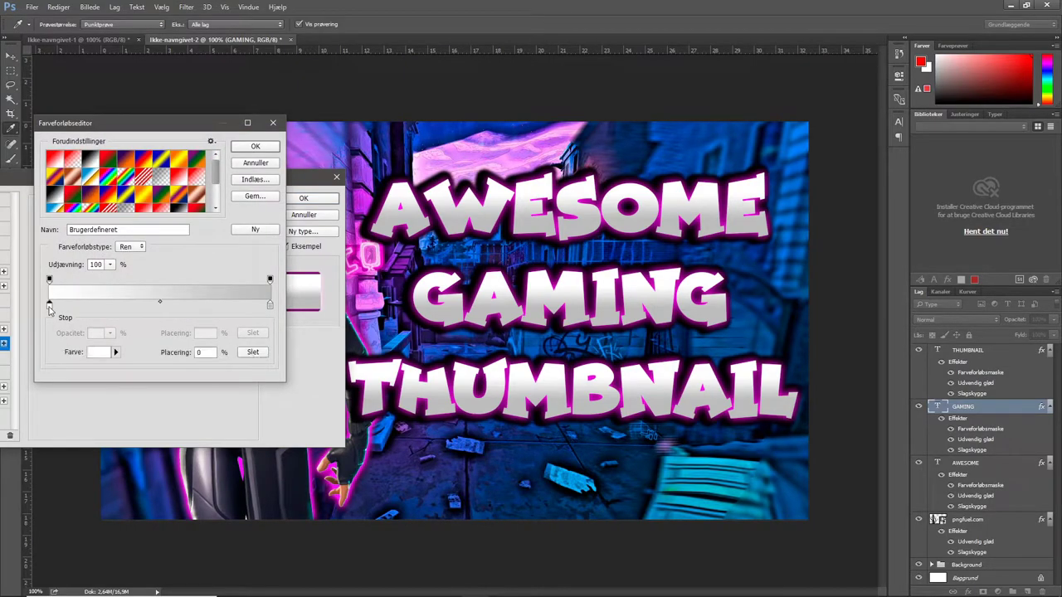
{"action": "left_click", "coordinate": [100, 352]}
{"action": "left_click_drag", "start_coordinate": [379, 259], "coordinate": [152, 265]}
{"action": "left_click", "coordinate": [200, 324]}
{"action": "left_click_drag", "start_coordinate": [200, 324], "coordinate": [200, 319]}
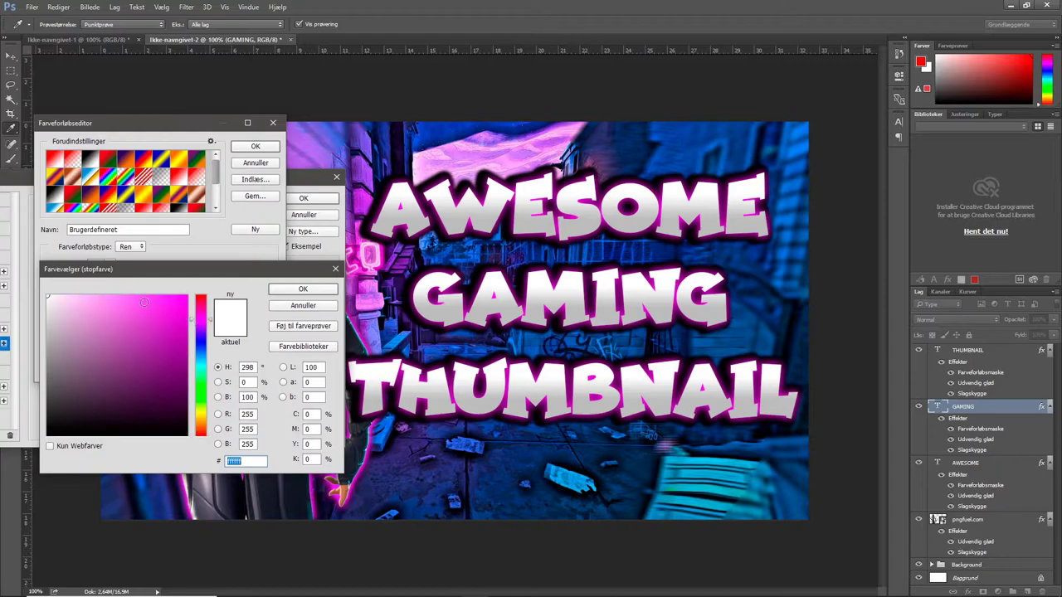
{"action": "left_click", "coordinate": [140, 294]}
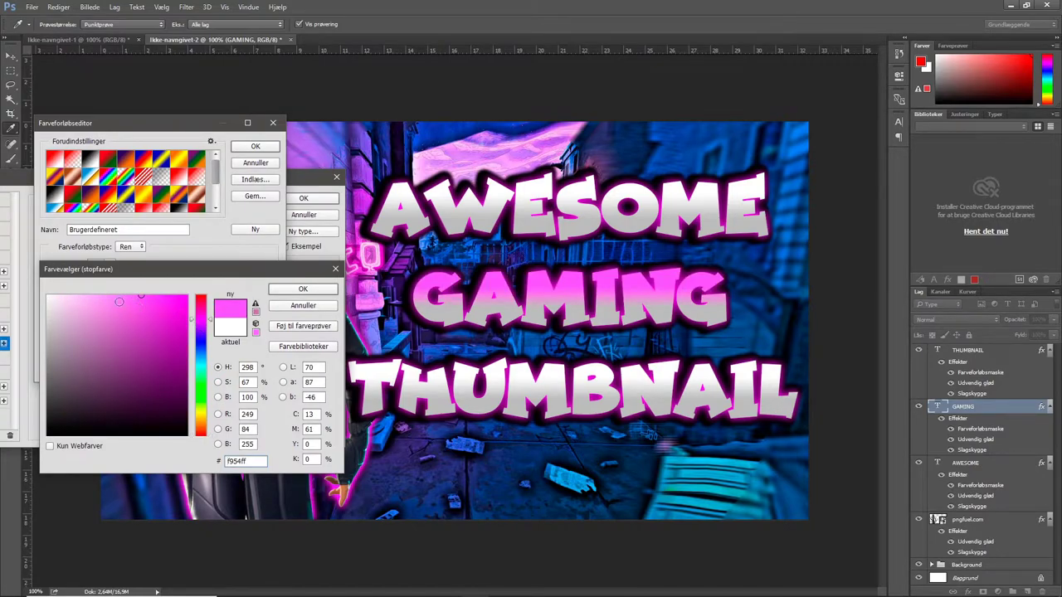
{"action": "left_click", "coordinate": [321, 293]}
Step: Set the gradient's right stop to lilac and accept the edited gradient
{"action": "left_click", "coordinate": [266, 306]}
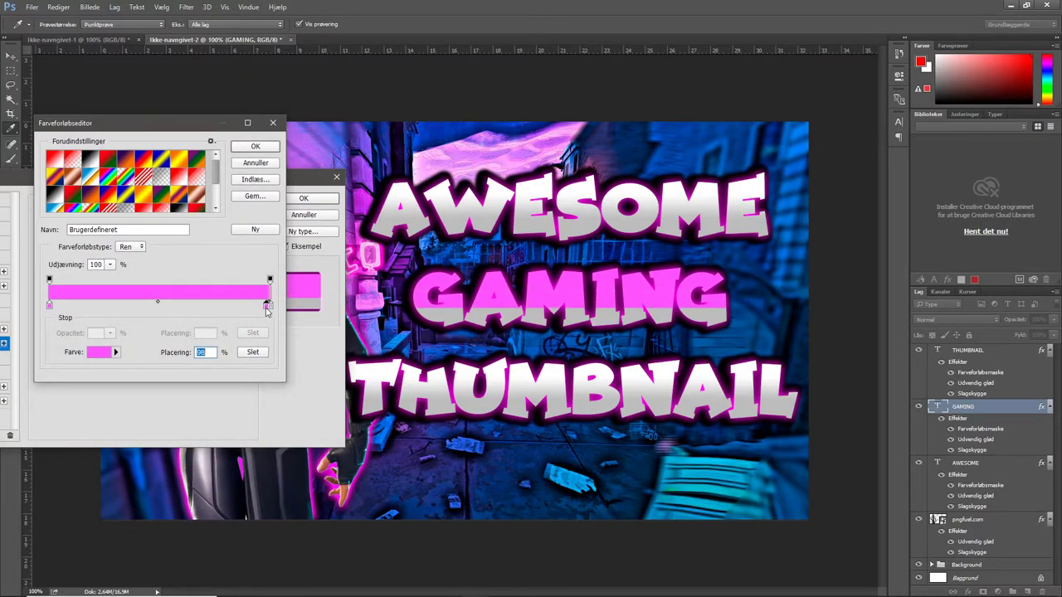
{"action": "left_click_drag", "start_coordinate": [266, 312], "coordinate": [249, 328]}
{"action": "left_click", "coordinate": [269, 306]}
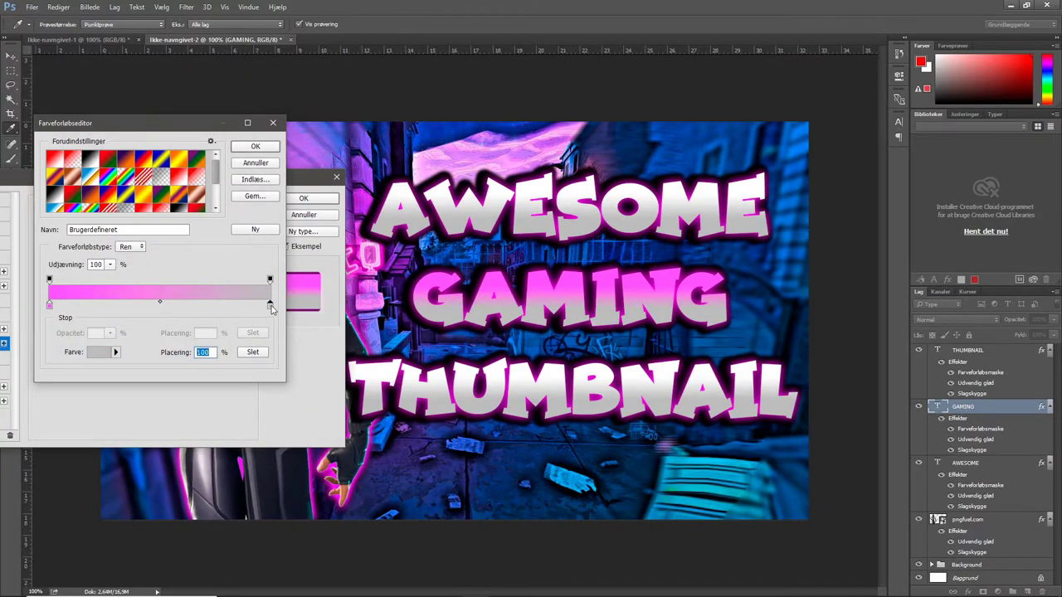
{"action": "left_click", "coordinate": [103, 352]}
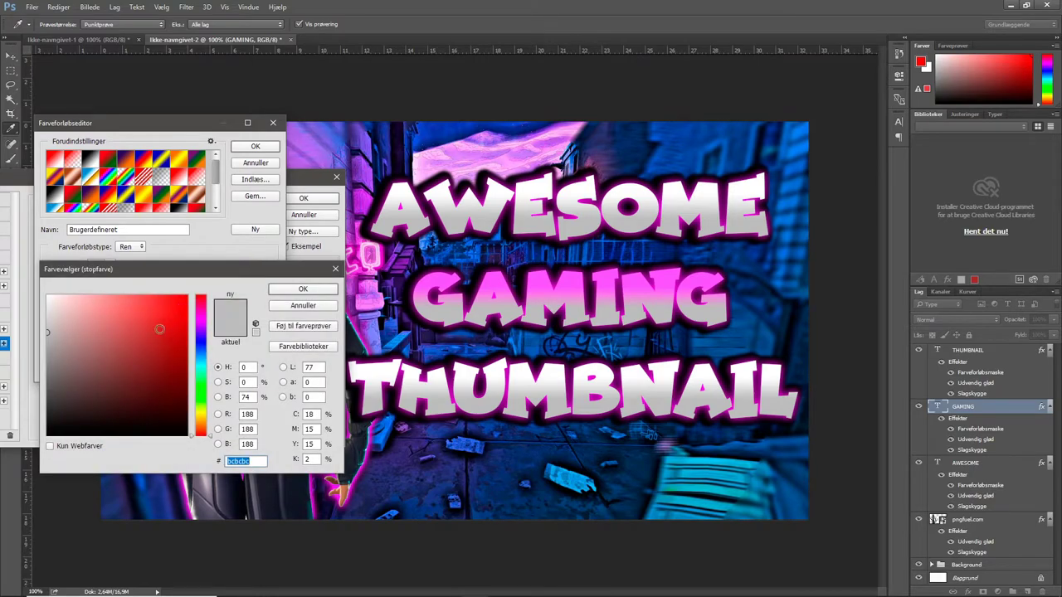
{"action": "mouse_move", "coordinate": [161, 327]}
{"action": "left_mouse_down"}
{"action": "mouse_move", "coordinate": [51, 401]}
{"action": "mouse_move", "coordinate": [166, 351]}
{"action": "mouse_move", "coordinate": [161, 324]}
{"action": "mouse_move", "coordinate": [200, 322]}
{"action": "mouse_move", "coordinate": [201, 344]}
{"action": "left_mouse_up"}
{"action": "left_click", "coordinate": [122, 299]}
{"action": "mouse_move", "coordinate": [122, 299]}
{"action": "left_mouse_down"}
{"action": "mouse_move", "coordinate": [92, 293]}
{"action": "mouse_move", "coordinate": [107, 306]}
{"action": "mouse_move", "coordinate": [114, 291]}
{"action": "left_mouse_up"}
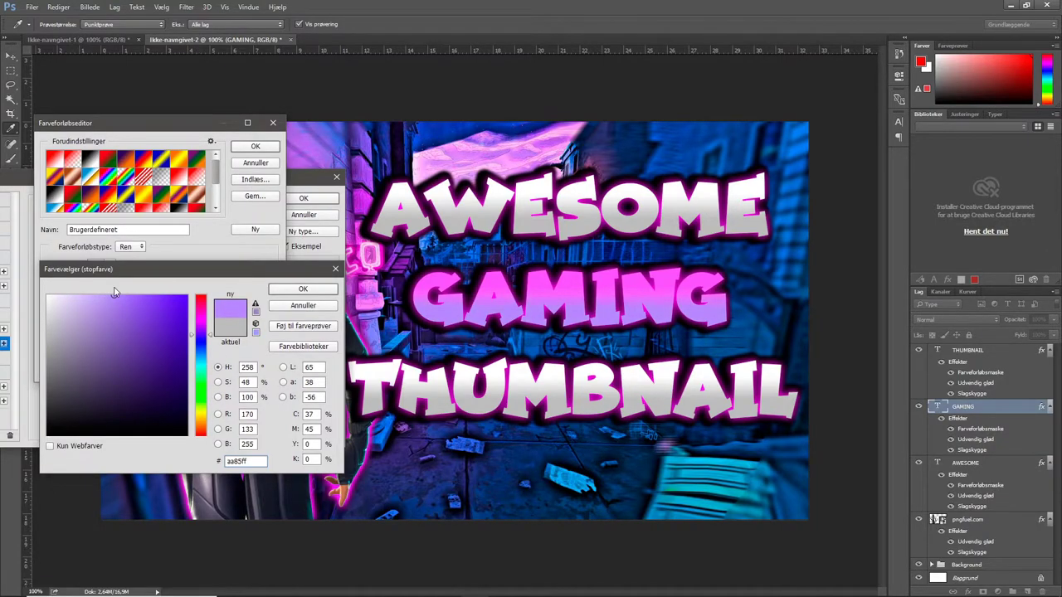
{"action": "left_click_drag", "start_coordinate": [175, 272], "coordinate": [339, 301]}
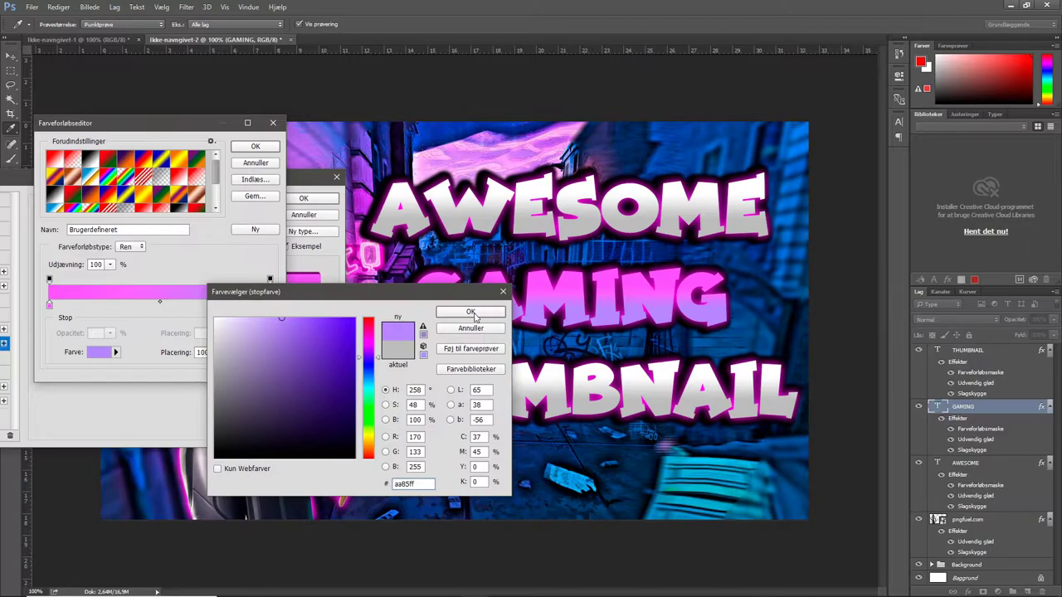
{"action": "left_click", "coordinate": [469, 316]}
{"action": "left_click", "coordinate": [255, 146]}
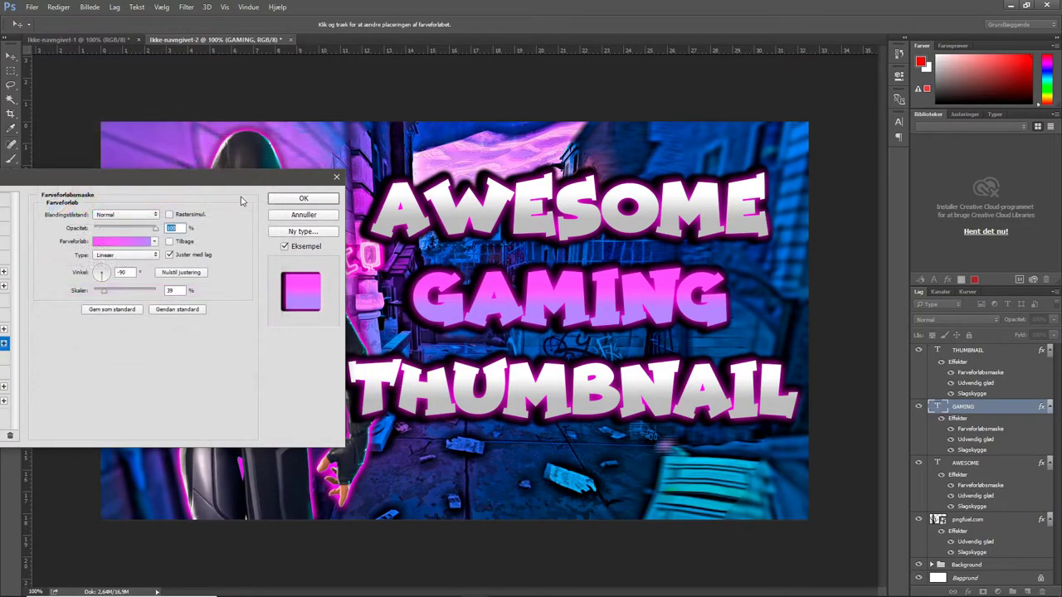
Step: Increase the gradient overlay scale from 39 and begin recolouring the right stop again
{"action": "left_click_drag", "start_coordinate": [105, 295], "coordinate": [128, 296]}
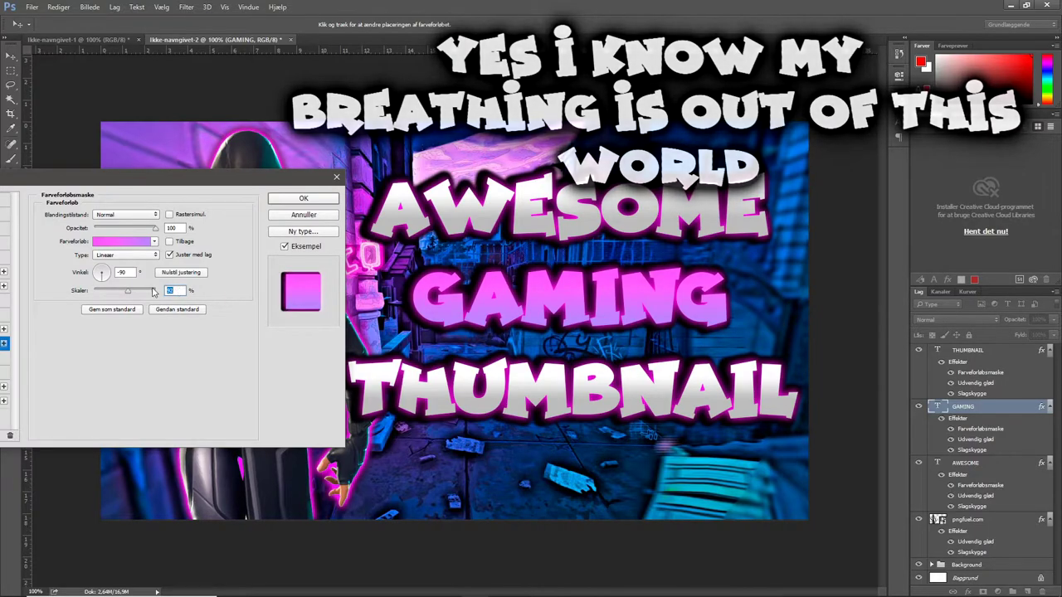
{"action": "left_click", "coordinate": [133, 243]}
{"action": "left_click", "coordinate": [268, 305]}
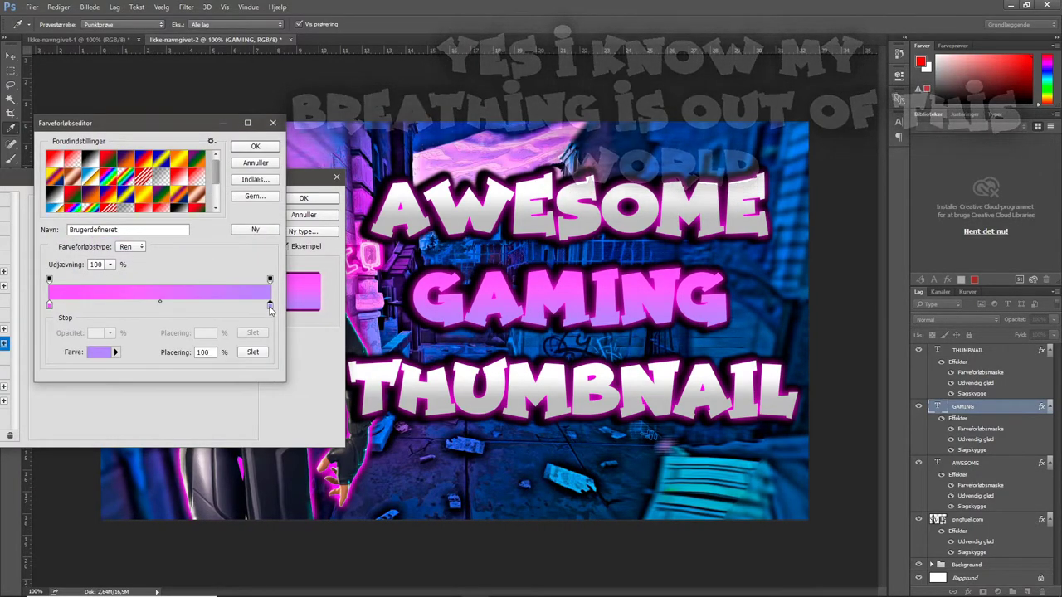
{"action": "left_click", "coordinate": [95, 353]}
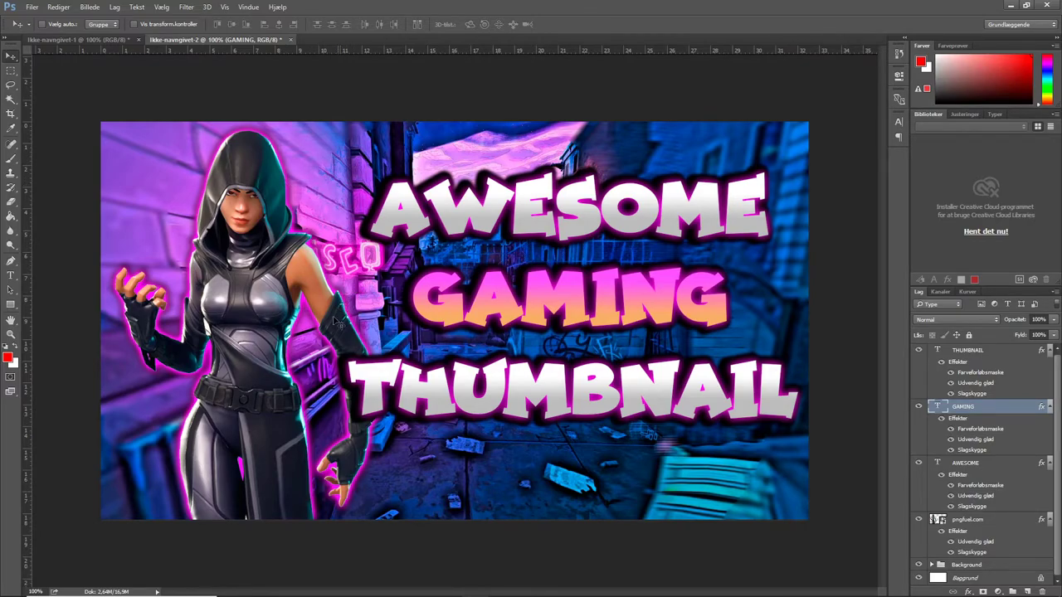
Step: In Chrome's BORDER PNG image results, preview the 'Square border png' result
{"action": "left_click", "coordinate": [258, 586]}
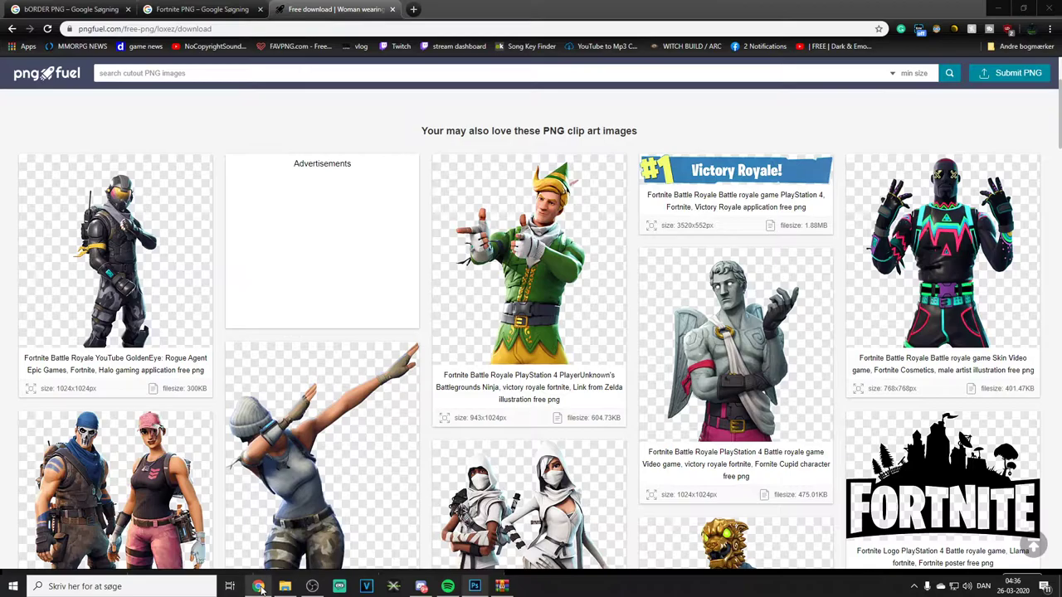
{"action": "left_click", "coordinate": [224, 8]}
{"action": "scroll", "coordinate": [265, 112], "scroll_direction": "up", "scroll_amount": 2}
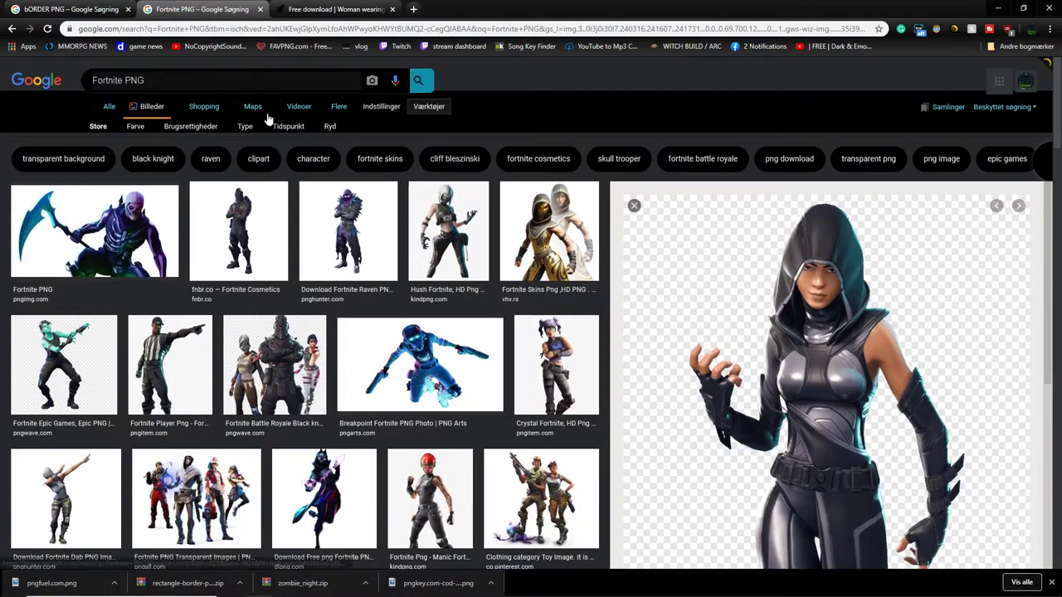
{"action": "left_click", "coordinate": [66, 9]}
{"action": "scroll", "coordinate": [268, 244], "scroll_direction": "down", "scroll_amount": 10}
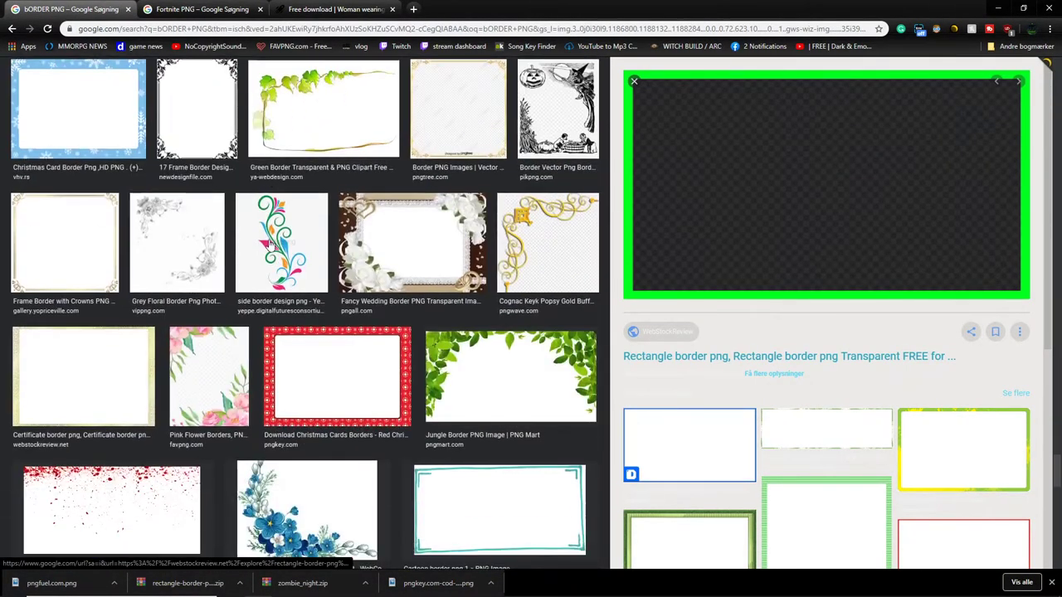
{"action": "scroll", "coordinate": [270, 243], "scroll_direction": "down", "scroll_amount": 10}
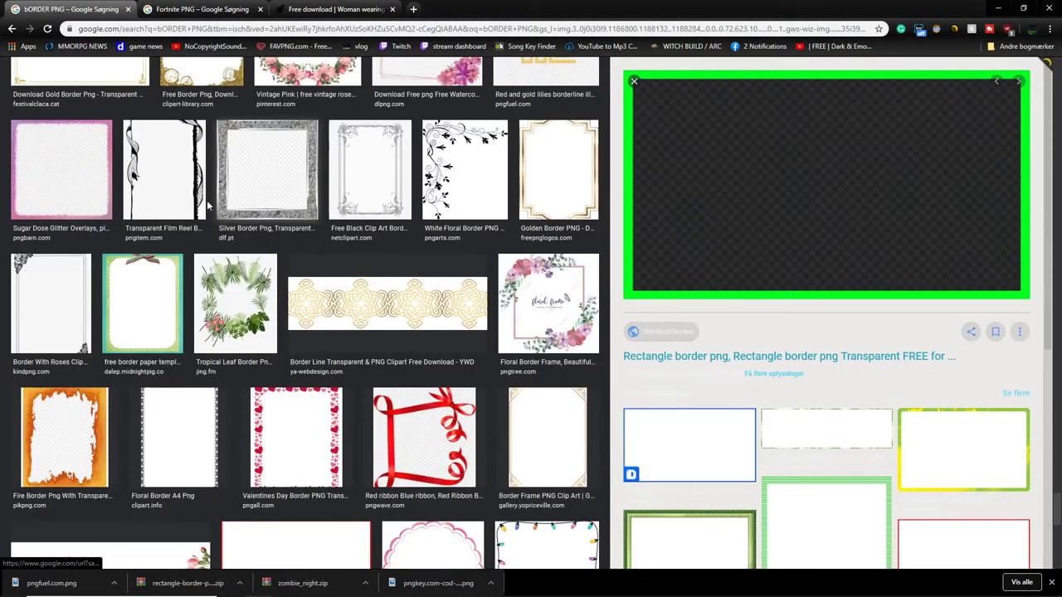
{"action": "scroll", "coordinate": [210, 205], "scroll_direction": "down", "scroll_amount": 5}
{"action": "left_click", "coordinate": [281, 192]}
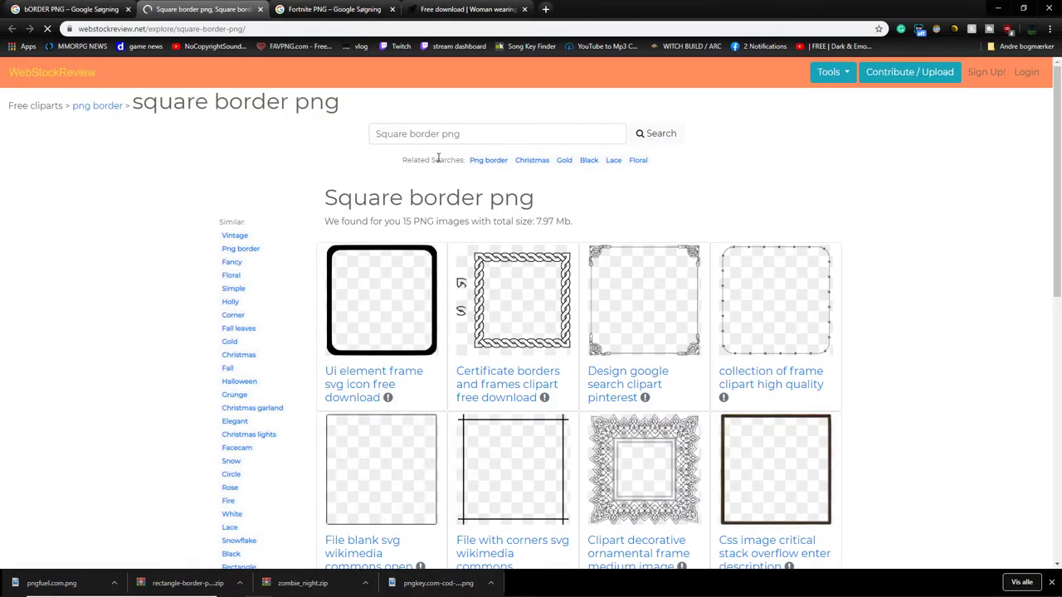
Step: Download the original-quality thin red border from webstockreview and pick its transparent PNG in the archive
{"action": "scroll", "coordinate": [419, 166], "scroll_direction": "down", "scroll_amount": 1}
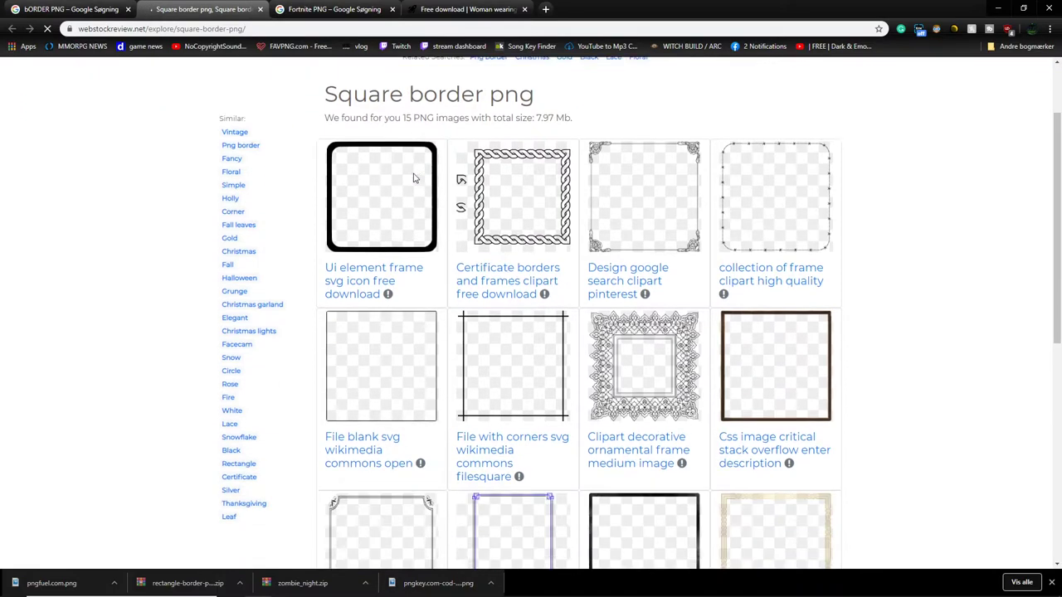
{"action": "scroll", "coordinate": [331, 107], "scroll_direction": "up", "scroll_amount": 1}
{"action": "scroll", "coordinate": [382, 191], "scroll_direction": "down", "scroll_amount": 7}
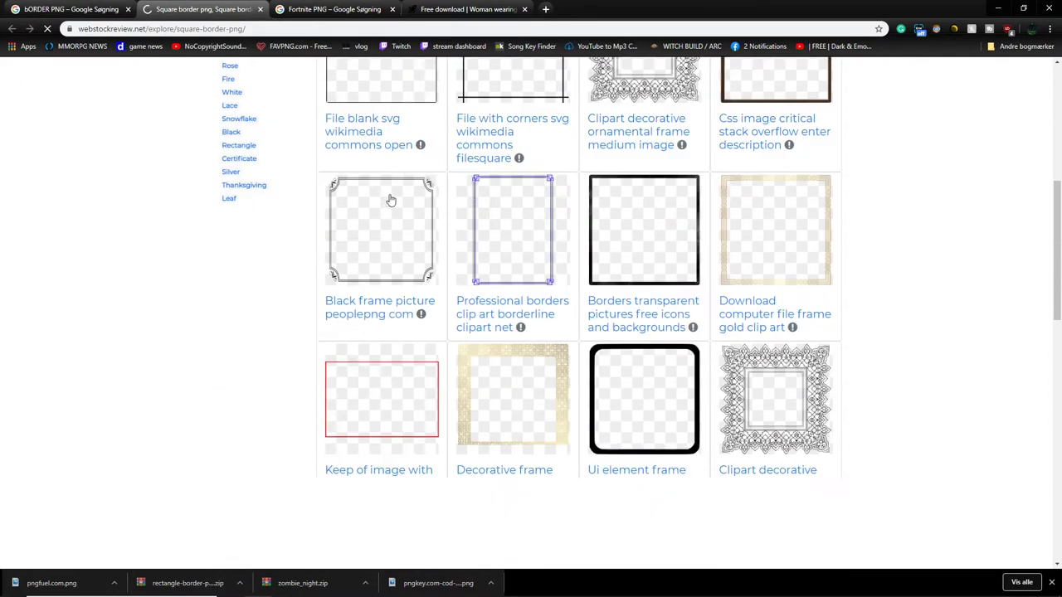
{"action": "left_click", "coordinate": [369, 219]}
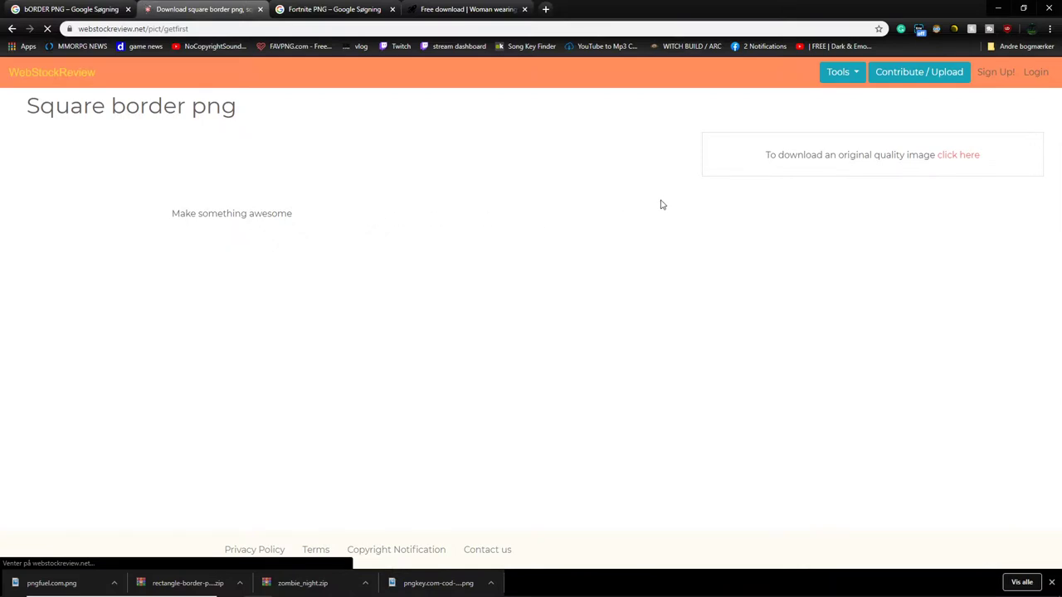
{"action": "left_click", "coordinate": [957, 158]}
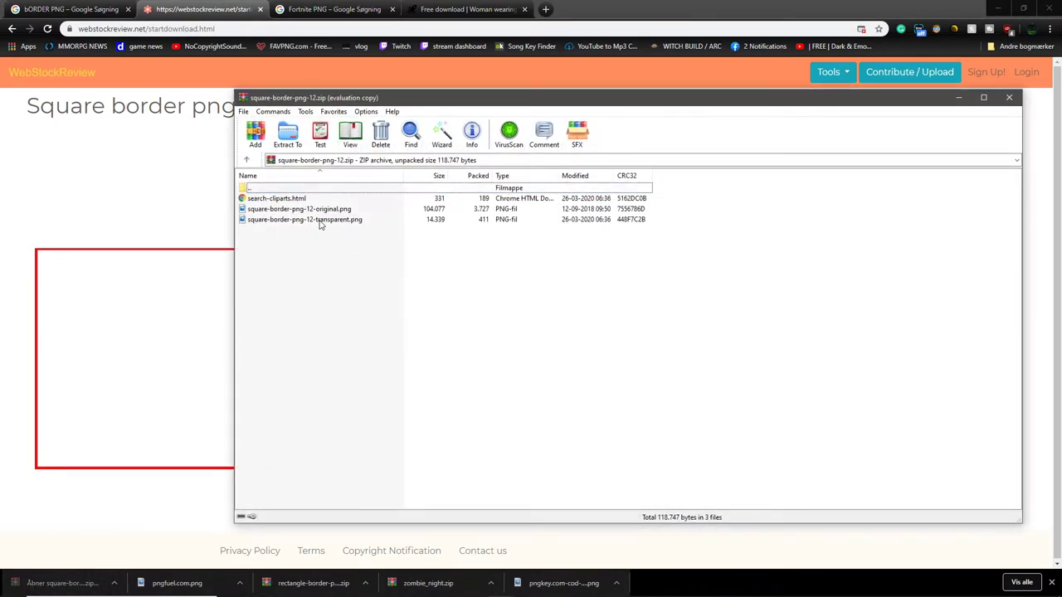
{"action": "left_click", "coordinate": [327, 220]}
Step: Place the transparent border PNG, stretch it to the canvas edges, and move its layer to the top
{"action": "key", "text": "alt+Tab"}
{"action": "left_click_drag", "start_coordinate": [377, 323], "coordinate": [379, 367]}
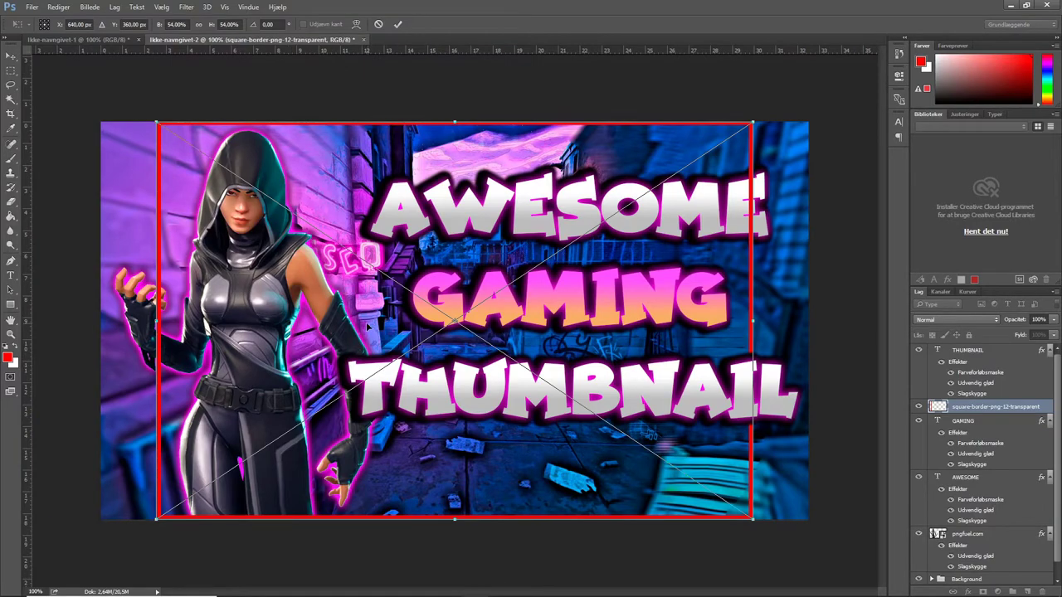
{"action": "left_click_drag", "start_coordinate": [368, 328], "coordinate": [313, 328]}
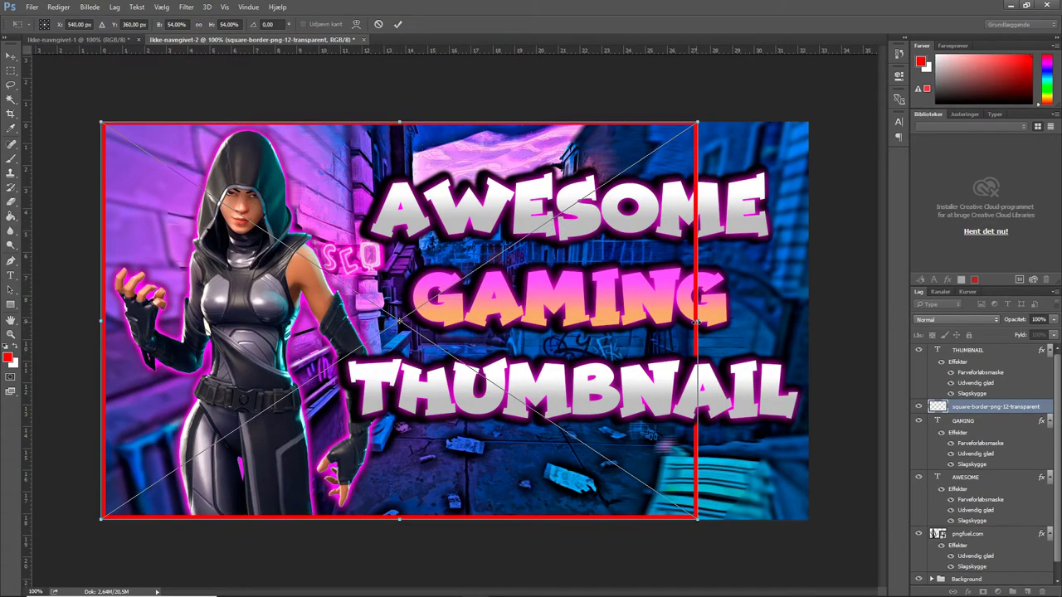
{"action": "left_click_drag", "start_coordinate": [697, 321], "coordinate": [808, 320]}
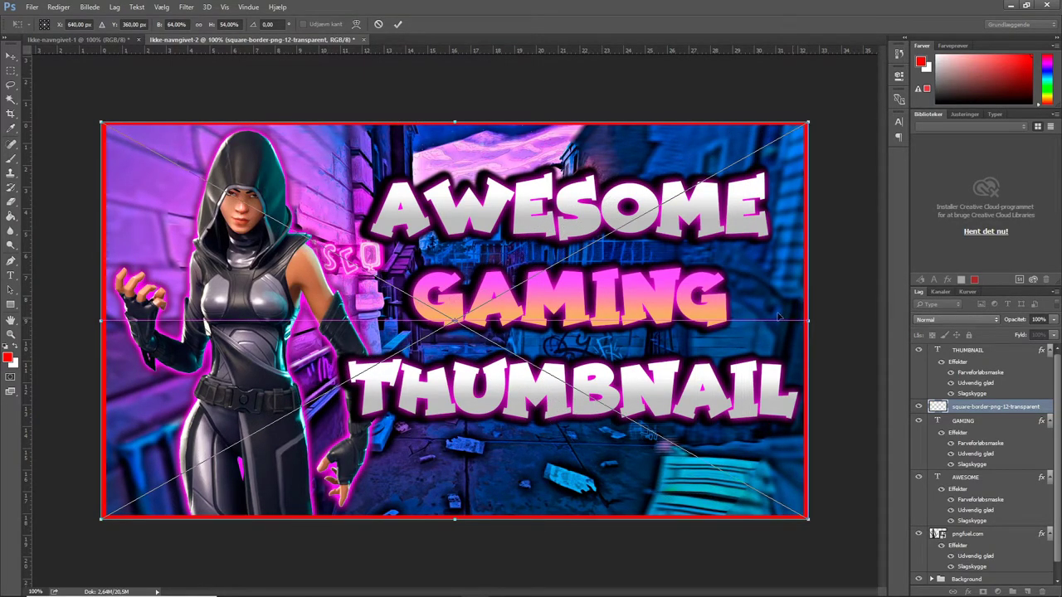
{"action": "mouse_move", "coordinate": [457, 122]}
{"action": "left_mouse_down"}
{"action": "mouse_move", "coordinate": [473, 116]}
{"action": "mouse_move", "coordinate": [457, 122]}
{"action": "left_mouse_up"}
{"action": "left_click", "coordinate": [399, 25]}
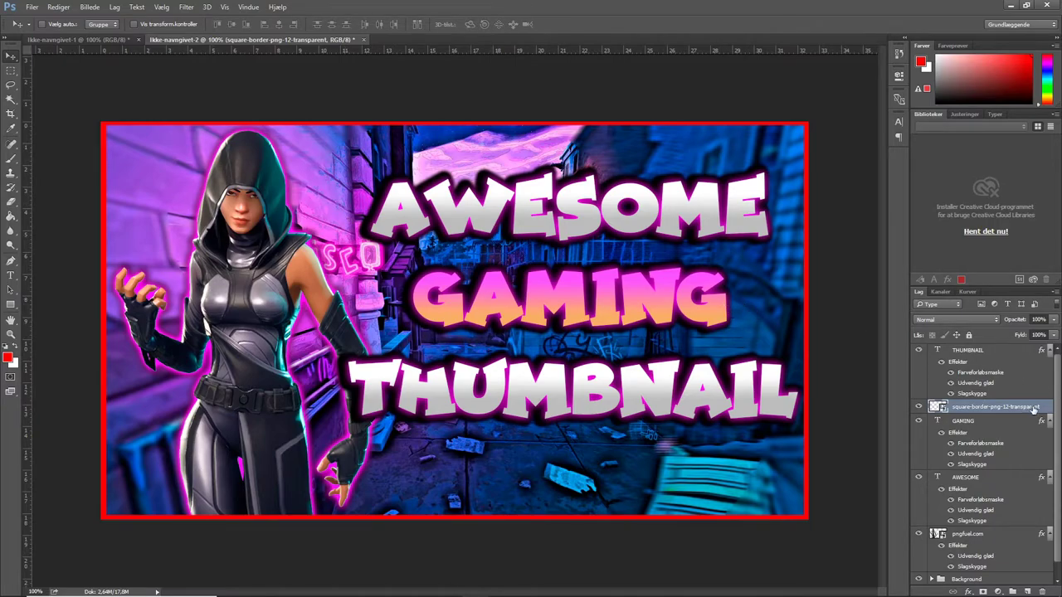
{"action": "left_click_drag", "start_coordinate": [1012, 407], "coordinate": [972, 352]}
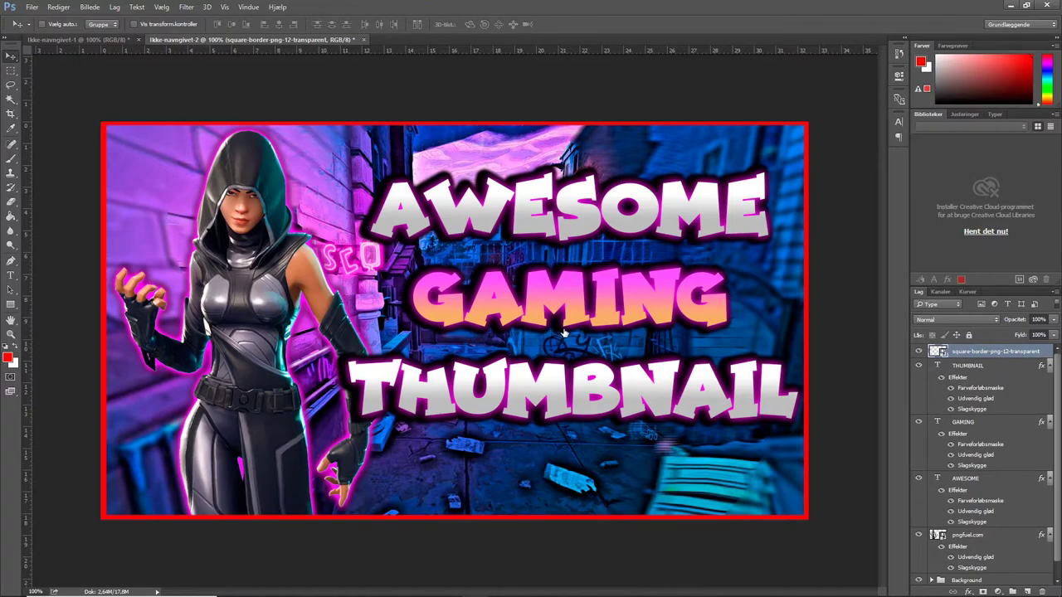
{"action": "left_click_drag", "start_coordinate": [455, 106], "coordinate": [793, 95]}
Step: Add a drop shadow to the border, spread reduced from 71 to 32 and size enlarged from 21
{"action": "left_click", "coordinate": [655, 303]}
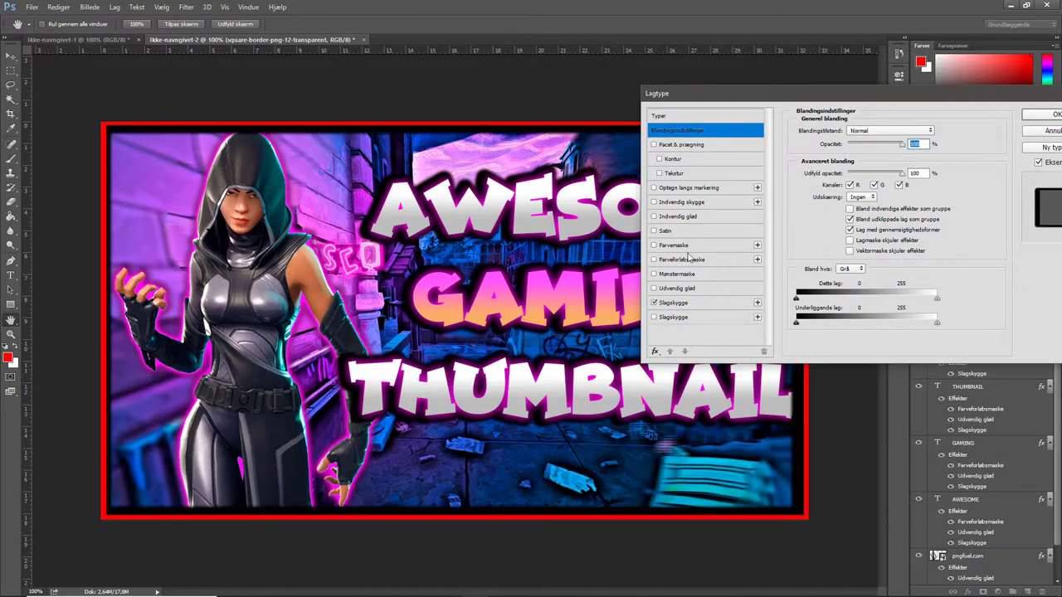
{"action": "left_click", "coordinate": [701, 303]}
{"action": "left_click_drag", "start_coordinate": [813, 96], "coordinate": [332, 236]}
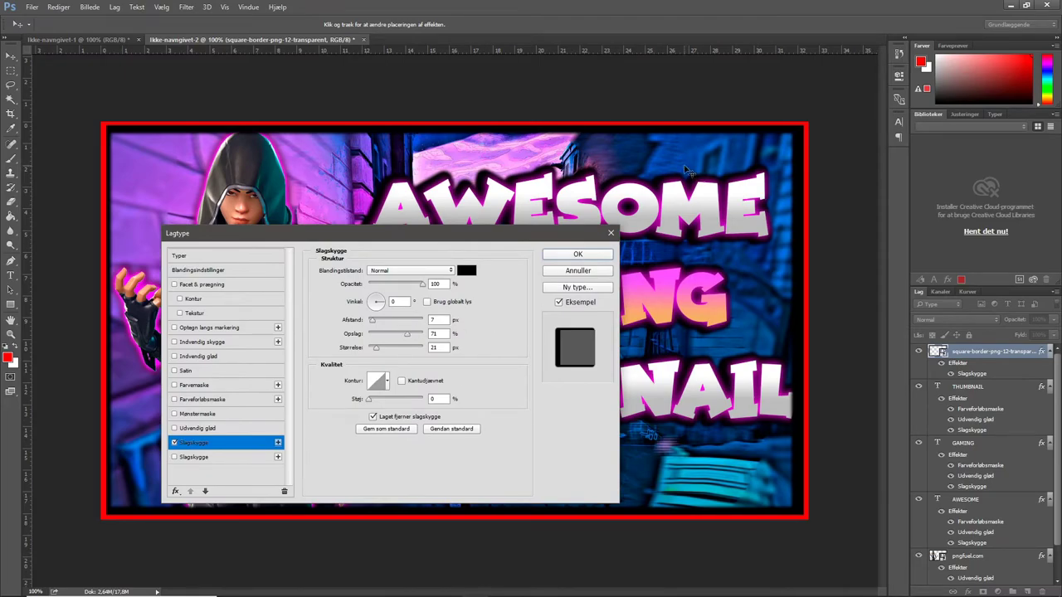
{"action": "left_click_drag", "start_coordinate": [408, 337], "coordinate": [371, 324]}
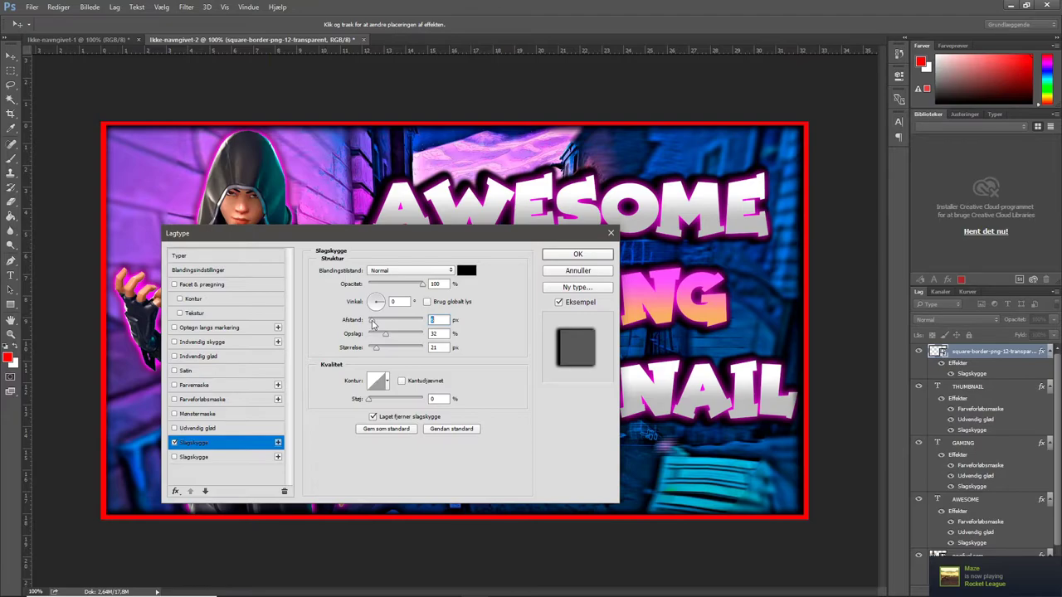
{"action": "left_click_drag", "start_coordinate": [377, 348], "coordinate": [384, 347]}
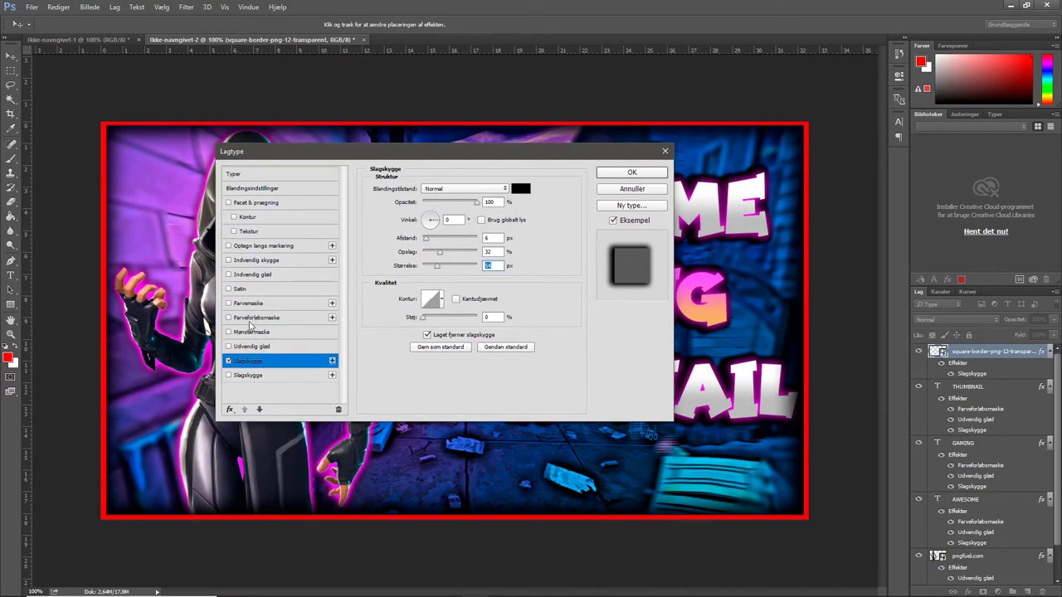
Step: Add a pink-orange gradient overlay and an outer glow with 0 spread to the border
{"action": "left_click", "coordinate": [231, 319]}
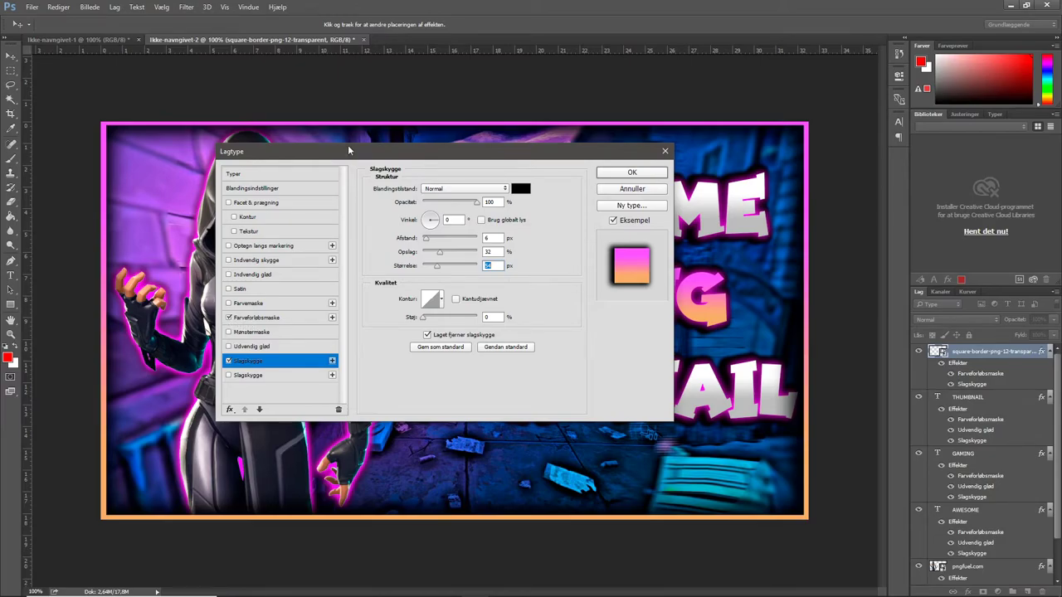
{"action": "left_click_drag", "start_coordinate": [349, 151], "coordinate": [314, 493]}
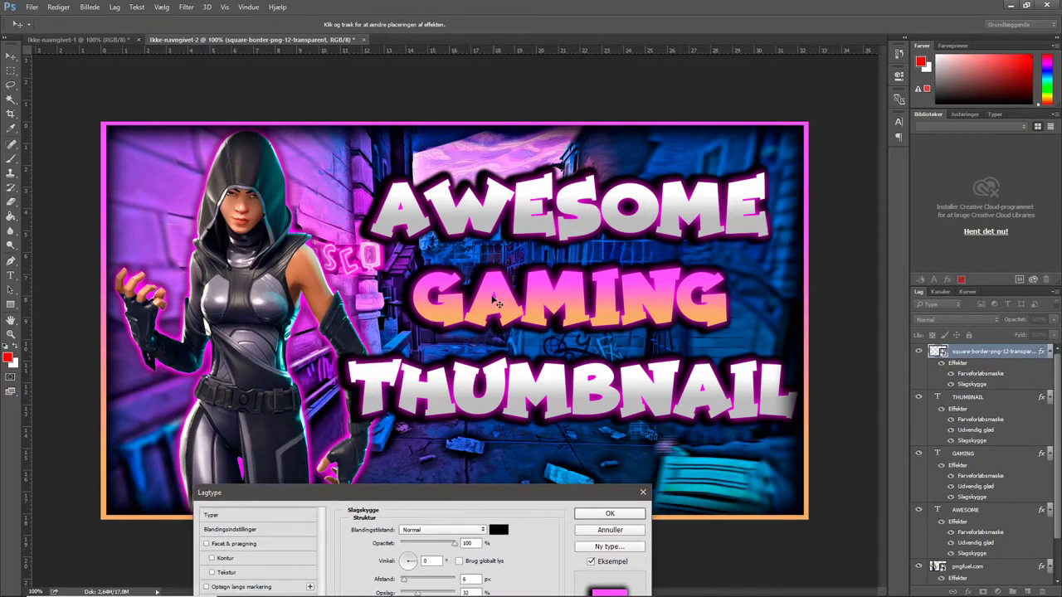
{"action": "left_click_drag", "start_coordinate": [487, 494], "coordinate": [484, 164]}
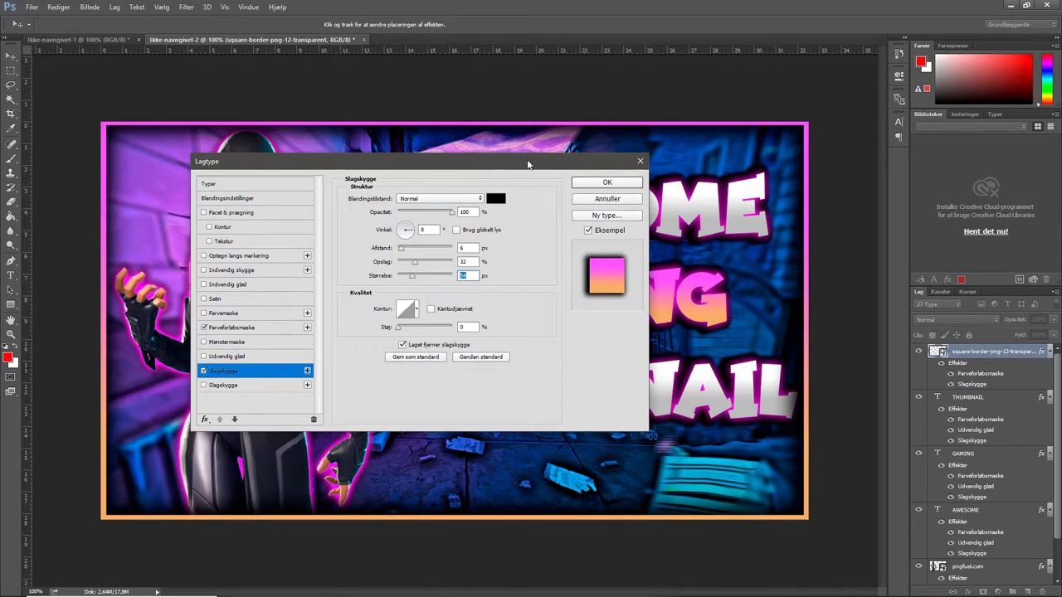
{"action": "left_click_drag", "start_coordinate": [565, 161], "coordinate": [557, 234]}
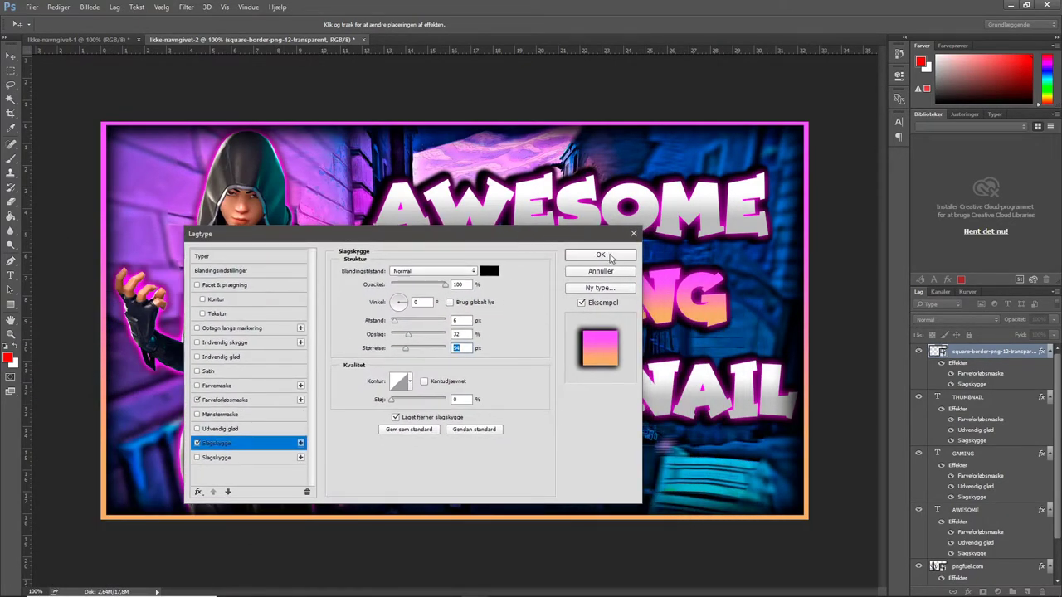
{"action": "left_click_drag", "start_coordinate": [343, 236], "coordinate": [448, 167]}
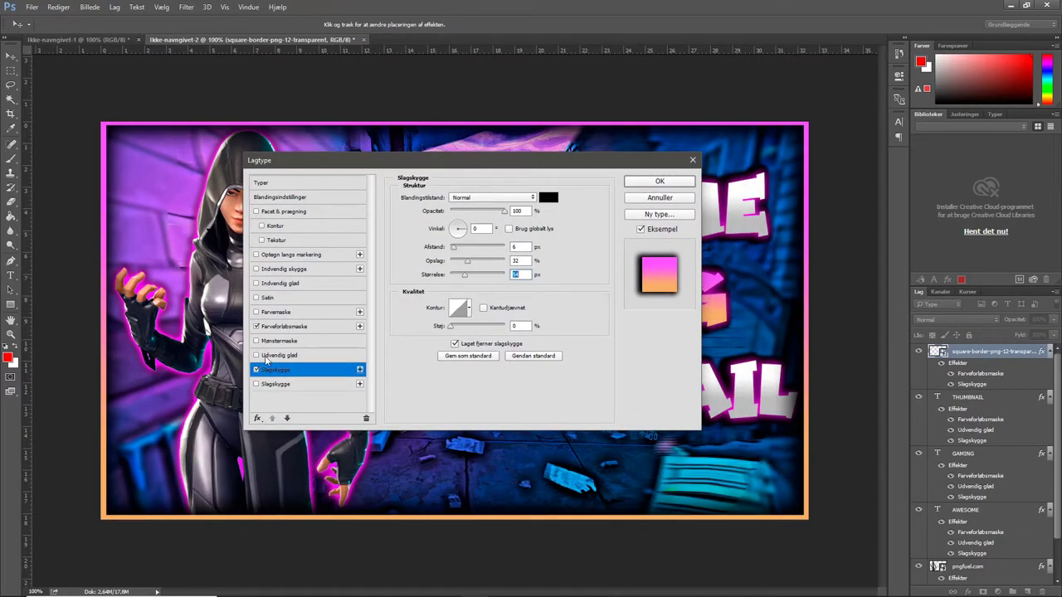
{"action": "left_click", "coordinate": [256, 355]}
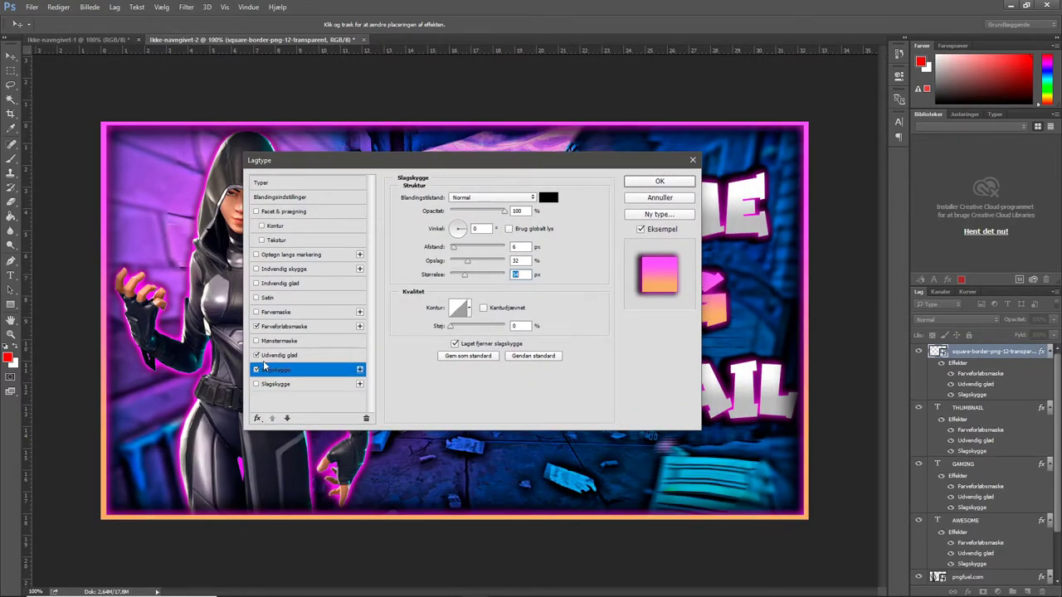
{"action": "left_click", "coordinate": [284, 356]}
{"action": "left_click_drag", "start_coordinate": [453, 286], "coordinate": [455, 300]}
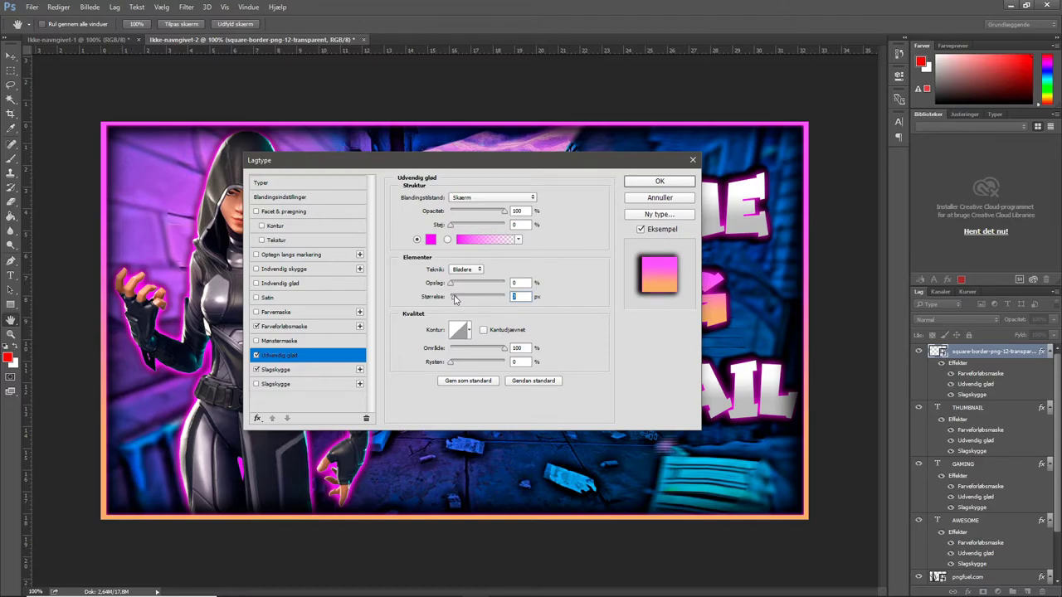
{"action": "left_click", "coordinate": [659, 181]}
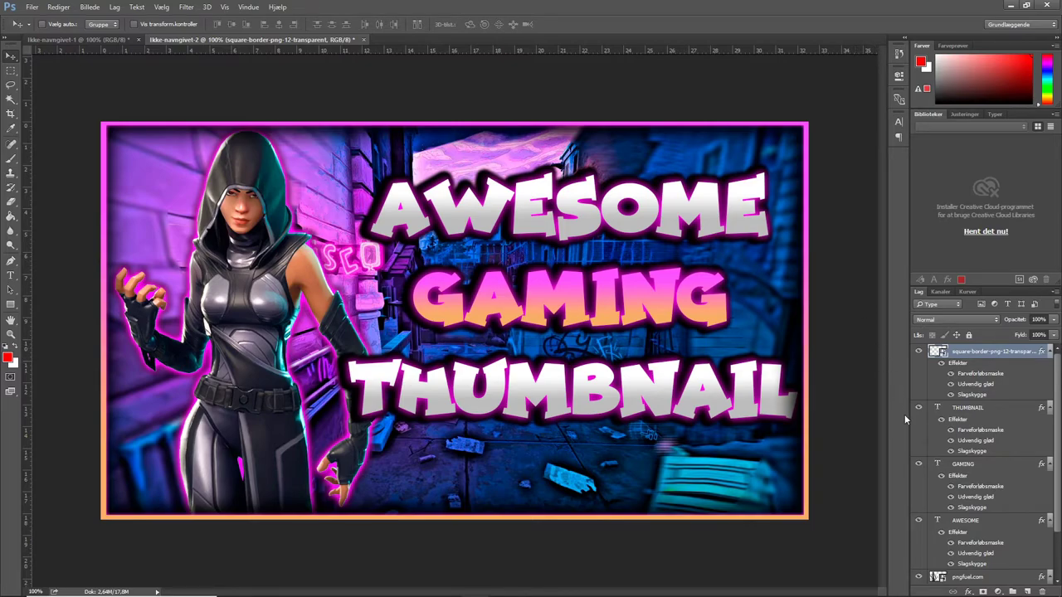
Step: Collapse the effects lists of the border, THUMBNAIL, GAMING, AWESOME and pngfuel.com layers
{"action": "scroll", "coordinate": [957, 375], "scroll_direction": "down", "scroll_amount": 1}
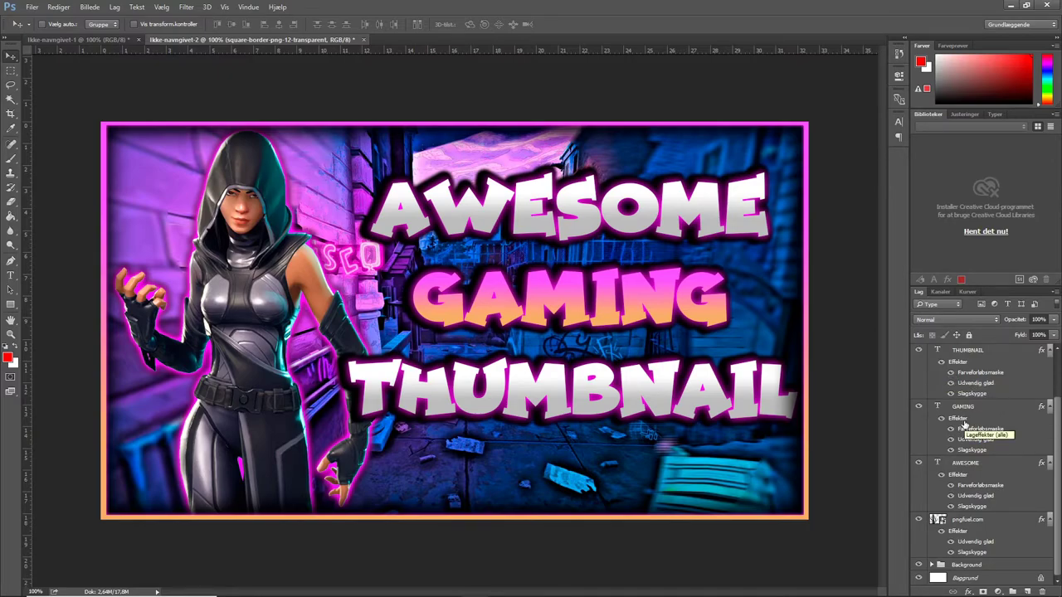
{"action": "scroll", "coordinate": [958, 415], "scroll_direction": "up", "scroll_amount": 1}
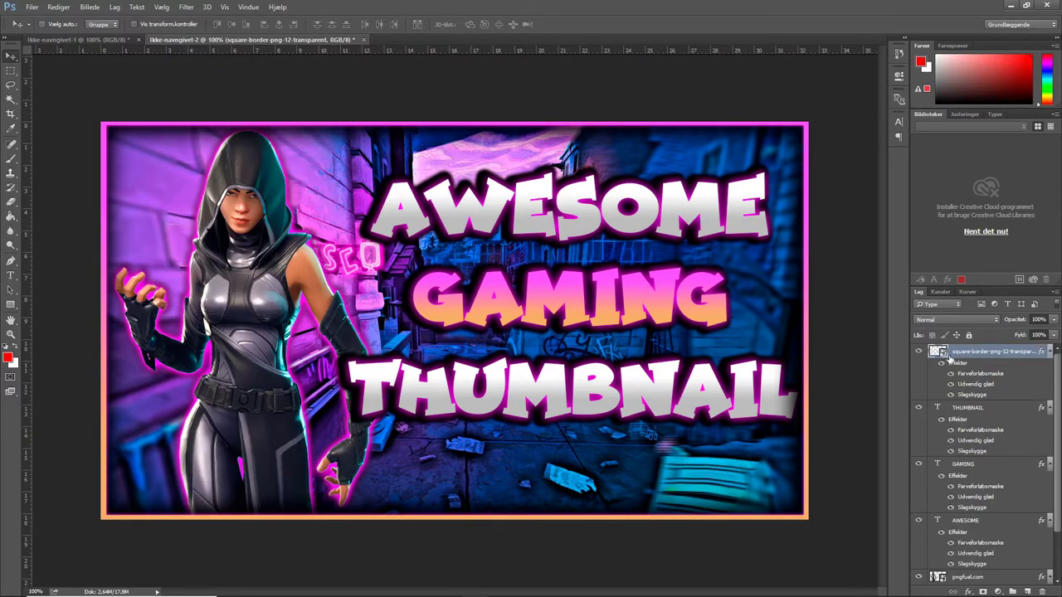
{"action": "left_click", "coordinate": [1050, 351]}
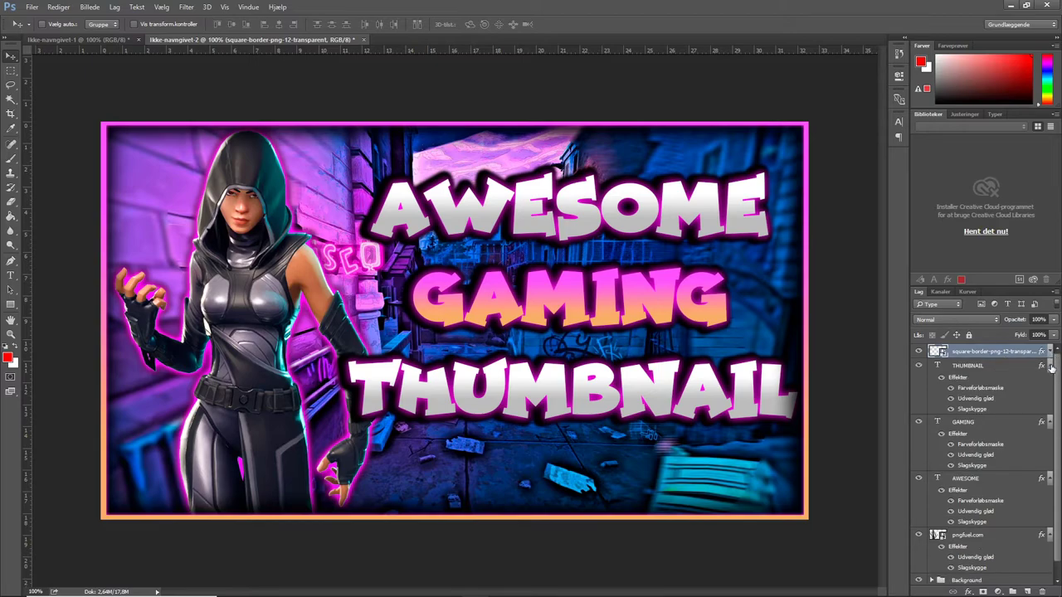
{"action": "left_click", "coordinate": [1050, 366]}
{"action": "left_click", "coordinate": [1050, 380]}
{"action": "left_click", "coordinate": [1050, 394]}
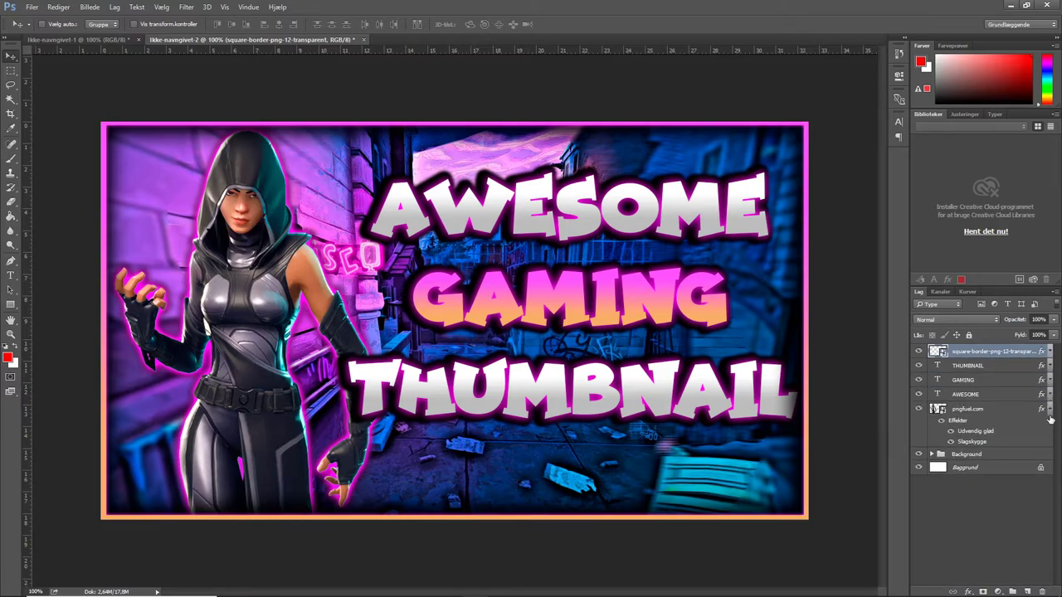
{"action": "left_click", "coordinate": [1050, 409]}
Step: Add a new layer above Lag 1 kopier 2 in the Background group and choose the Brush tool
{"action": "left_click", "coordinate": [933, 423]}
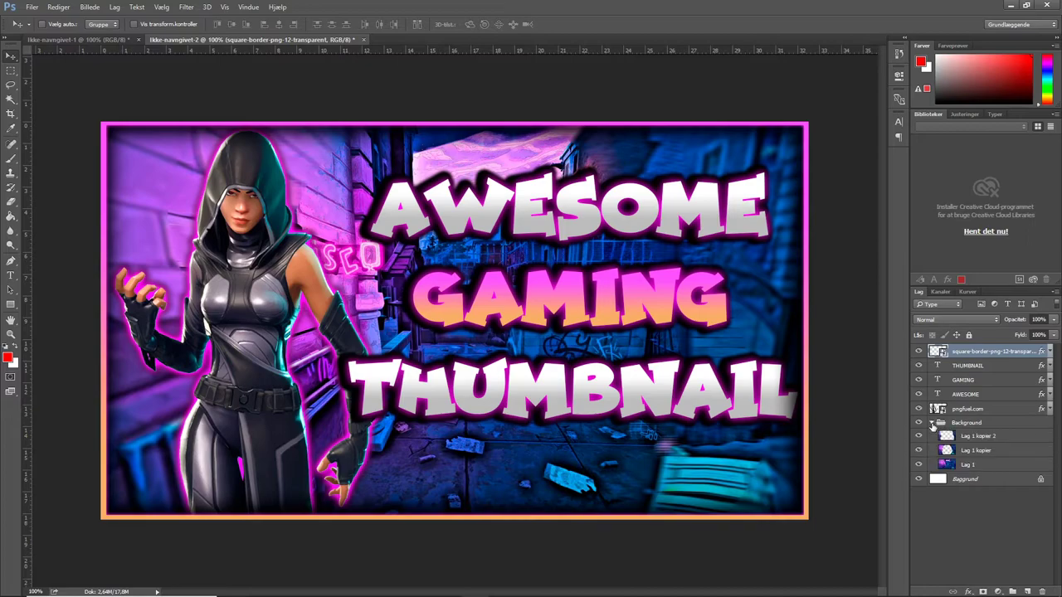
{"action": "left_click", "coordinate": [985, 440]}
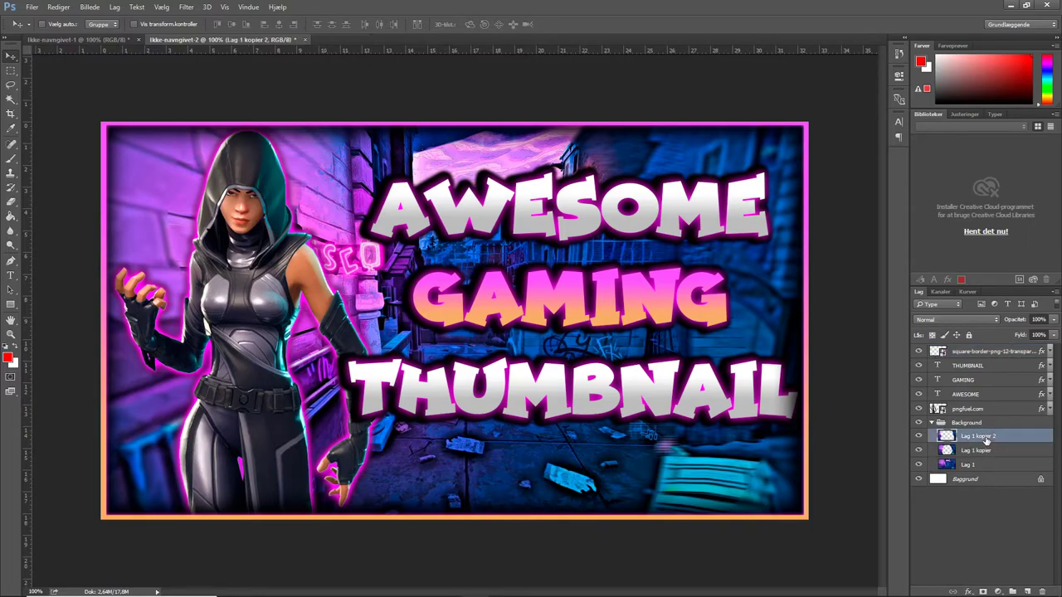
{"action": "left_click", "coordinate": [1027, 592]}
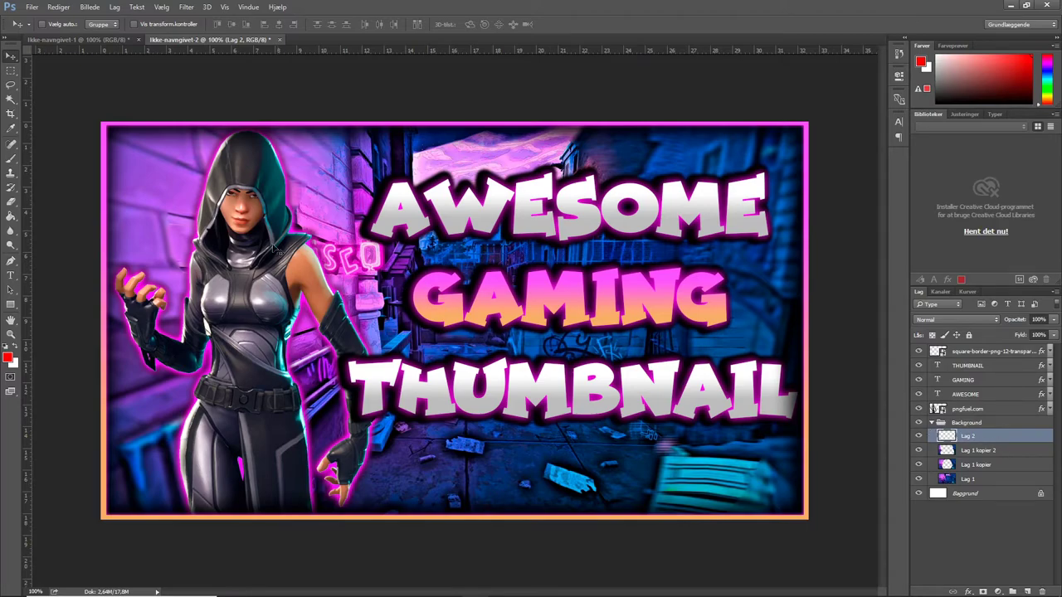
{"action": "left_click", "coordinate": [11, 158]}
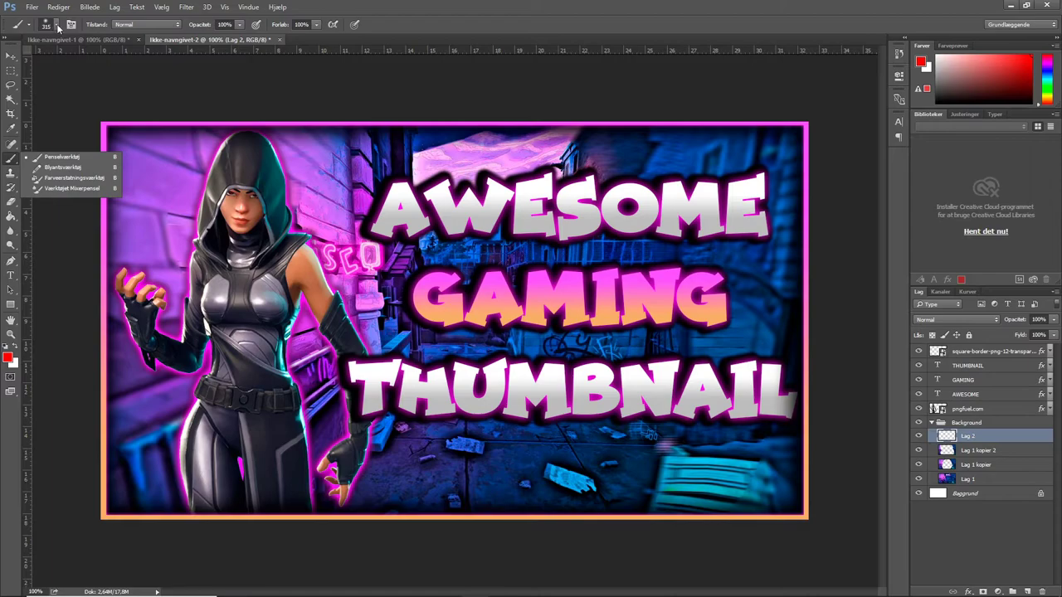
{"action": "left_click", "coordinate": [98, 88]}
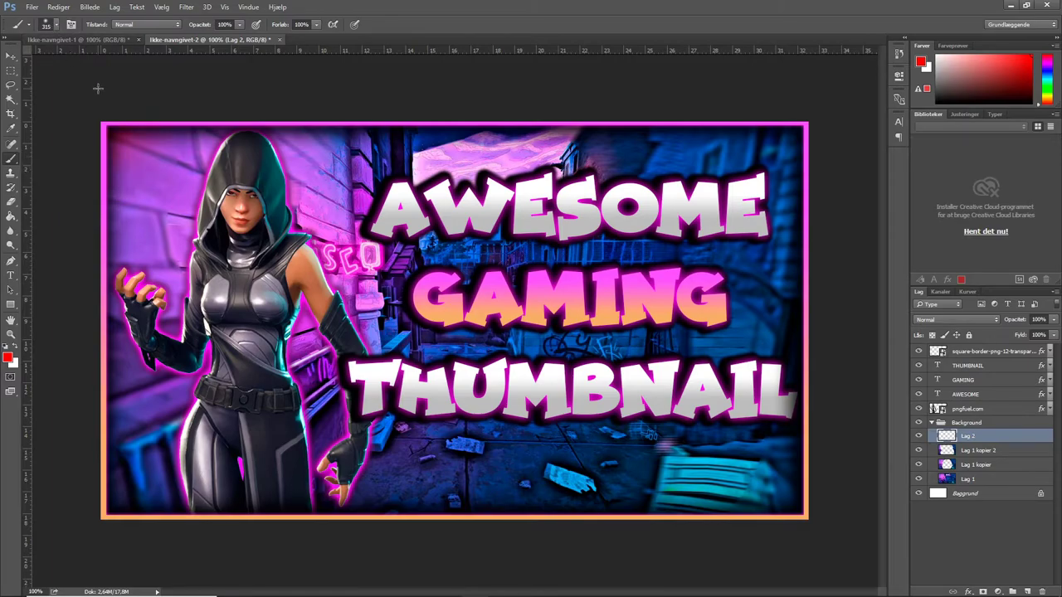
Step: Paint soft magenta across the top and centre of the background
{"action": "left_click", "coordinate": [7, 357]}
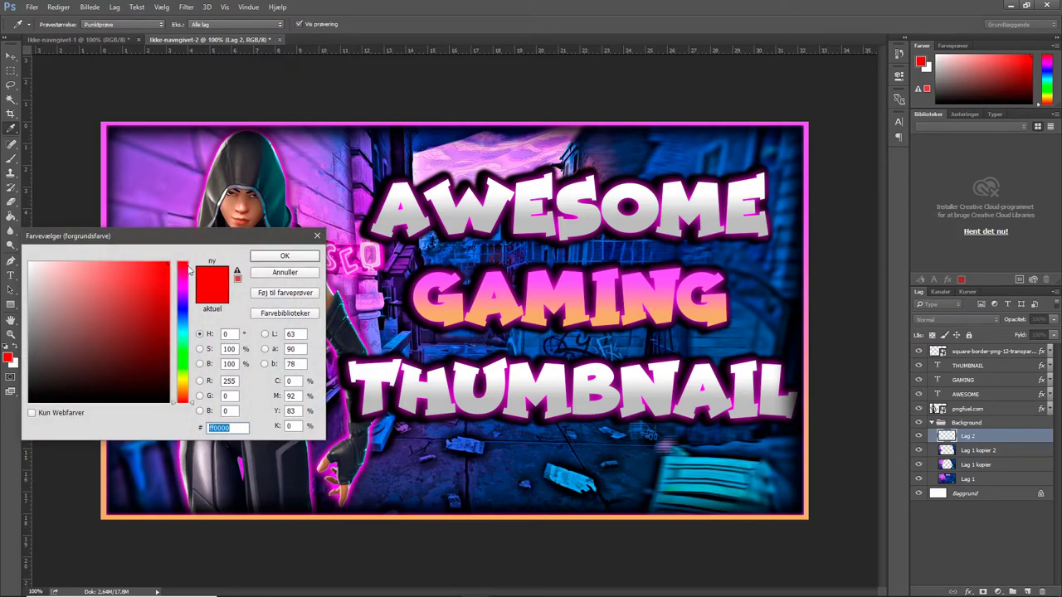
{"action": "left_click_drag", "start_coordinate": [186, 274], "coordinate": [186, 282]}
{"action": "left_click", "coordinate": [283, 256]}
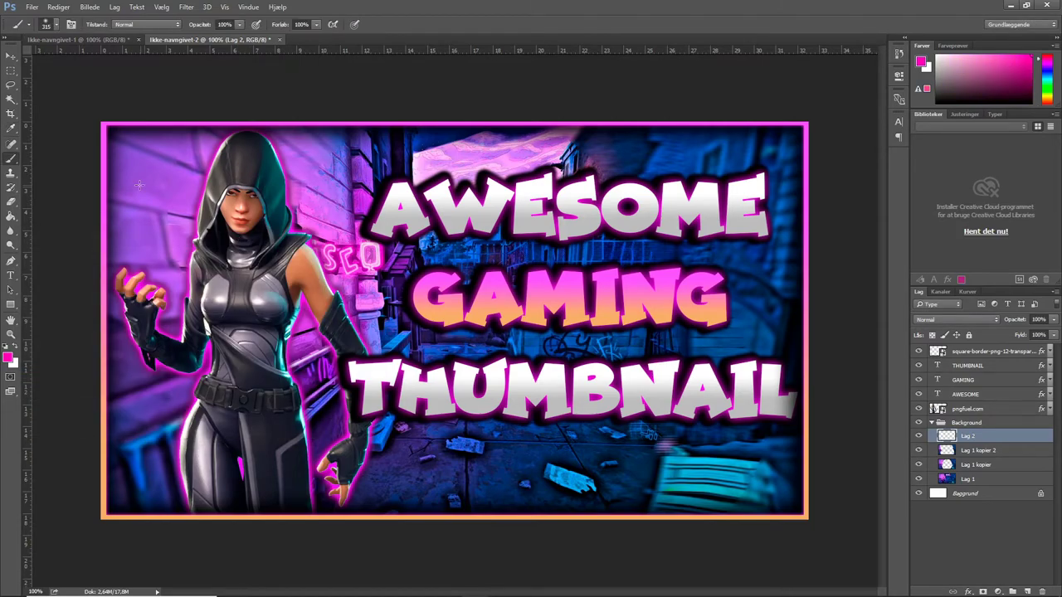
{"action": "mouse_move", "coordinate": [121, 187]}
{"action": "left_mouse_down"}
{"action": "mouse_move", "coordinate": [531, 162]}
{"action": "mouse_move", "coordinate": [415, 163]}
{"action": "left_mouse_up"}
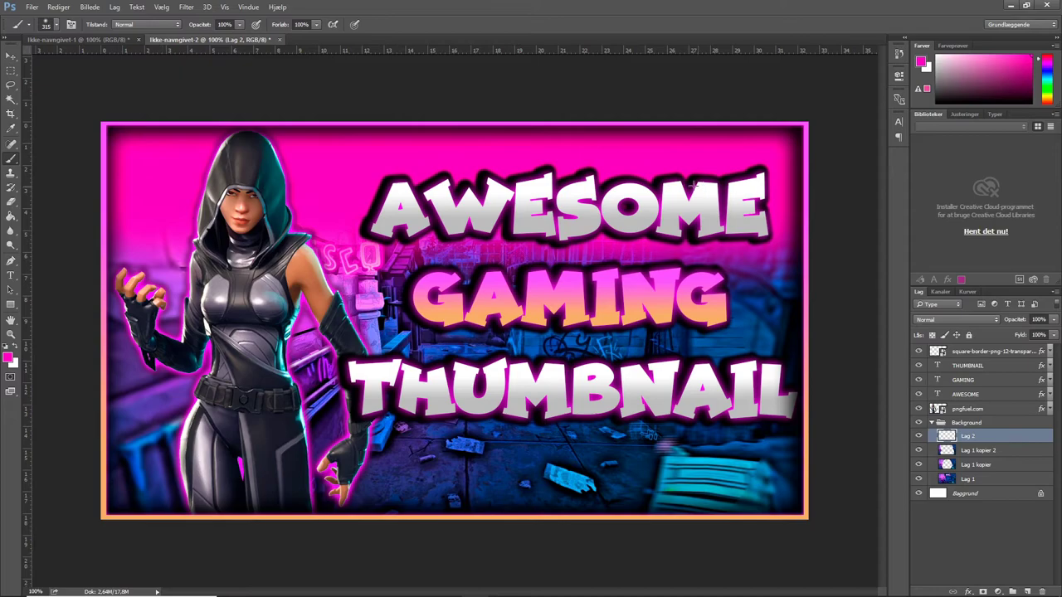
{"action": "left_click_drag", "start_coordinate": [96, 296], "coordinate": [432, 315]}
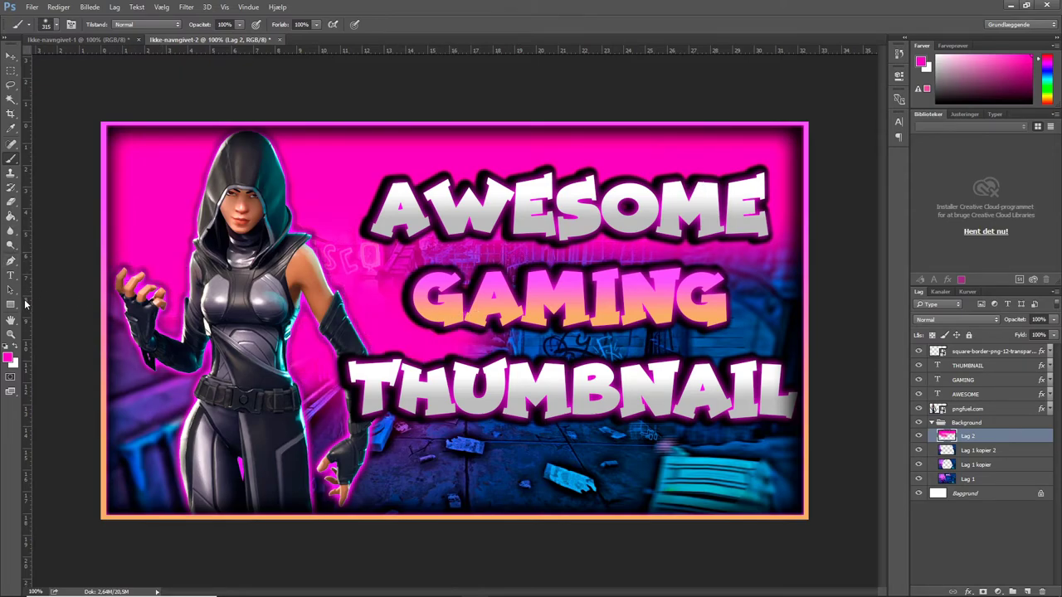
Step: Paint green across the lower and right parts of the background
{"action": "left_click", "coordinate": [10, 359]}
{"action": "left_click_drag", "start_coordinate": [182, 286], "coordinate": [181, 345]}
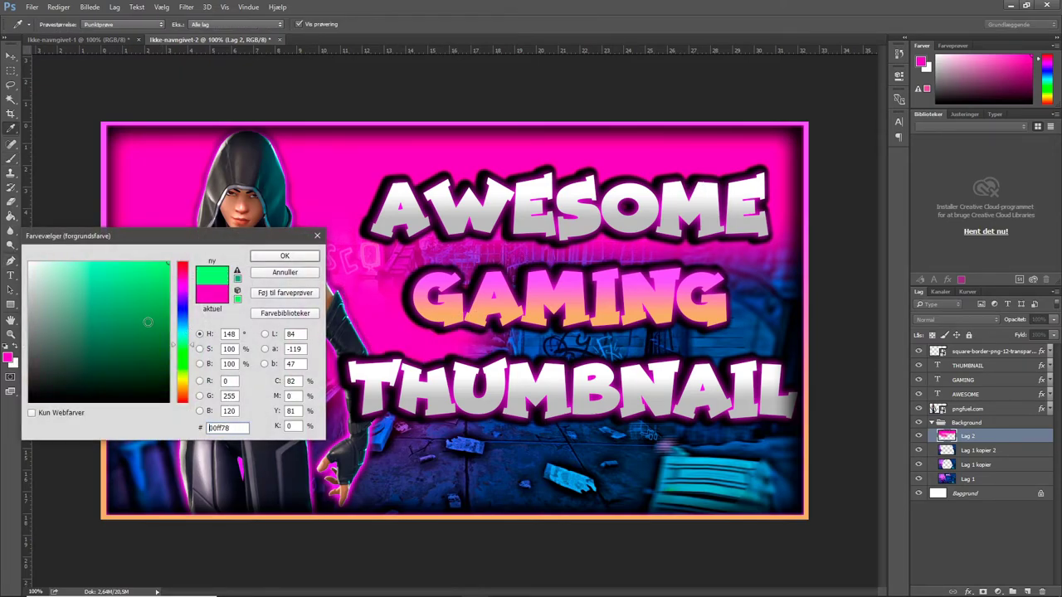
{"action": "left_click", "coordinate": [284, 255]}
{"action": "mouse_move", "coordinate": [348, 464]}
{"action": "left_mouse_down"}
{"action": "mouse_move", "coordinate": [663, 440]}
{"action": "mouse_move", "coordinate": [746, 448]}
{"action": "mouse_move", "coordinate": [778, 358]}
{"action": "left_mouse_up"}
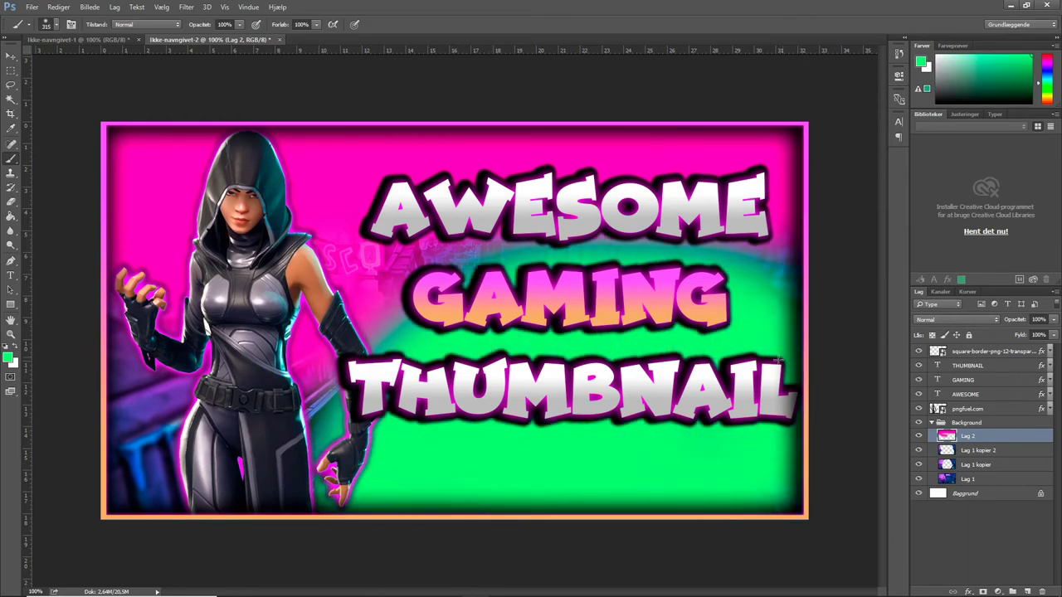
Step: Paint blue on the left, lower middle and upper middle of the background
{"action": "left_click", "coordinate": [10, 359]}
{"action": "left_click_drag", "start_coordinate": [182, 344], "coordinate": [182, 312]}
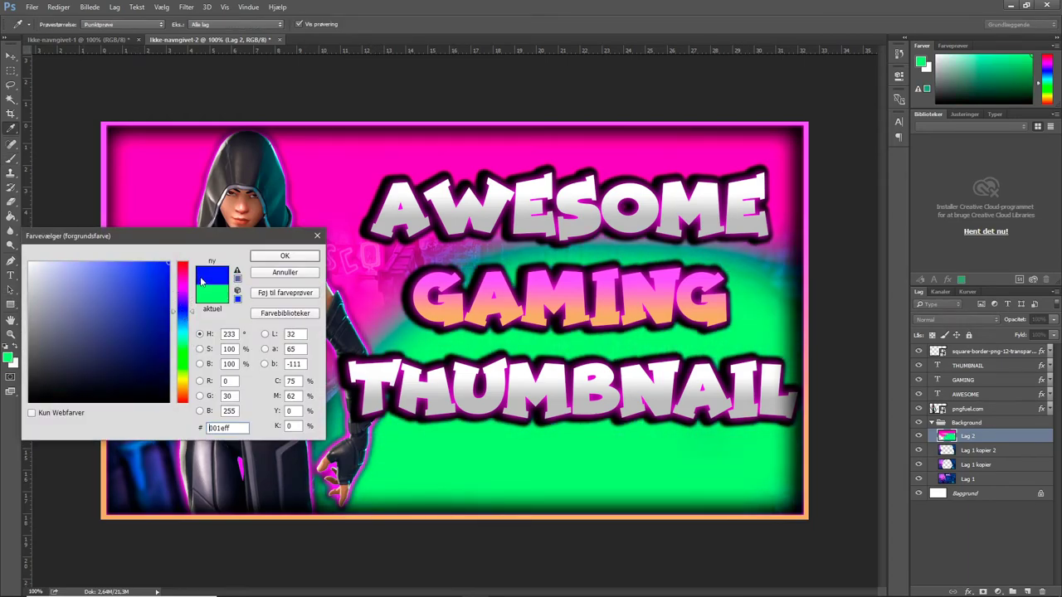
{"action": "left_click", "coordinate": [285, 256]}
{"action": "mouse_move", "coordinate": [124, 490]}
{"action": "left_mouse_down"}
{"action": "mouse_move", "coordinate": [382, 465]}
{"action": "mouse_move", "coordinate": [251, 506]}
{"action": "left_mouse_up"}
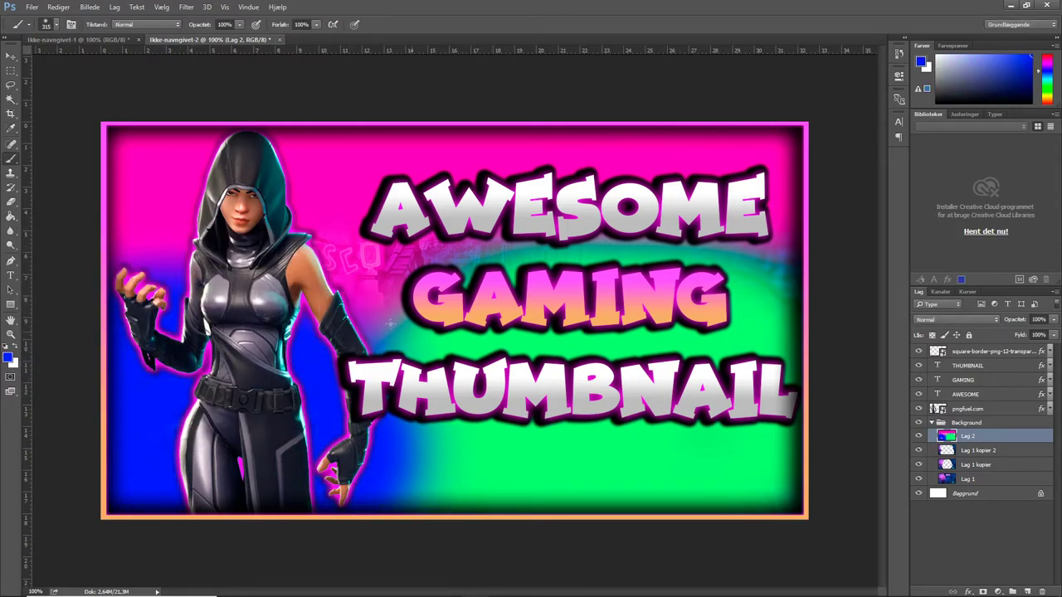
{"action": "mouse_move", "coordinate": [389, 322]}
{"action": "left_mouse_down"}
{"action": "mouse_move", "coordinate": [527, 156]}
{"action": "mouse_move", "coordinate": [446, 248]}
{"action": "mouse_move", "coordinate": [587, 244]}
{"action": "mouse_move", "coordinate": [744, 396]}
{"action": "left_mouse_up"}
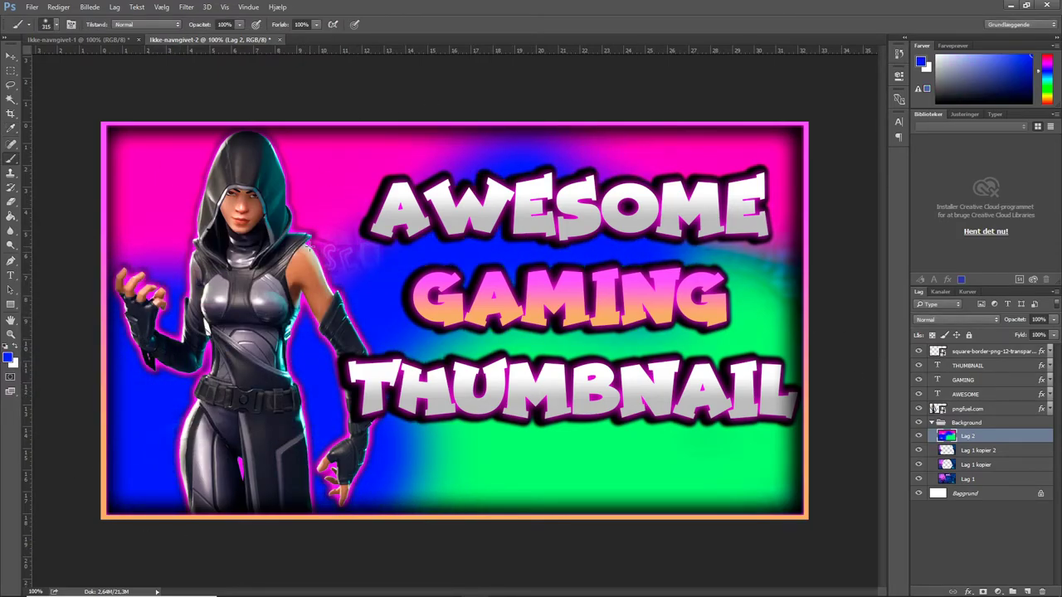
Step: Switch to the Move tool and set Lag 2's blend mode to Opdel (Divide)
{"action": "left_click", "coordinate": [11, 56]}
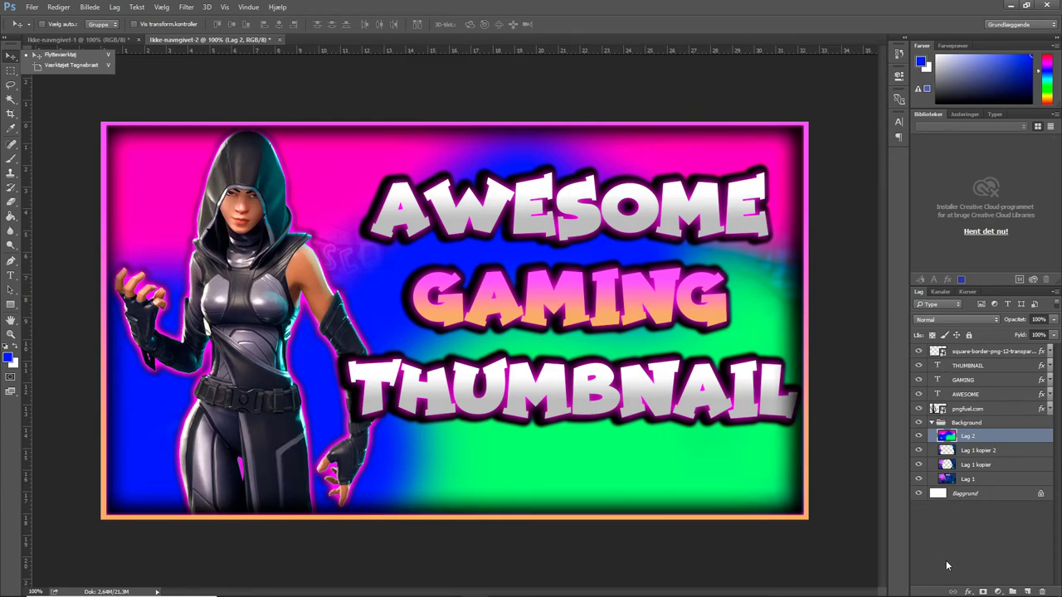
{"action": "left_click", "coordinate": [971, 553]}
{"action": "left_click", "coordinate": [983, 438]}
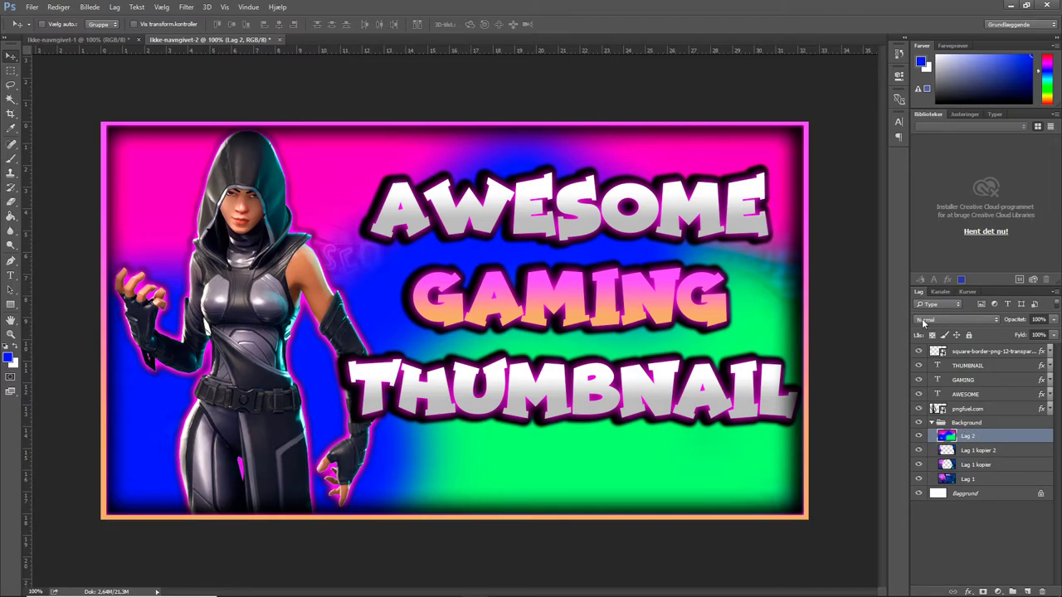
{"action": "left_click", "coordinate": [996, 320]}
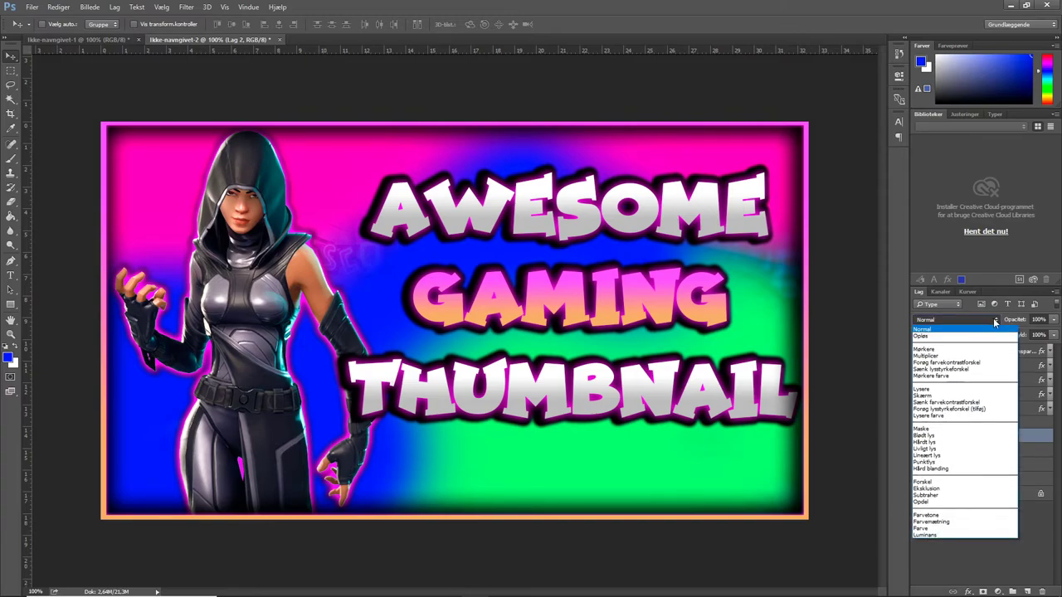
{"action": "left_click", "coordinate": [928, 502]}
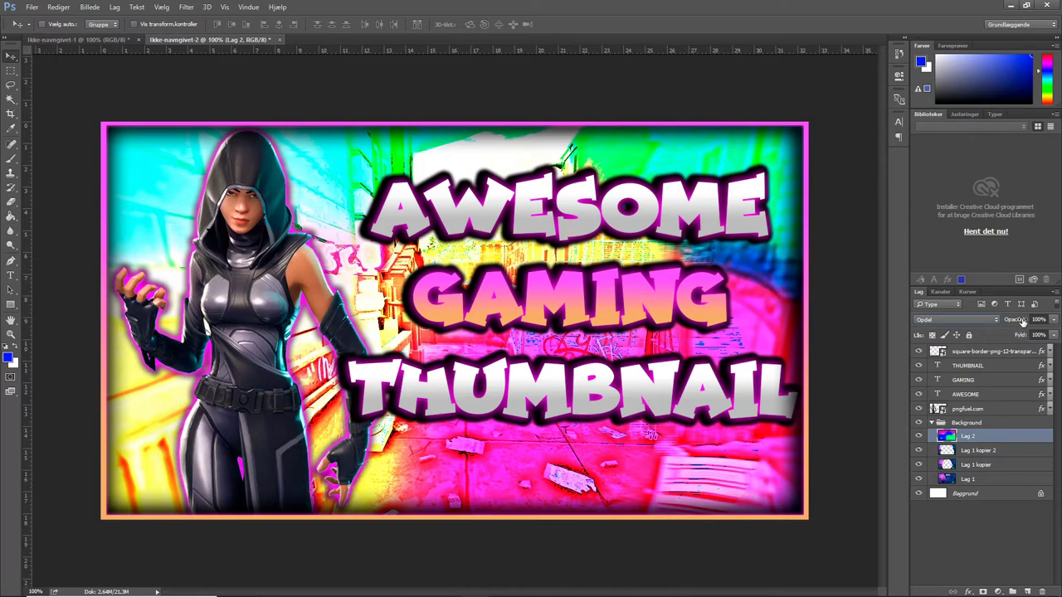
Step: Lower Lag 2's opacity to 60% and toggle its visibility to compare
{"action": "left_click", "coordinate": [1019, 322]}
{"action": "left_click_drag", "start_coordinate": [1011, 322], "coordinate": [1016, 321]}
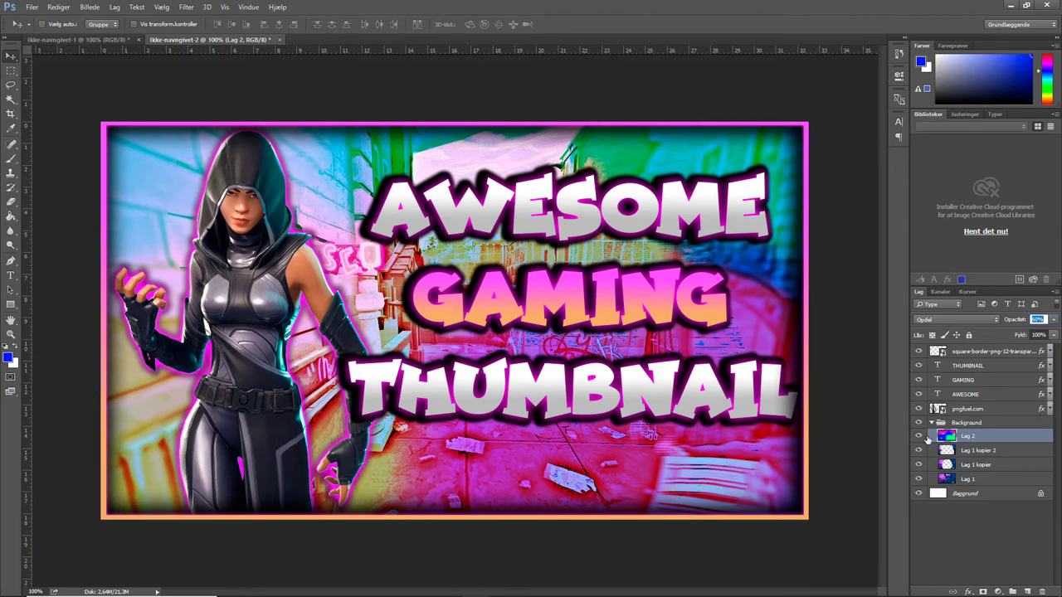
{"action": "left_click", "coordinate": [918, 436]}
{"action": "left_click", "coordinate": [919, 436]}
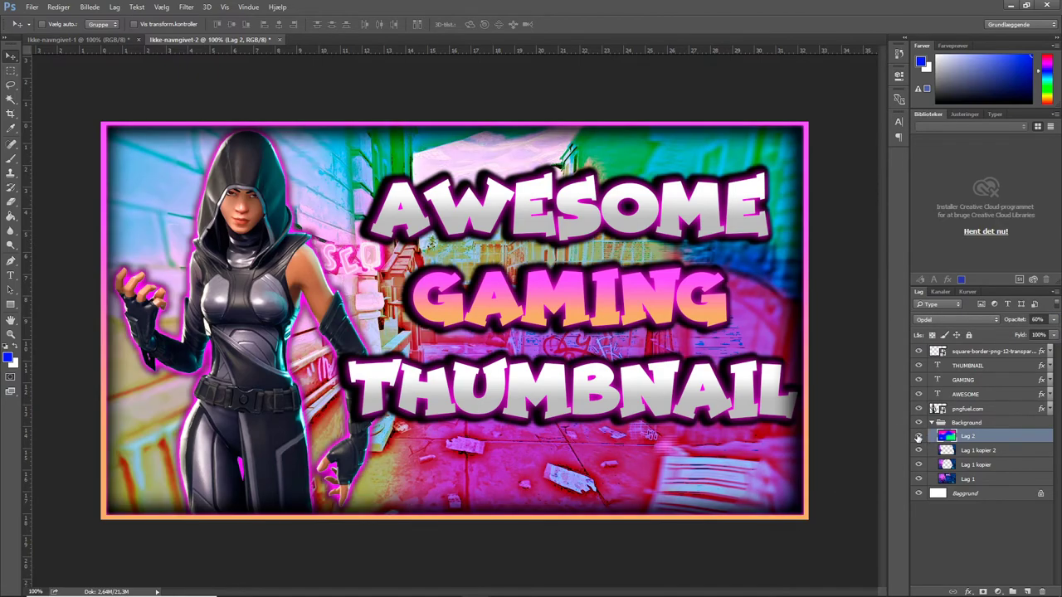